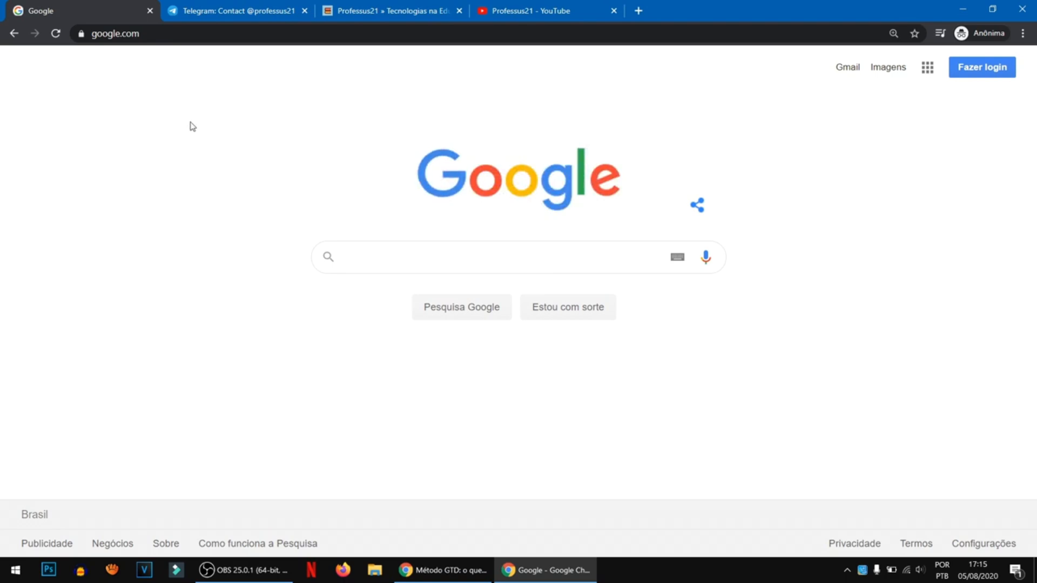
- View the Professus21 Telegram group page, website and YouTube channel in the already open browser pages
{"action": "left_click", "coordinate": [244, 17]}
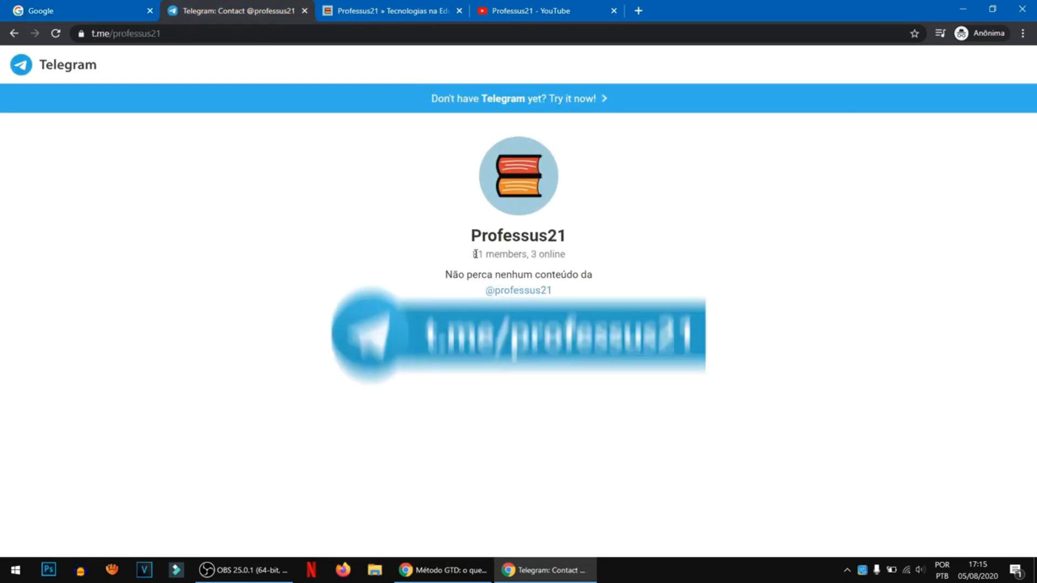
{"action": "left_click_drag", "start_coordinate": [473, 254], "coordinate": [537, 263]}
{"action": "left_click", "coordinate": [562, 257]}
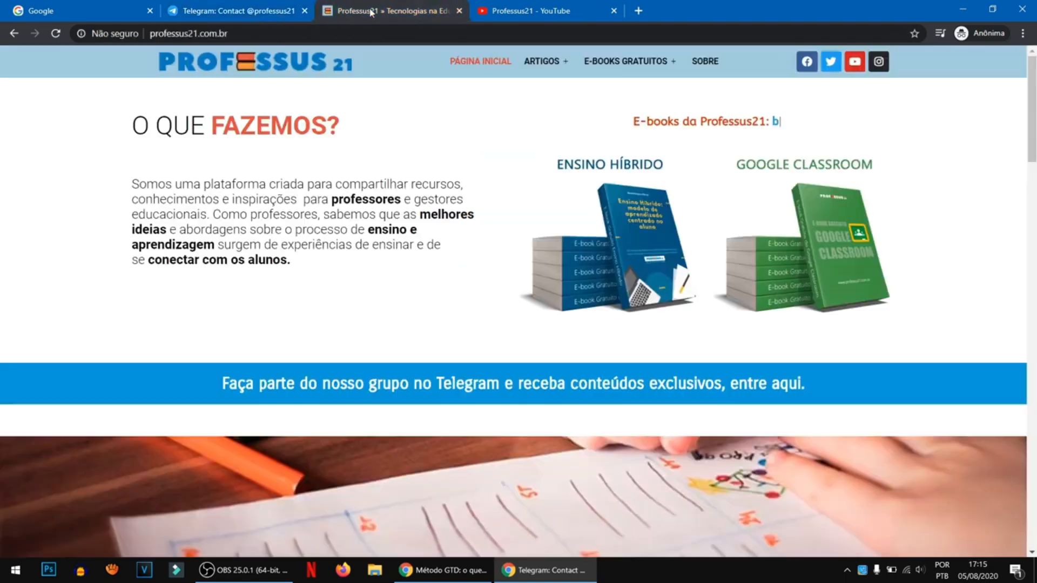
{"action": "left_click", "coordinate": [345, 12]}
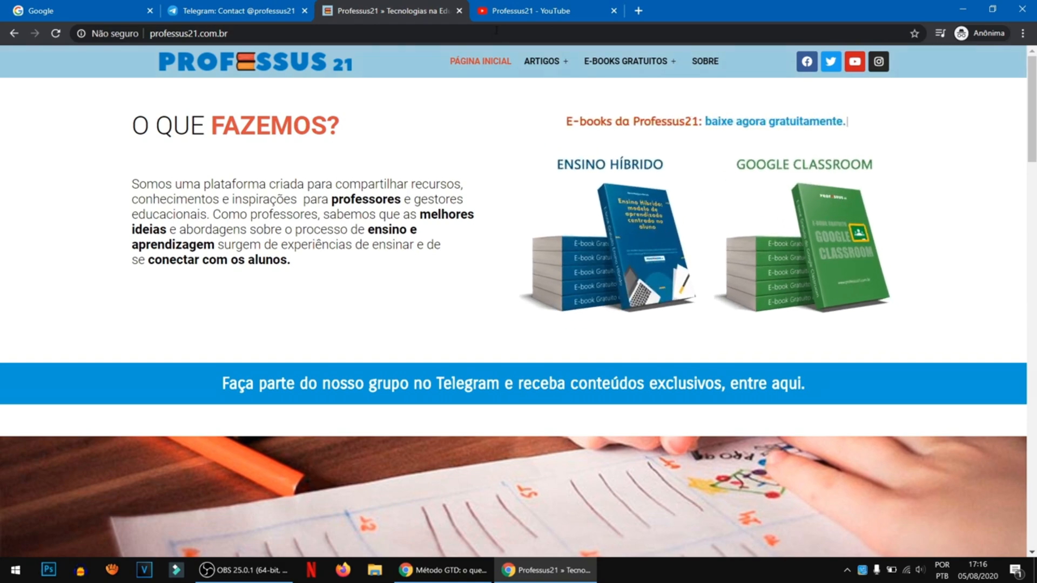
{"action": "left_click", "coordinate": [508, 15]}
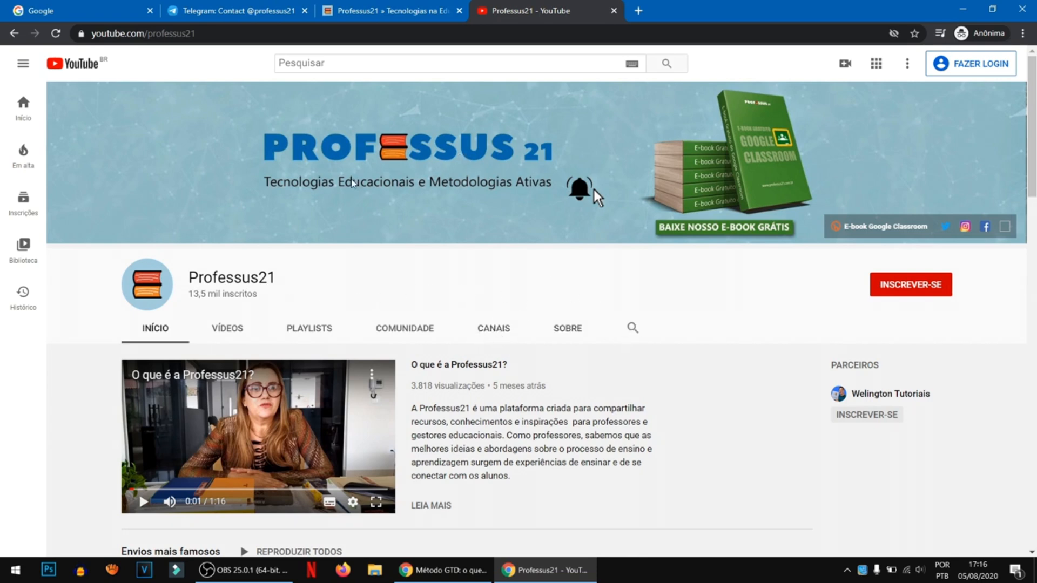
- Return to the Google home page and search for "google drive"
{"action": "left_click", "coordinate": [102, 18]}
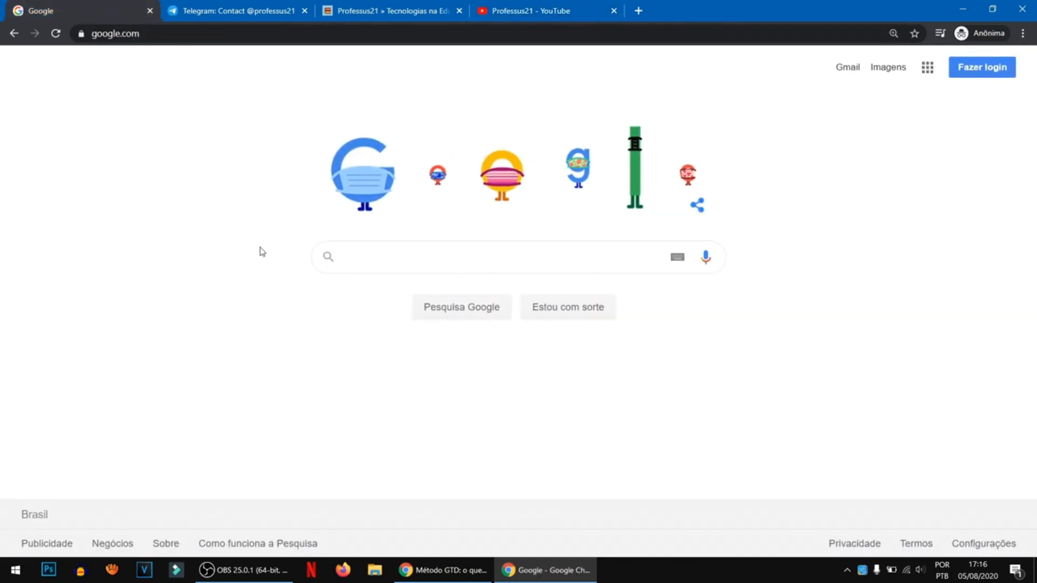
{"action": "left_click", "coordinate": [424, 259]}
{"action": "type", "text": "google drive"}
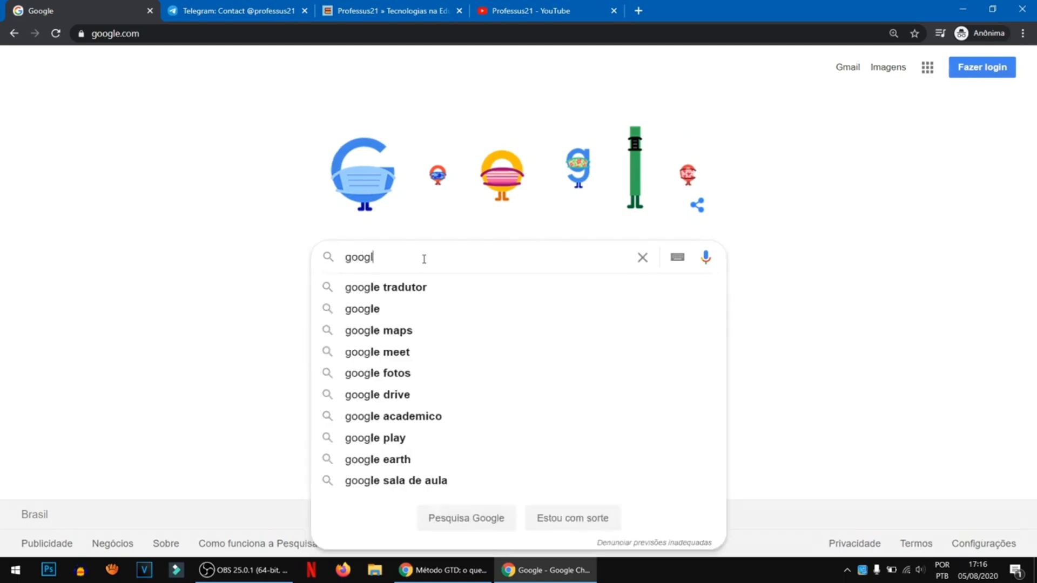
{"action": "key", "text": "Return"}
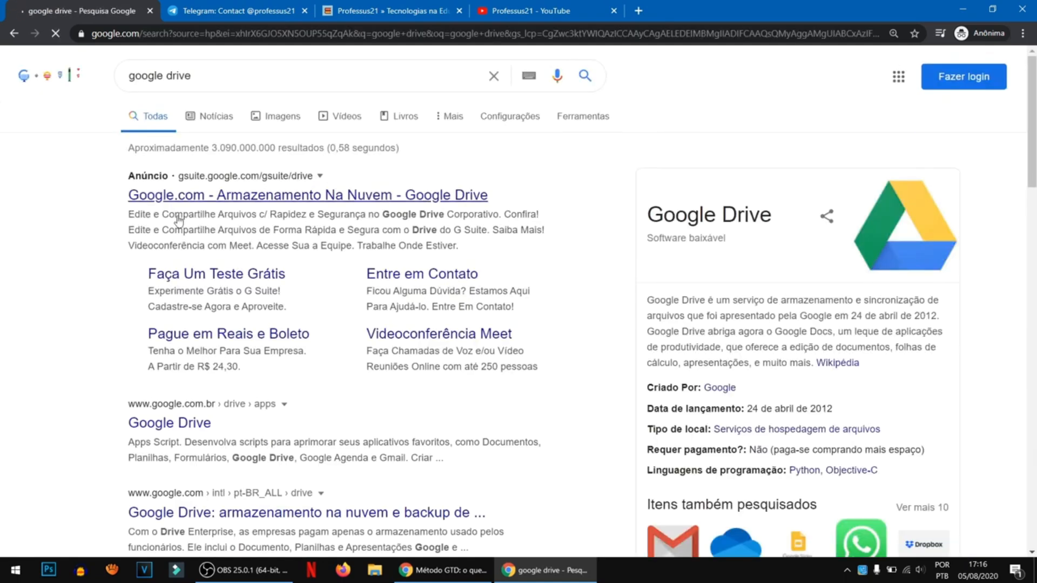
- Read the Google Drive description beside the search results, highlighting the word "armazenamento"
{"action": "scroll", "coordinate": [795, 326], "scroll_direction": "down", "scroll_amount": 1}
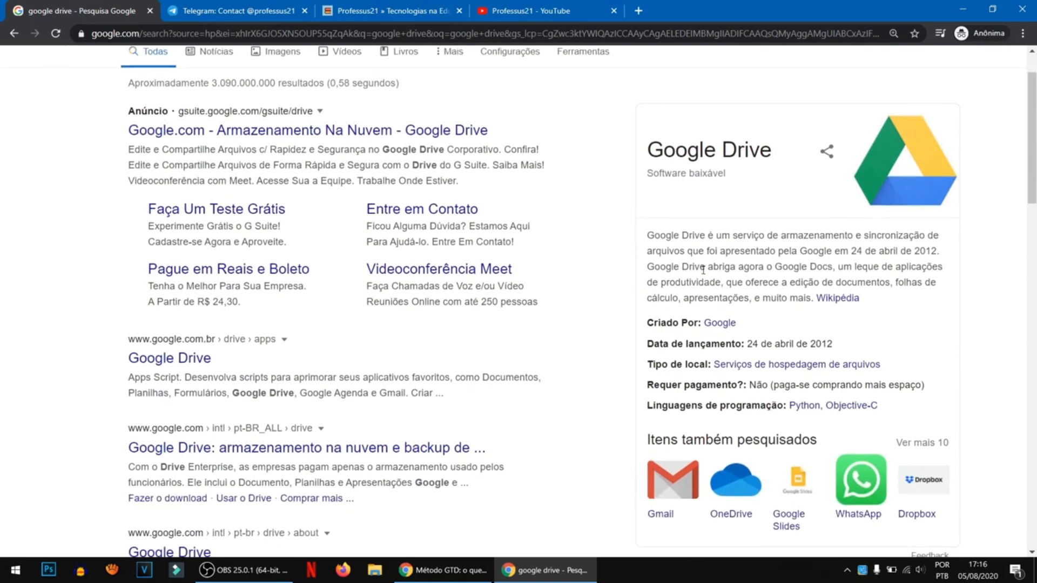
{"action": "double_click", "coordinate": [795, 238]}
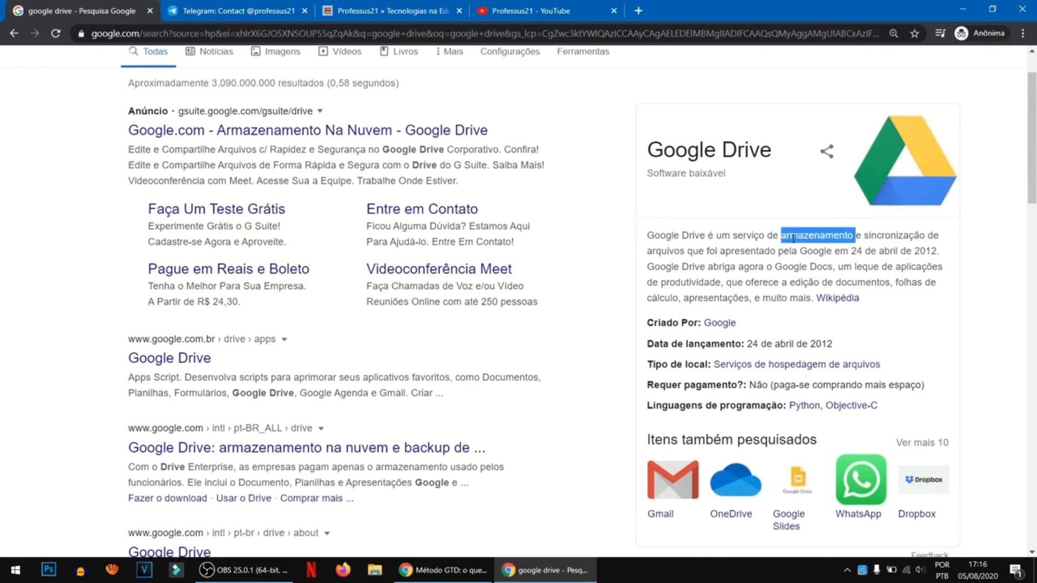
{"action": "left_click", "coordinate": [879, 238]}
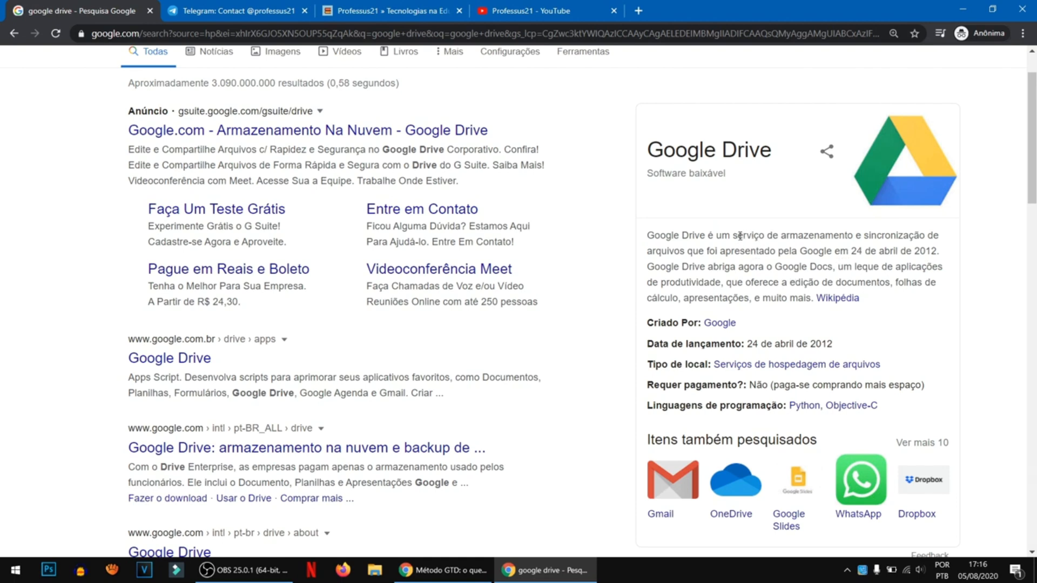
{"action": "left_click_drag", "start_coordinate": [781, 236], "coordinate": [852, 236]}
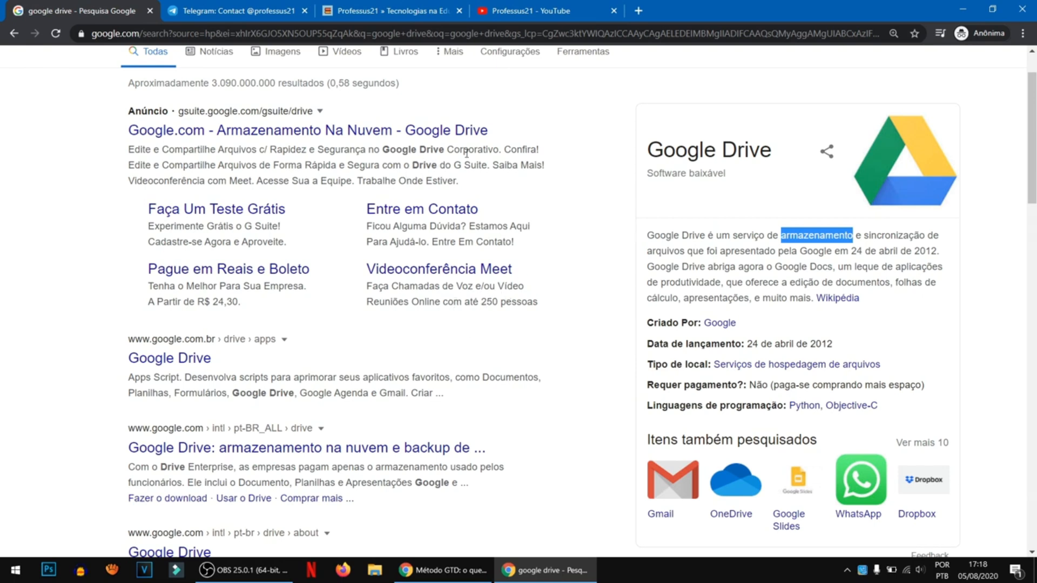
{"action": "left_click", "coordinate": [669, 241]}
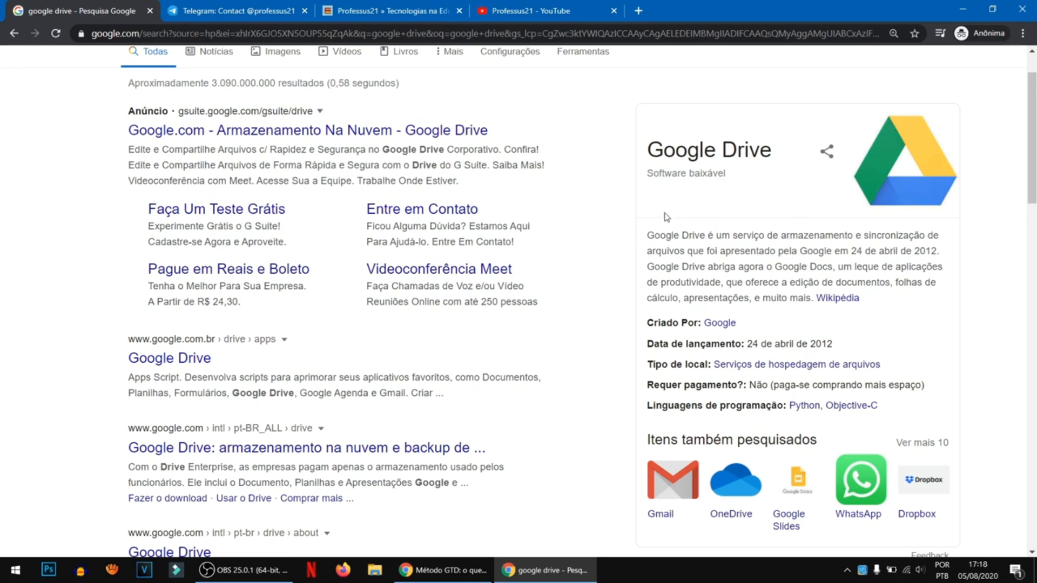
- Open the google.com.br Google Drive apps page from the search results and go on to access Google Drive
{"action": "scroll", "coordinate": [726, 216], "scroll_direction": "up", "scroll_amount": 1}
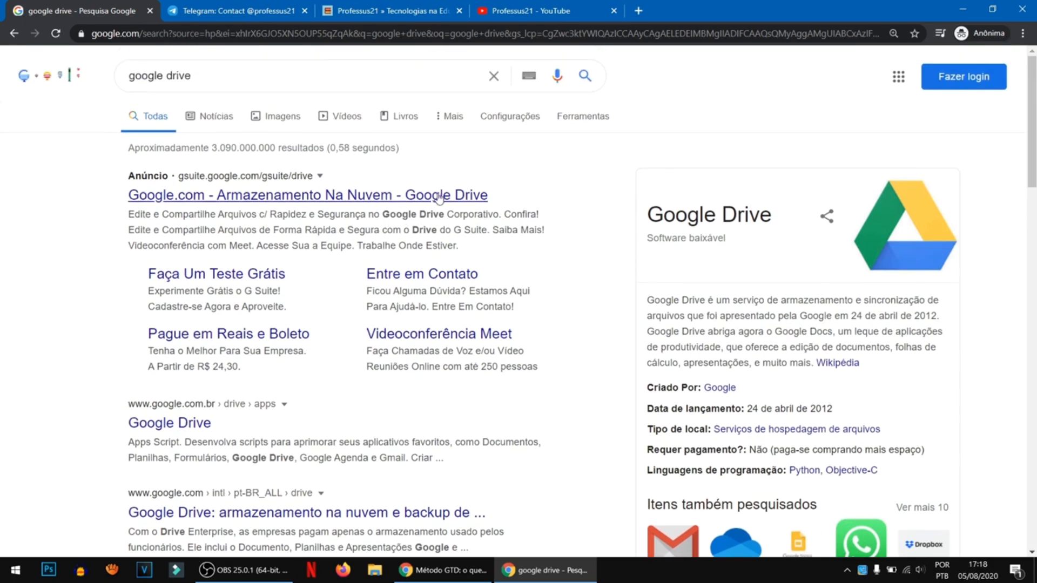
{"action": "scroll", "coordinate": [259, 291], "scroll_direction": "down", "scroll_amount": 1}
{"action": "scroll", "coordinate": [260, 292], "scroll_direction": "down", "scroll_amount": 3}
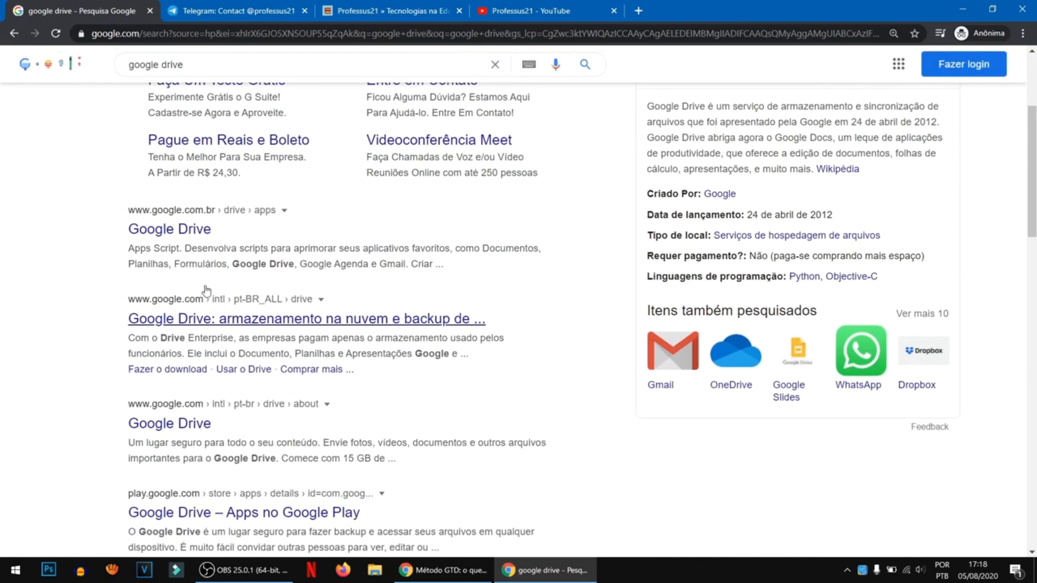
{"action": "scroll", "coordinate": [168, 259], "scroll_direction": "up", "scroll_amount": 4}
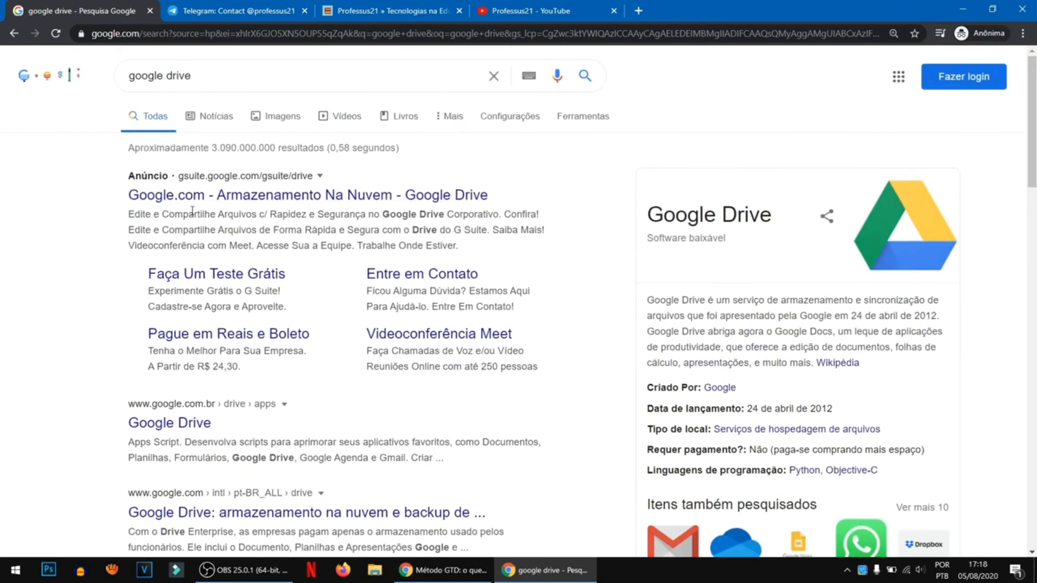
{"action": "left_click", "coordinate": [174, 407]}
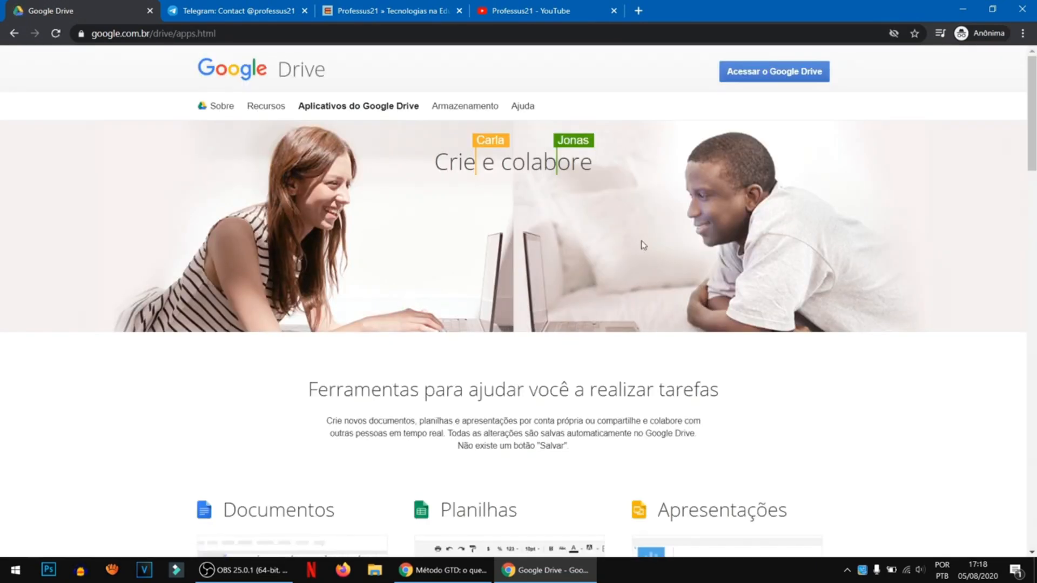
{"action": "left_click", "coordinate": [753, 81]}
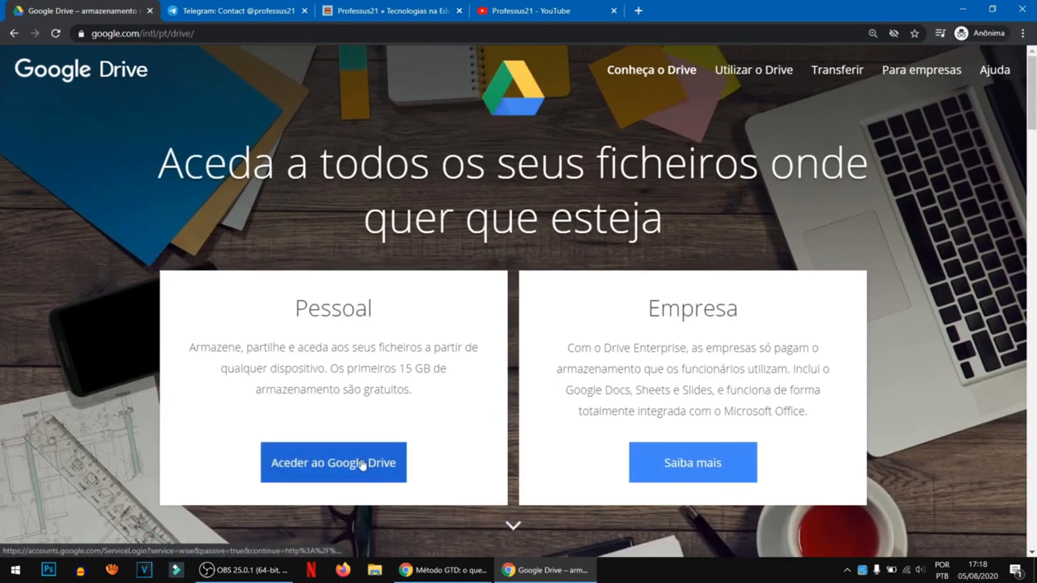
{"action": "left_click", "coordinate": [378, 463]}
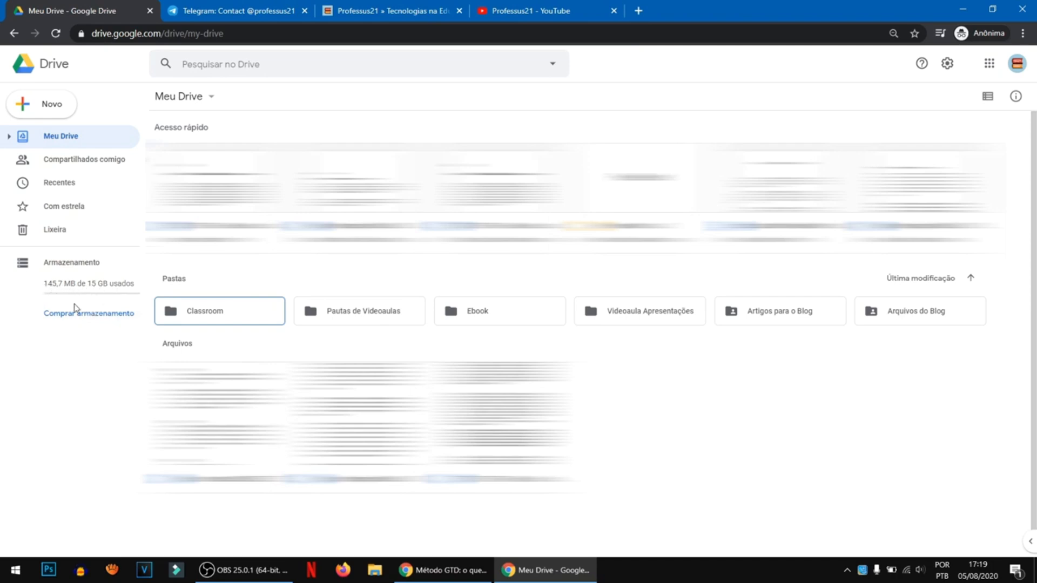
- Select the Classroom, Pautas de Videoaulas and Ebook folders in Meu Drive one after another
{"action": "left_click", "coordinate": [238, 319]}
{"action": "left_click", "coordinate": [339, 318]}
{"action": "left_click", "coordinate": [465, 318]}
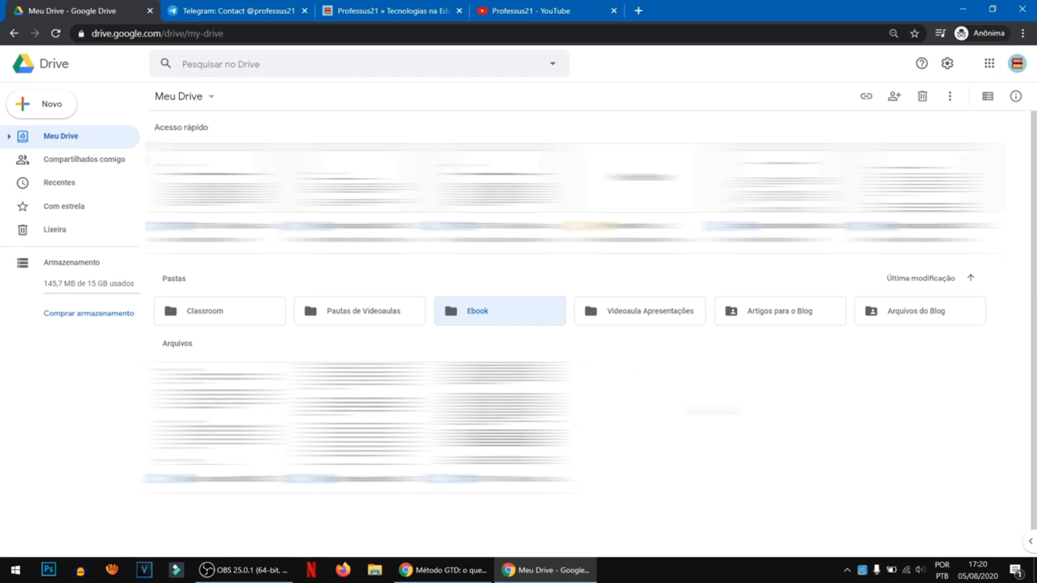
- Switch to File Explorer to view the folders on Disco Local (C:), and return to Google Drive
{"action": "key", "text": "super+e"}
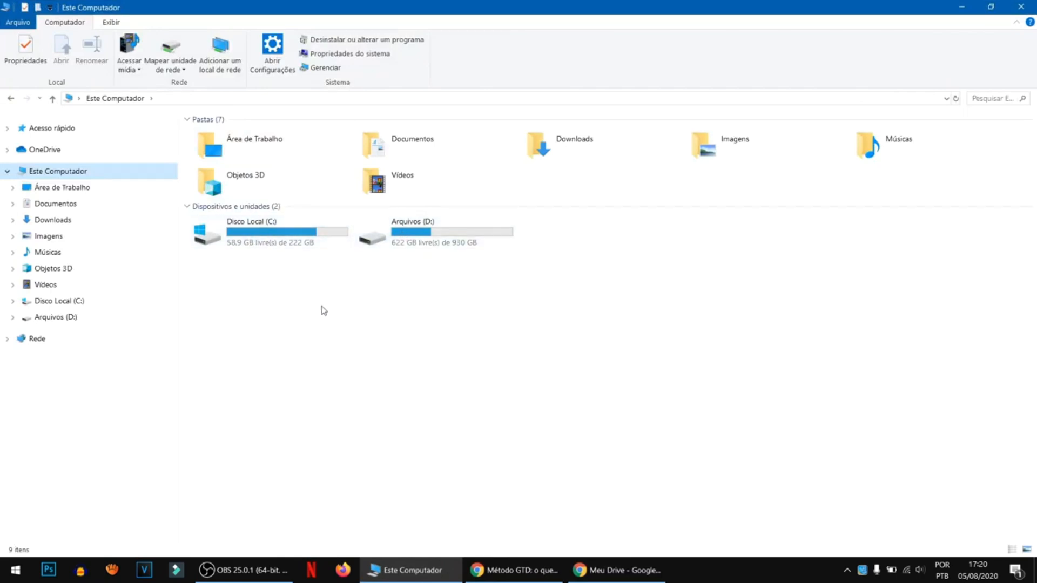
{"action": "double_click", "coordinate": [246, 234]}
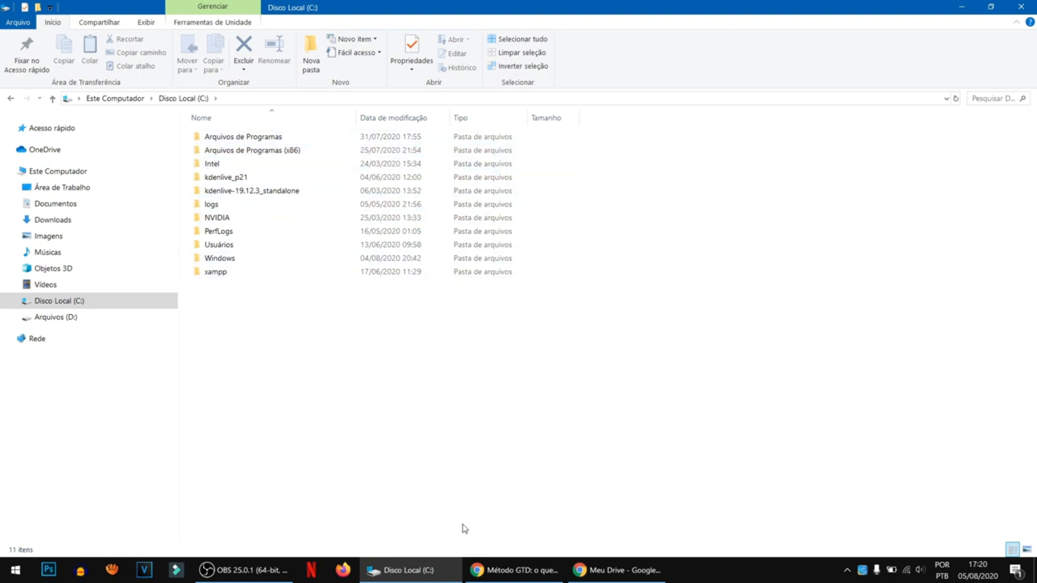
{"action": "left_click", "coordinate": [617, 571]}
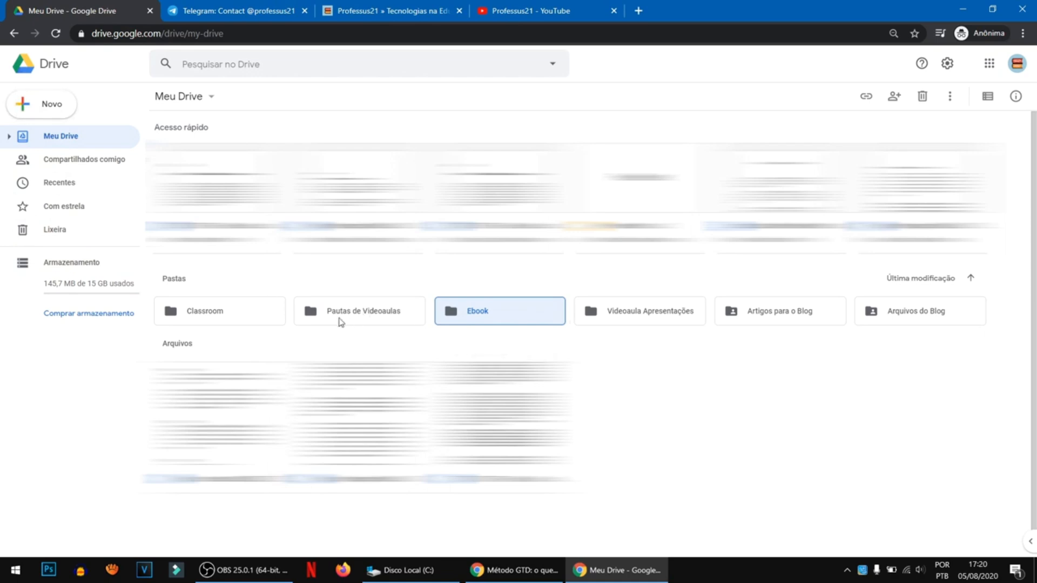
- Create a folder named "Aula sobre Drive" in Meu Drive and open it
{"action": "right_click", "coordinate": [686, 374]}
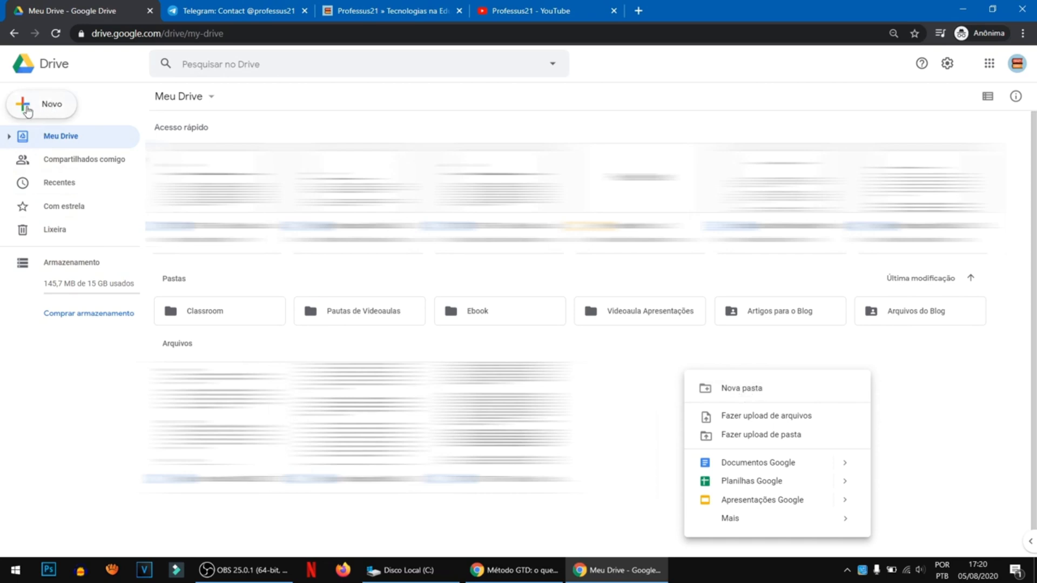
{"action": "left_click", "coordinate": [52, 105]}
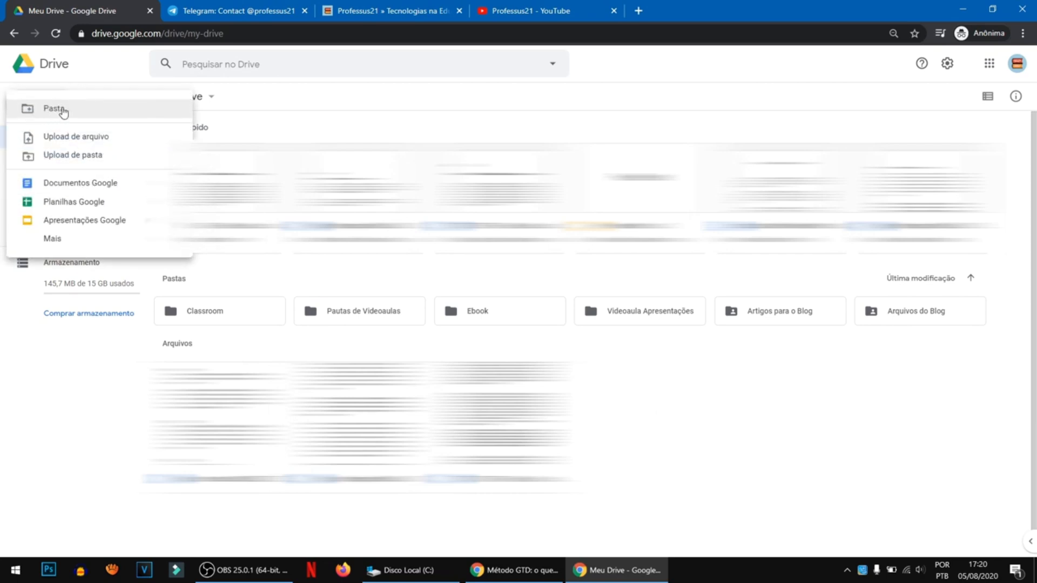
{"action": "left_click", "coordinate": [60, 109]}
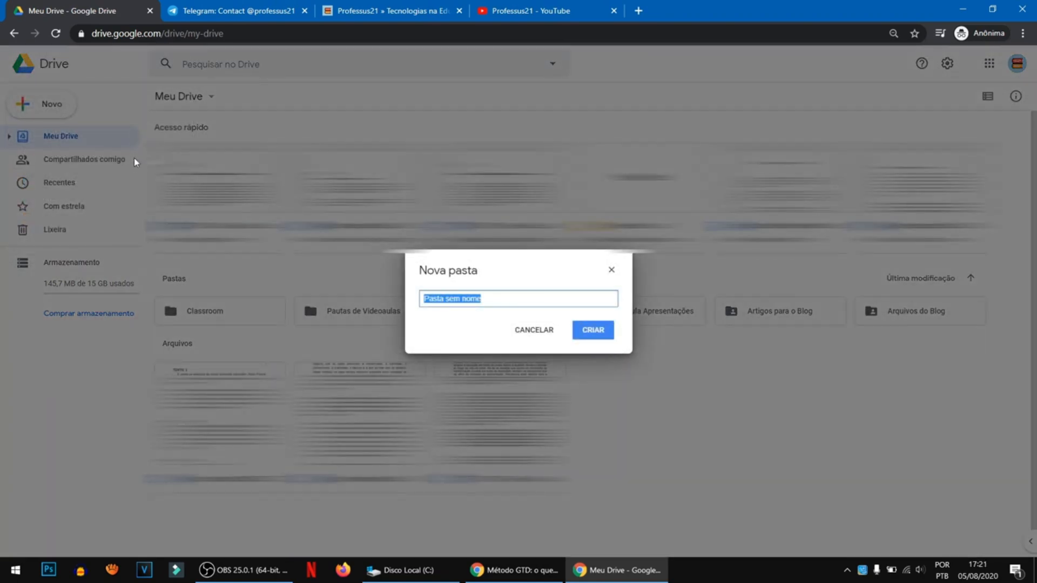
{"action": "type", "text": "Aula sobre Drive"}
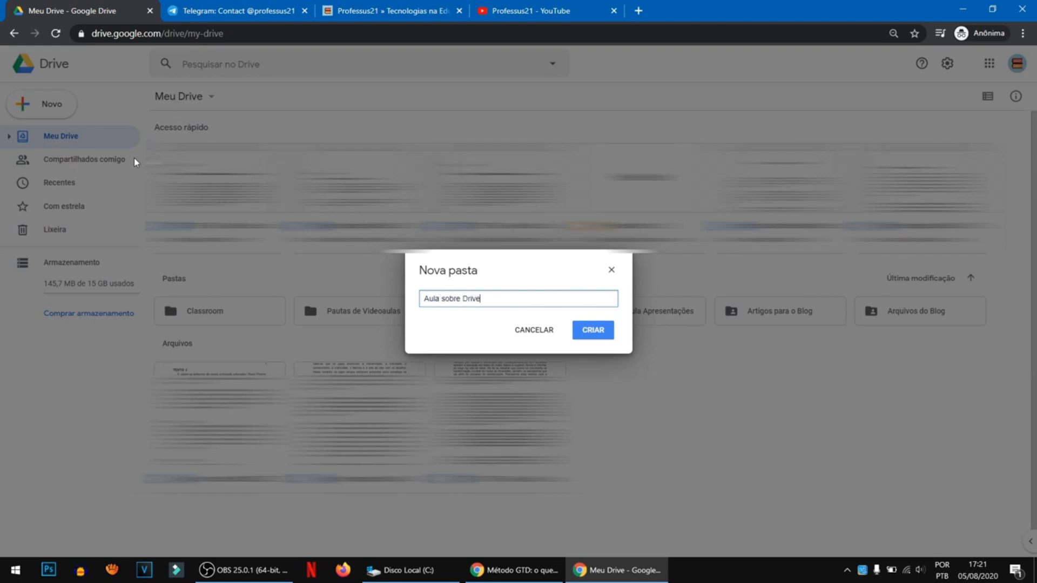
{"action": "key", "text": "Return"}
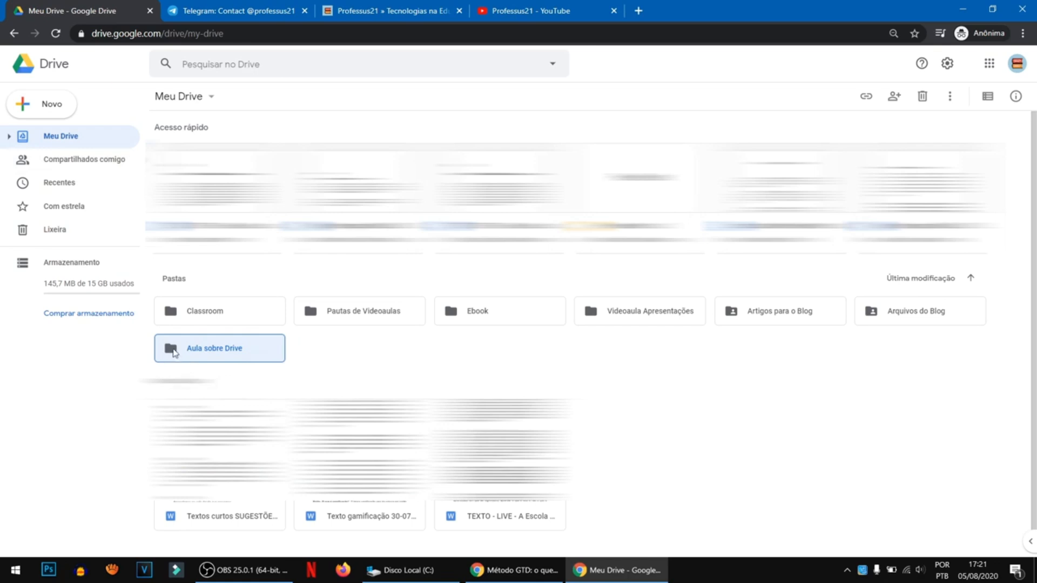
{"action": "double_click", "coordinate": [174, 352]}
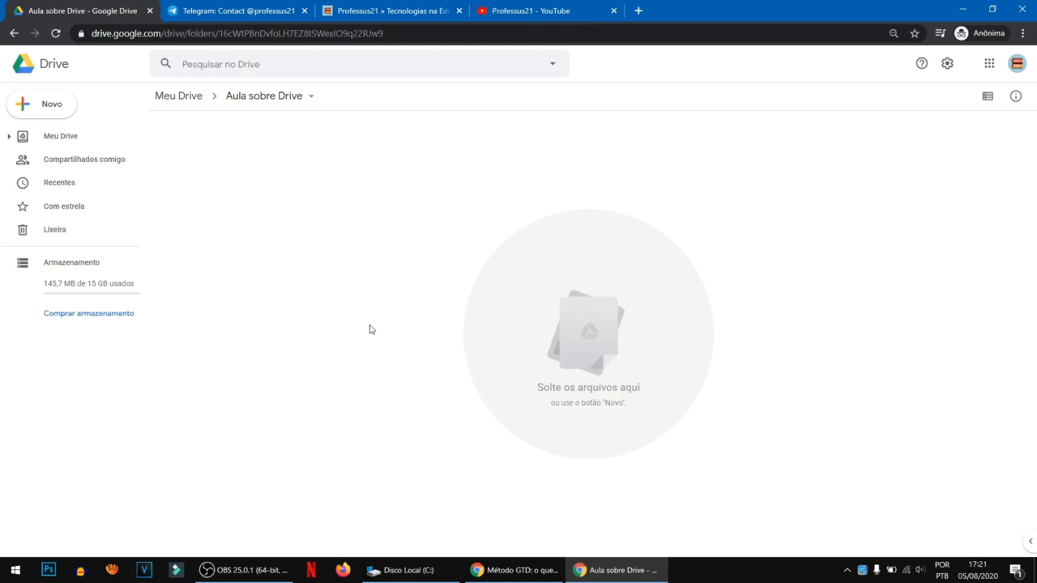
- Look at the drive C: folder list in File Explorer again and switch back to the Aula sobre Drive folder
{"action": "left_click", "coordinate": [426, 570]}
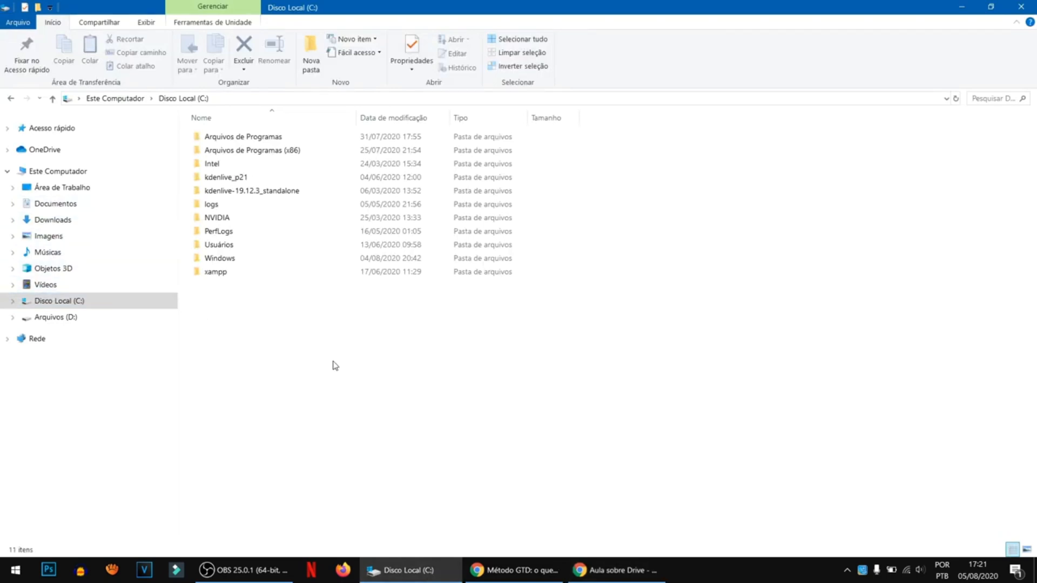
{"action": "key", "text": "alt+Tab"}
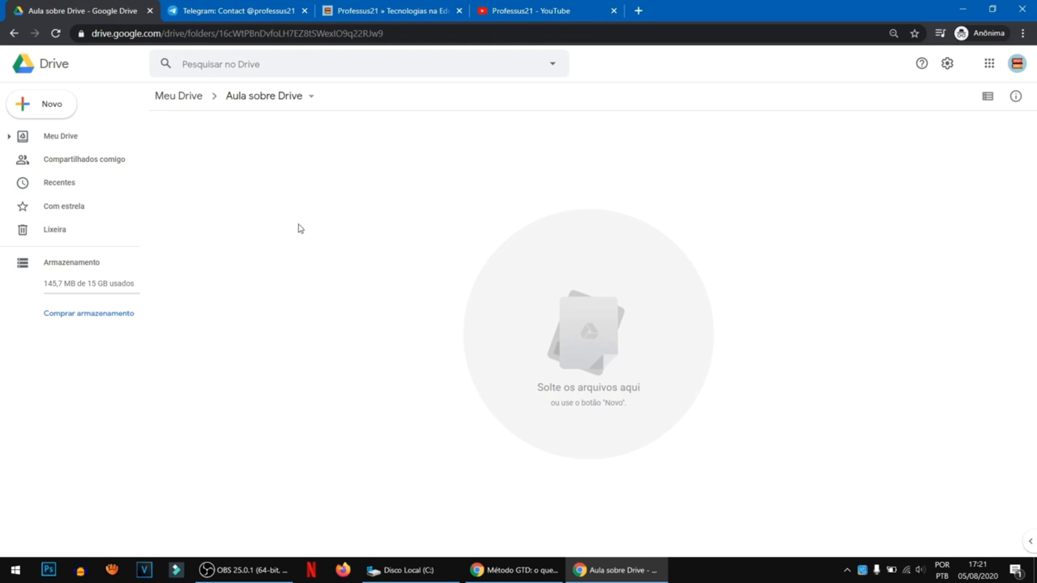
{"action": "right_click", "coordinate": [209, 155]}
{"action": "left_click", "coordinate": [264, 173]}
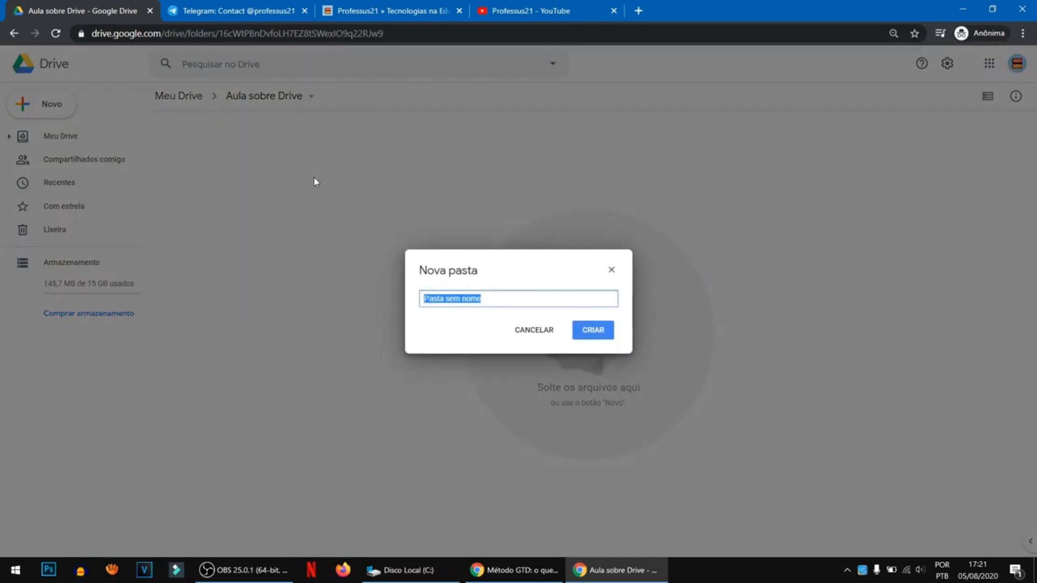
{"action": "key", "text": "Escape"}
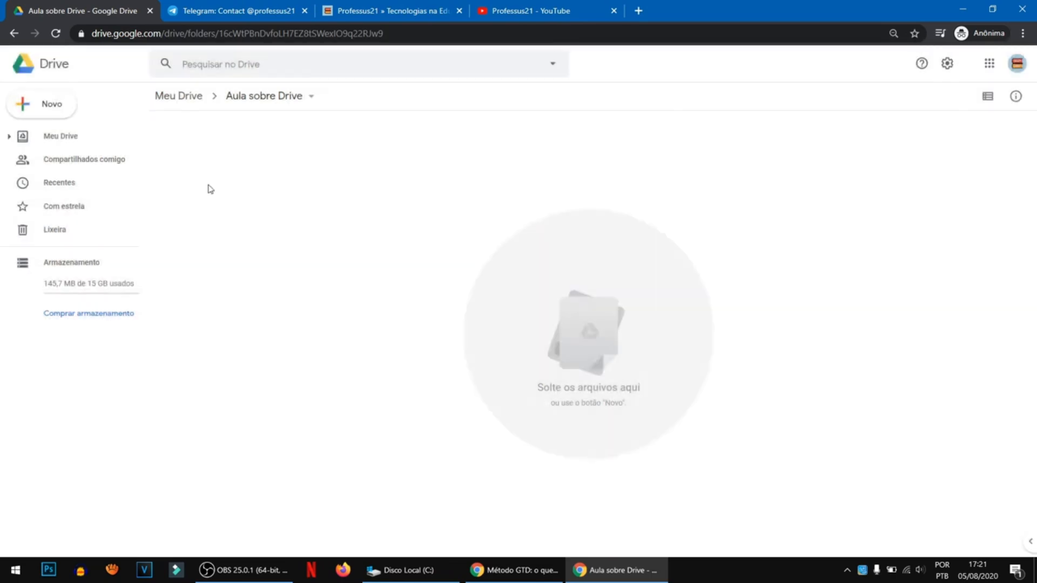
- Create a folder named "Google Documentos" inside the Aula sobre Drive folder
{"action": "right_click", "coordinate": [208, 185]}
{"action": "left_click", "coordinate": [286, 166]}
{"action": "key", "text": "ctrl+plus"}
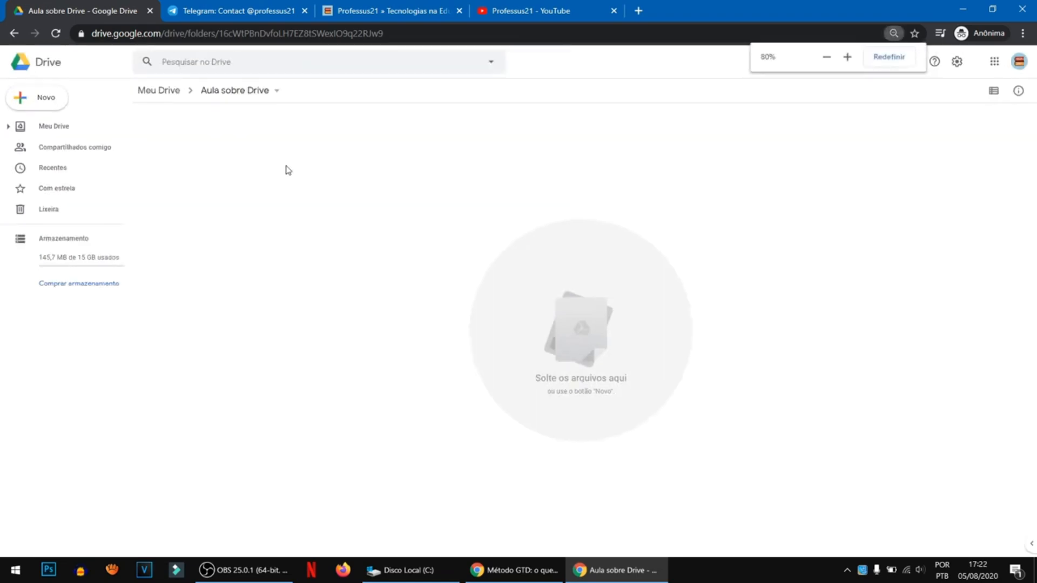
{"action": "right_click", "coordinate": [316, 182]}
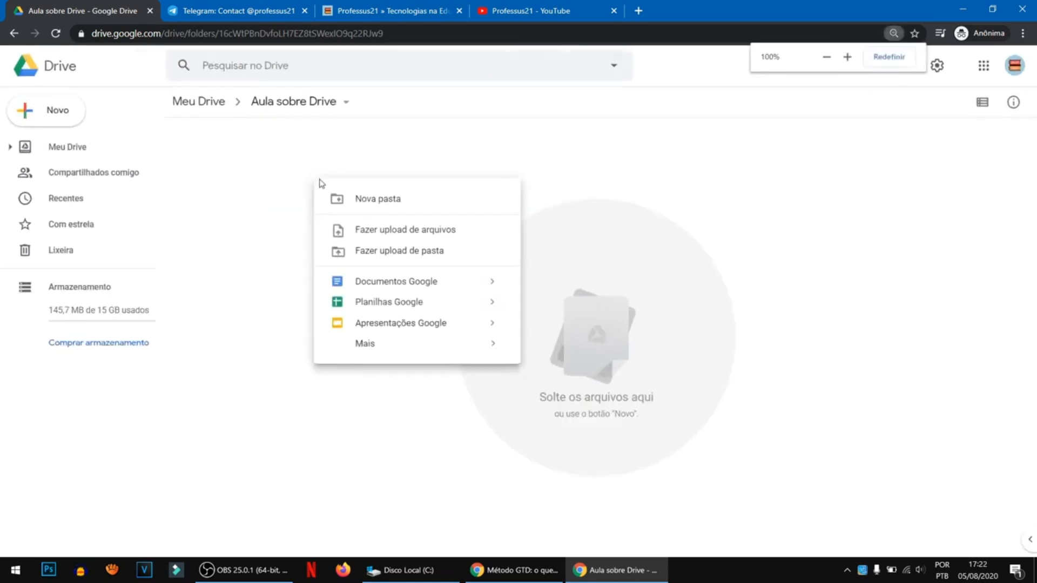
{"action": "left_click", "coordinate": [372, 199]}
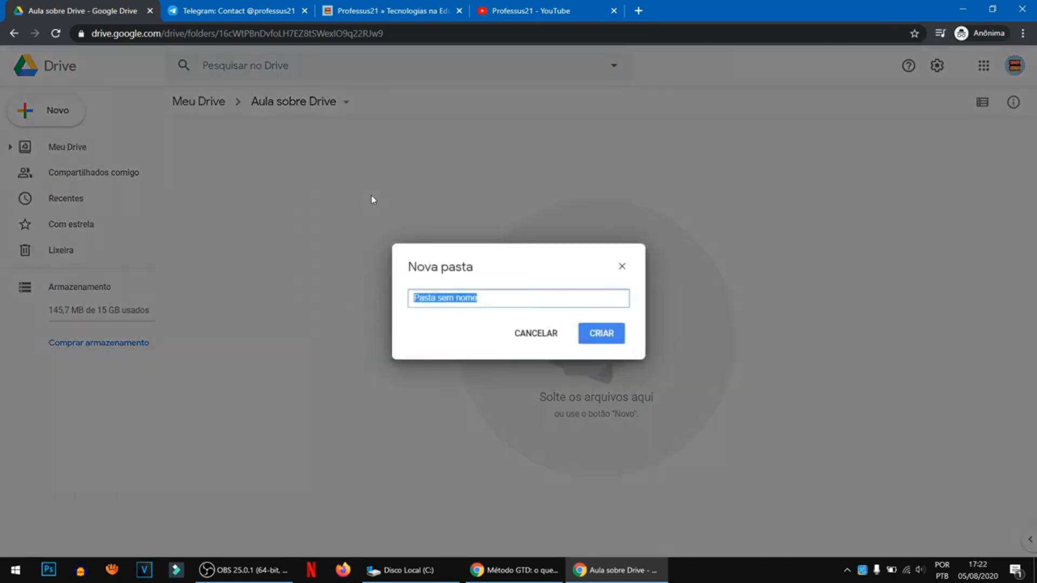
{"action": "type", "text": "Google Documentos"}
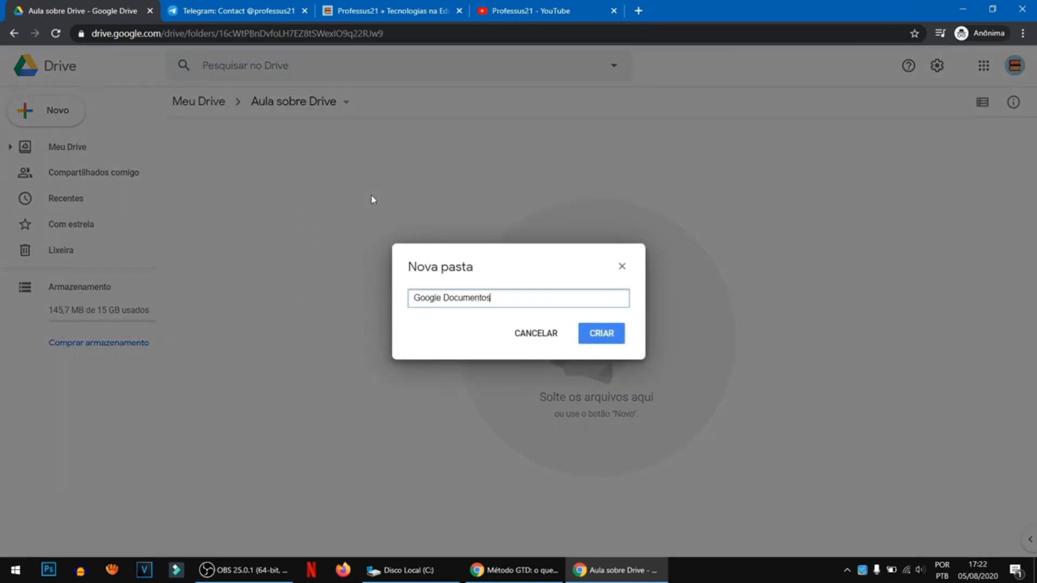
{"action": "key", "text": "Return"}
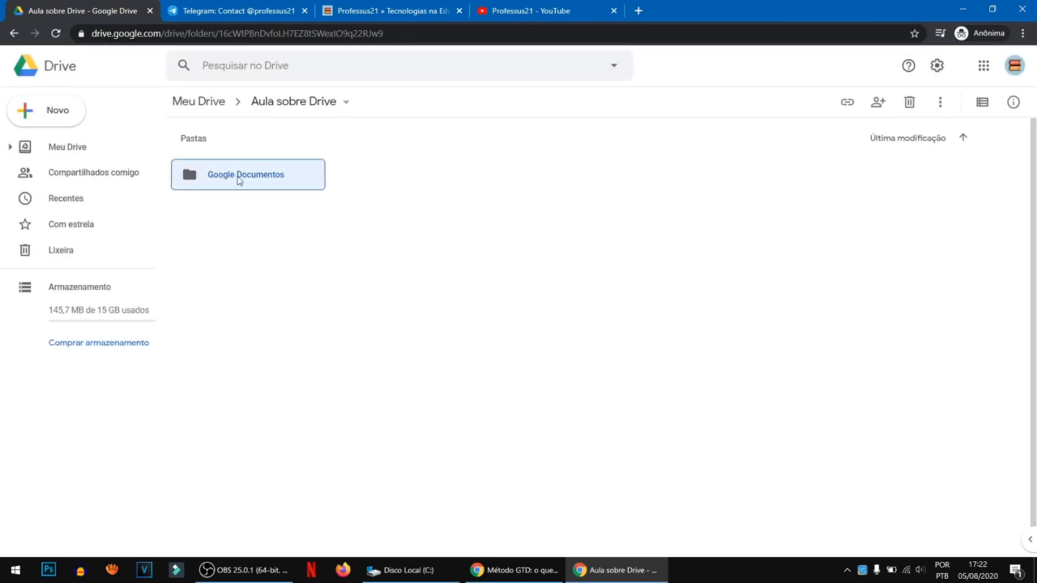
- Toggle the contents of the Aula sobre Drive folder between list and grid layout
{"action": "left_click", "coordinate": [982, 108]}
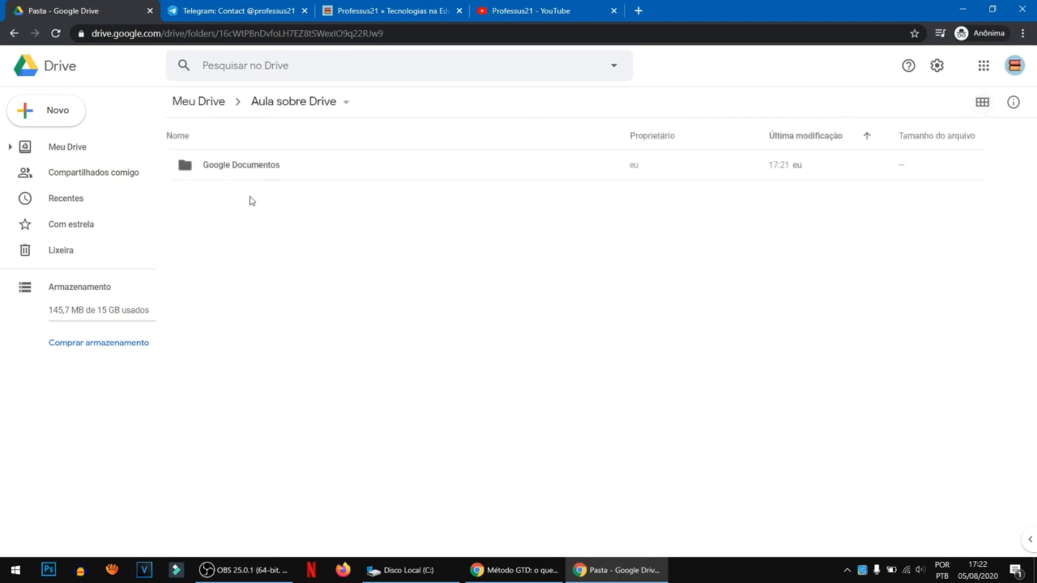
{"action": "left_click", "coordinate": [979, 106]}
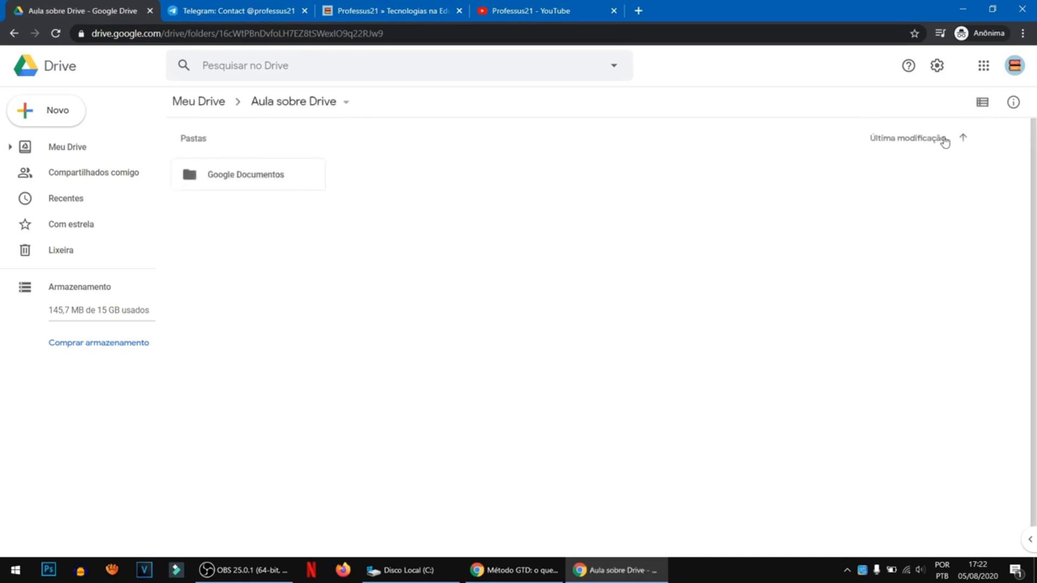
{"action": "left_click", "coordinate": [987, 110]}
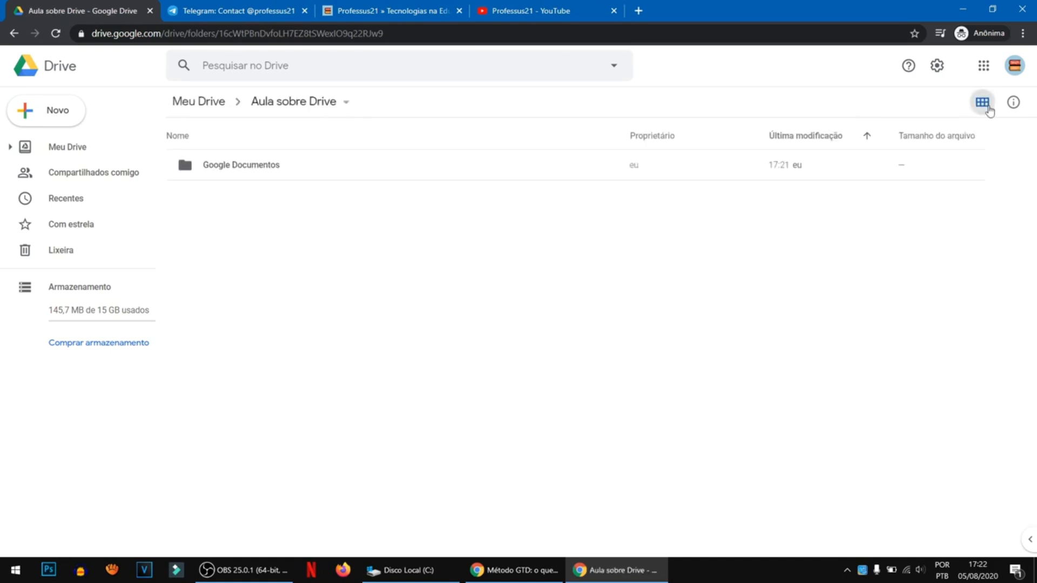
- Create a second subfolder named "Google Planilhas" in Aula sobre Drive
{"action": "right_click", "coordinate": [280, 217]}
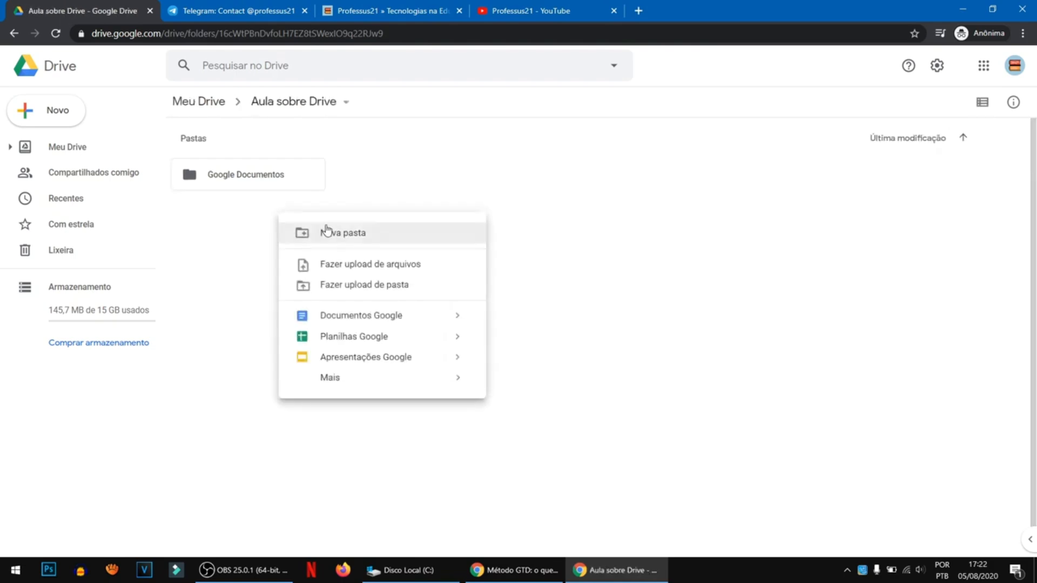
{"action": "left_click", "coordinate": [329, 226]}
{"action": "type", "text": "Google Planilhas"}
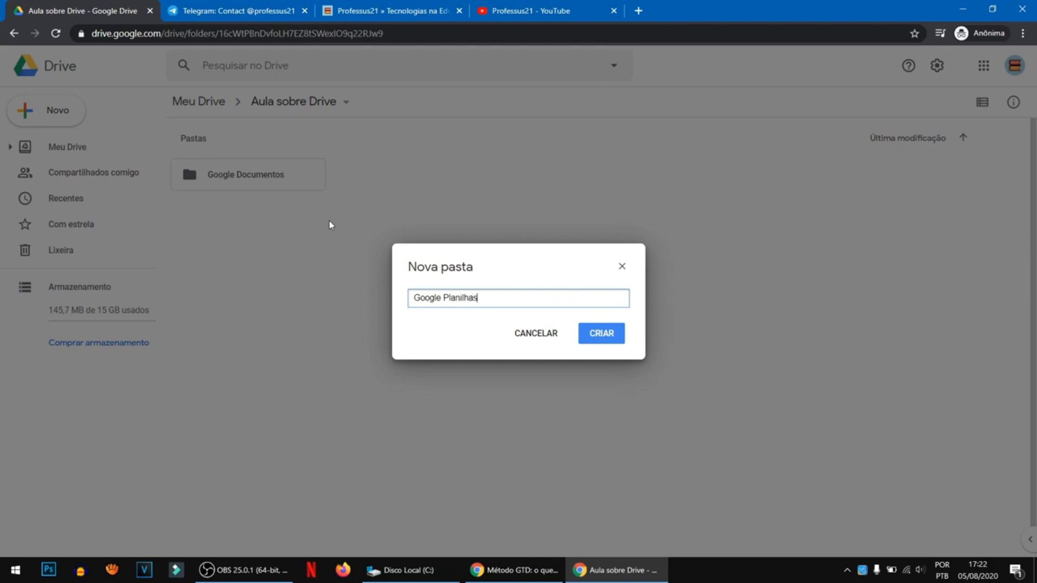
{"action": "key", "text": "Return"}
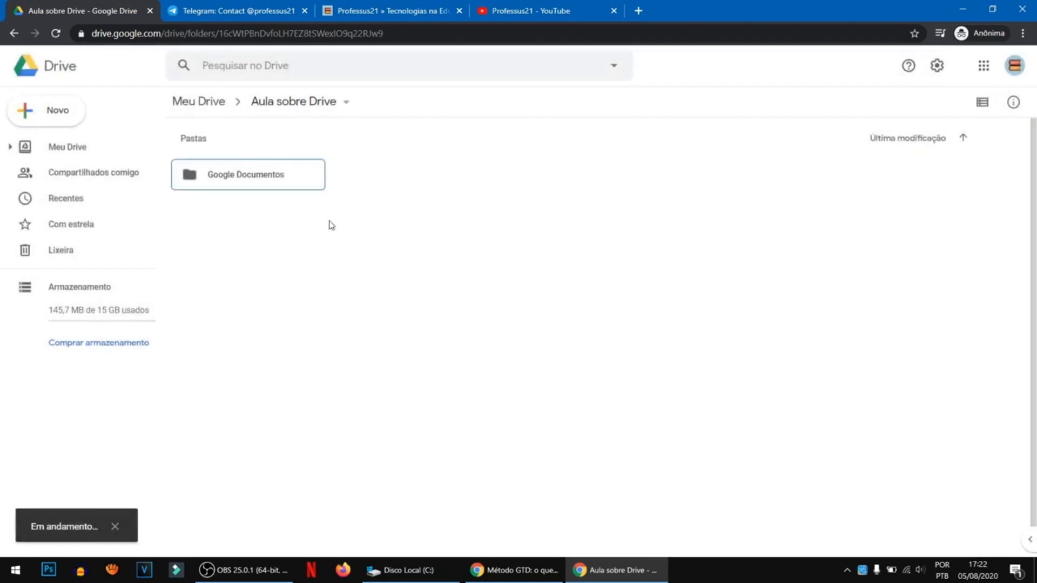
- Create a third subfolder named "Google Apresentações" in Aula sobre Drive
{"action": "right_click", "coordinate": [372, 223]}
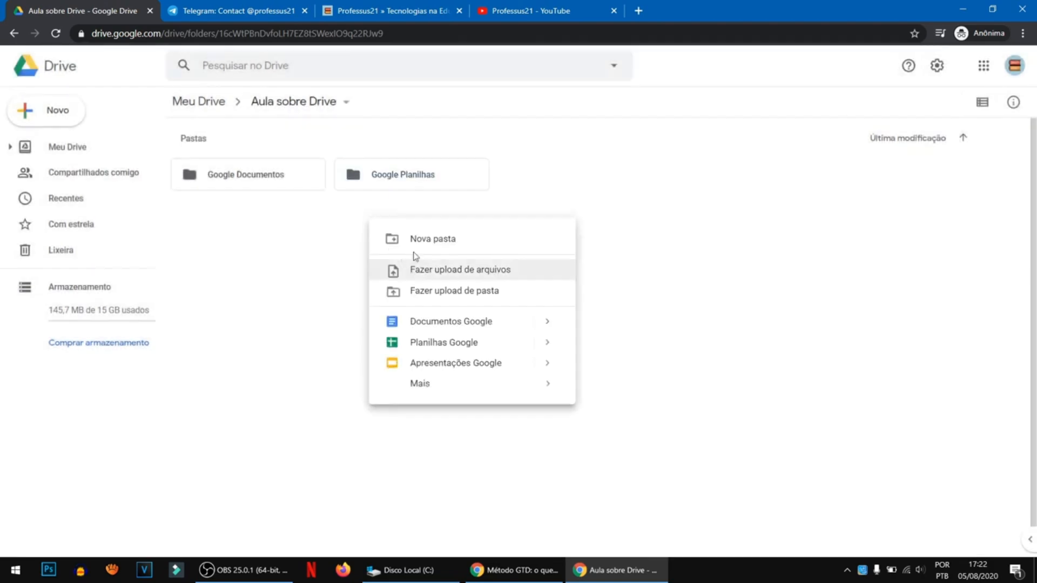
{"action": "left_click", "coordinate": [419, 237]}
{"action": "type", "text": "Google"}
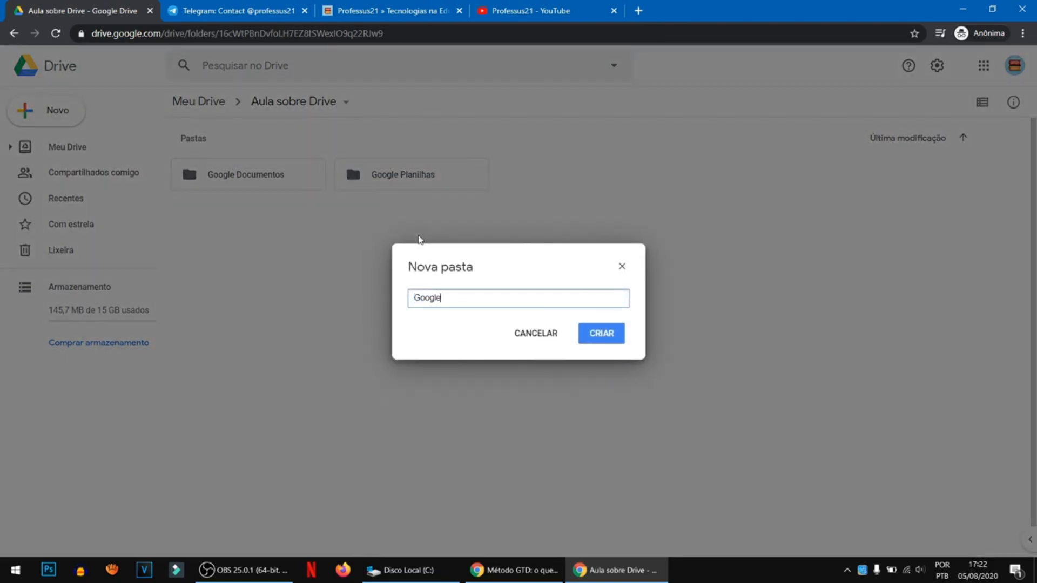
{"action": "type", "text": " Apresentações"}
{"action": "key", "text": "Return"}
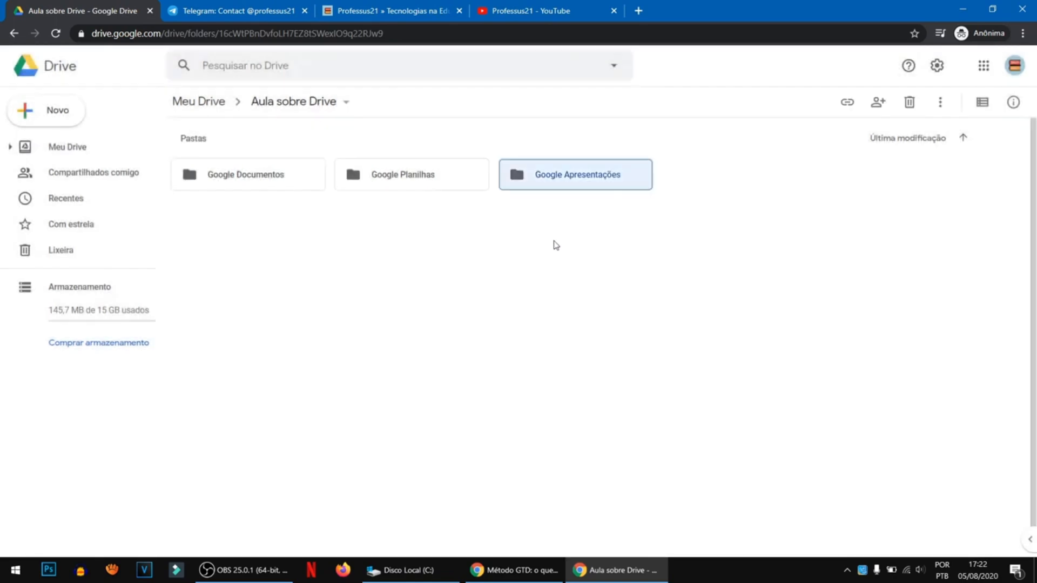
- Clear the selection, look inside the Google Documentos folder and return to Aula sobre Drive
{"action": "left_click", "coordinate": [556, 245]}
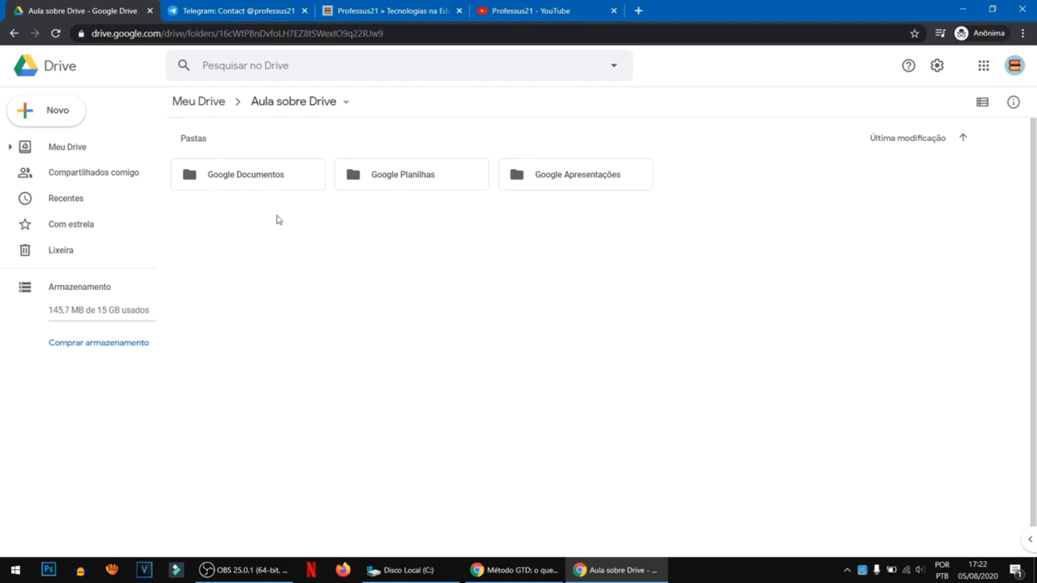
{"action": "double_click", "coordinate": [245, 180]}
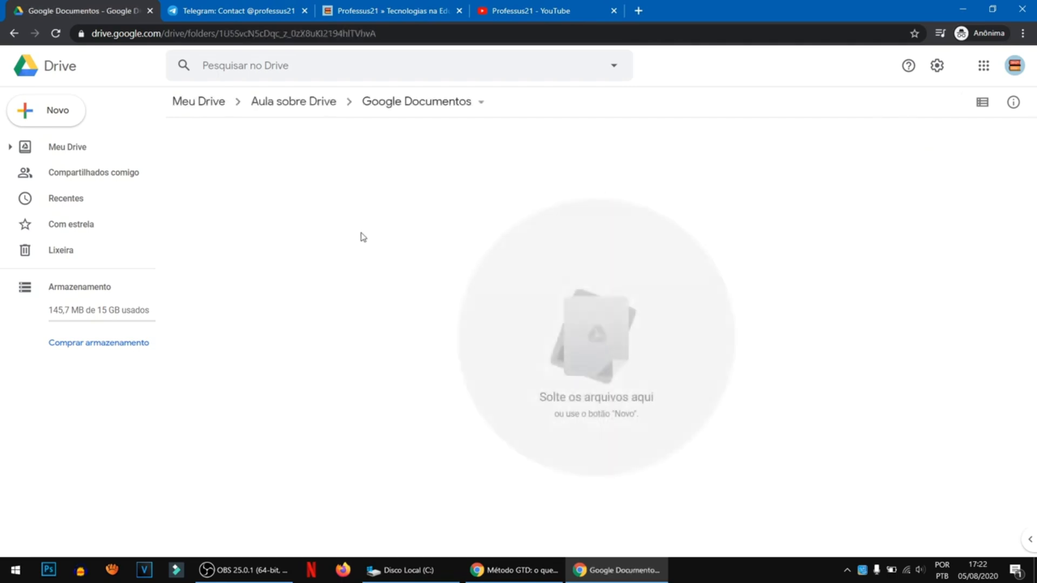
{"action": "left_click", "coordinate": [14, 32]}
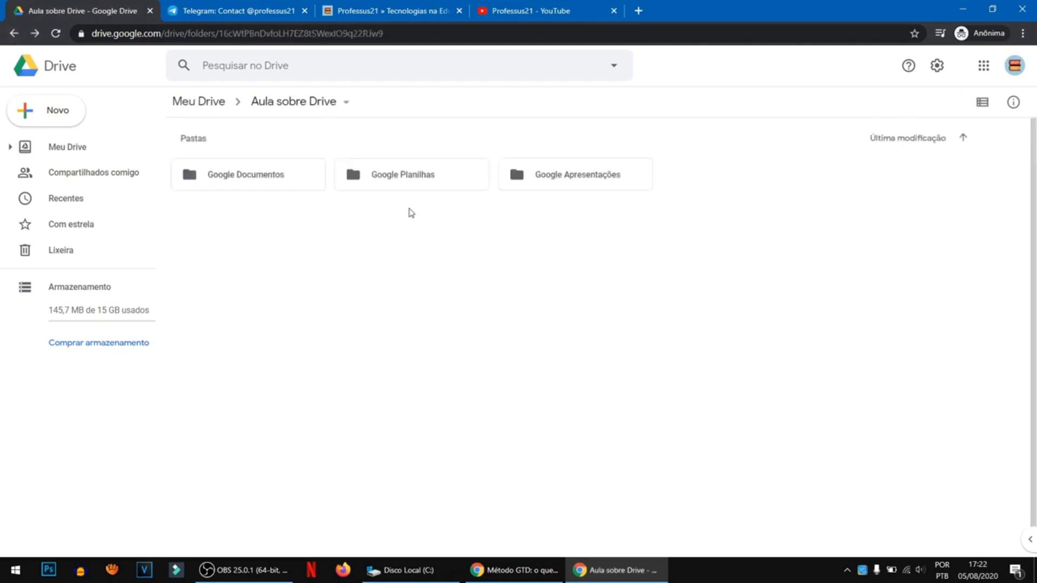
- Change the colour of the Google Documentos folder to red
{"action": "right_click", "coordinate": [263, 179]}
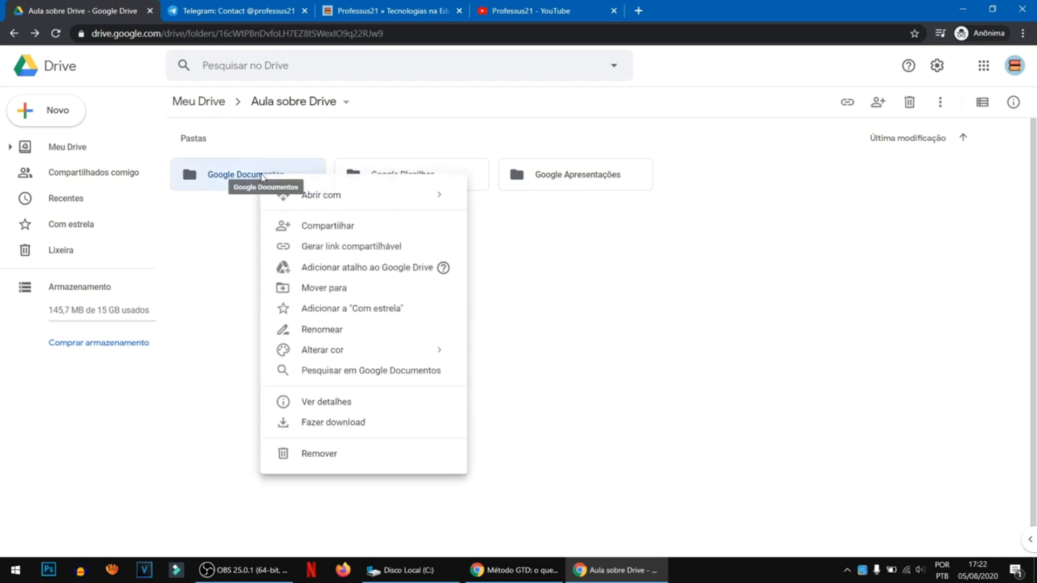
{"action": "mouse_move", "coordinate": [343, 354]}
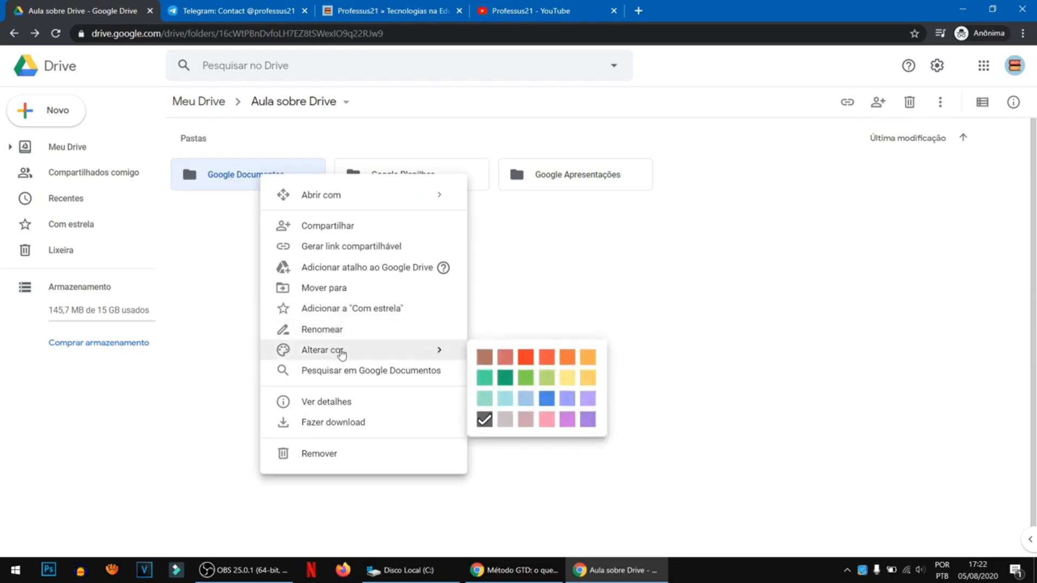
{"action": "left_click", "coordinate": [526, 357]}
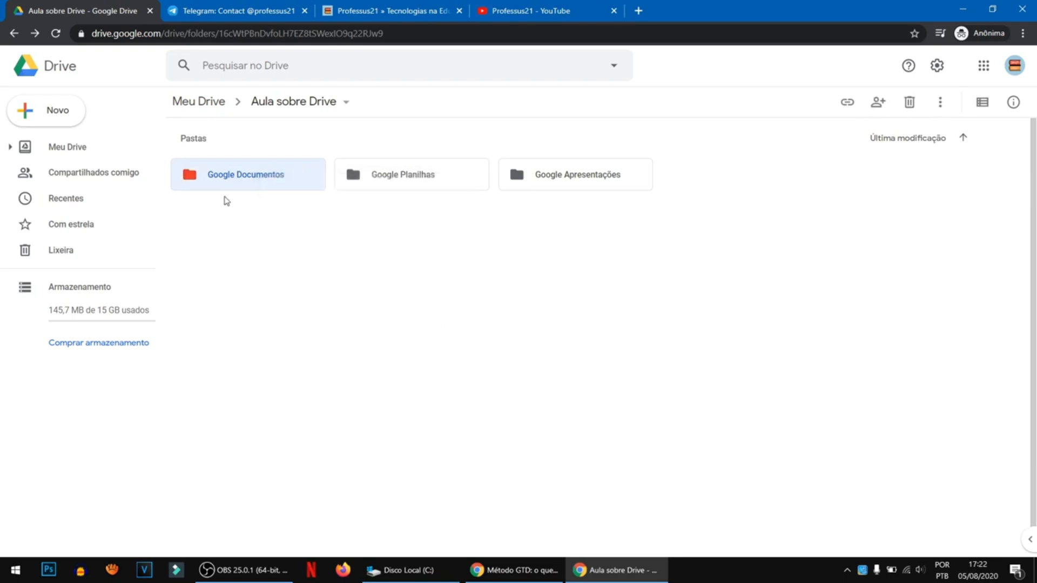
- Change the colour of the Google Planilhas folder to dark green
{"action": "right_click", "coordinate": [370, 187]}
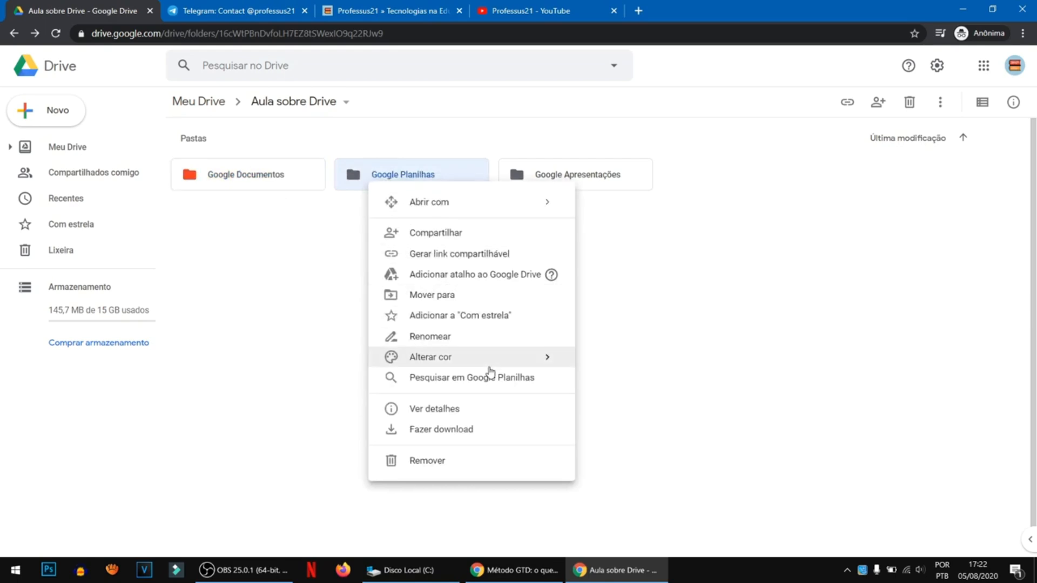
{"action": "mouse_move", "coordinate": [507, 363]}
{"action": "left_click", "coordinate": [615, 382]}
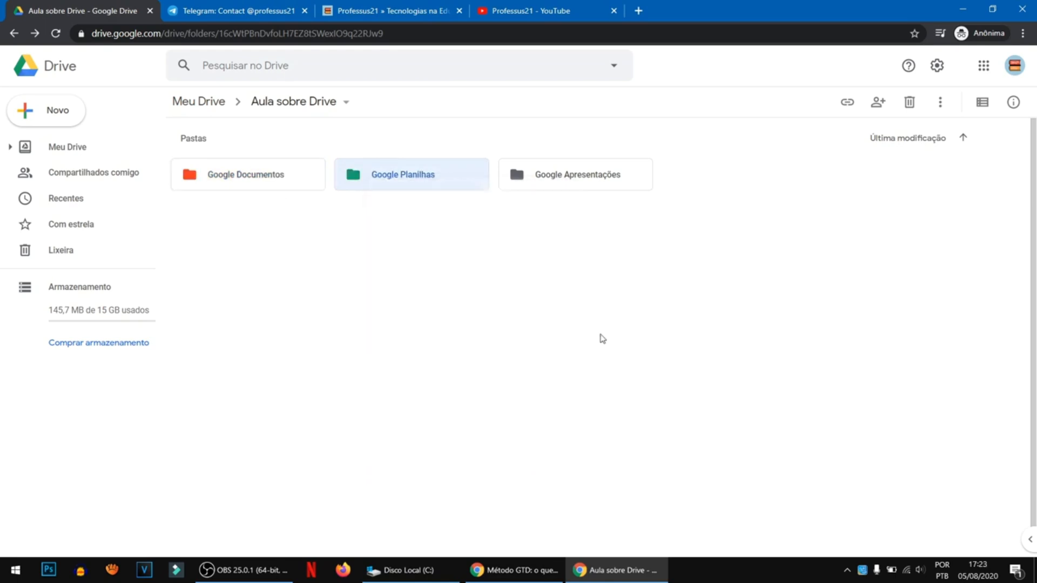
- Change the colour of the Google Apresentações folder to light orange
{"action": "right_click", "coordinate": [559, 185]}
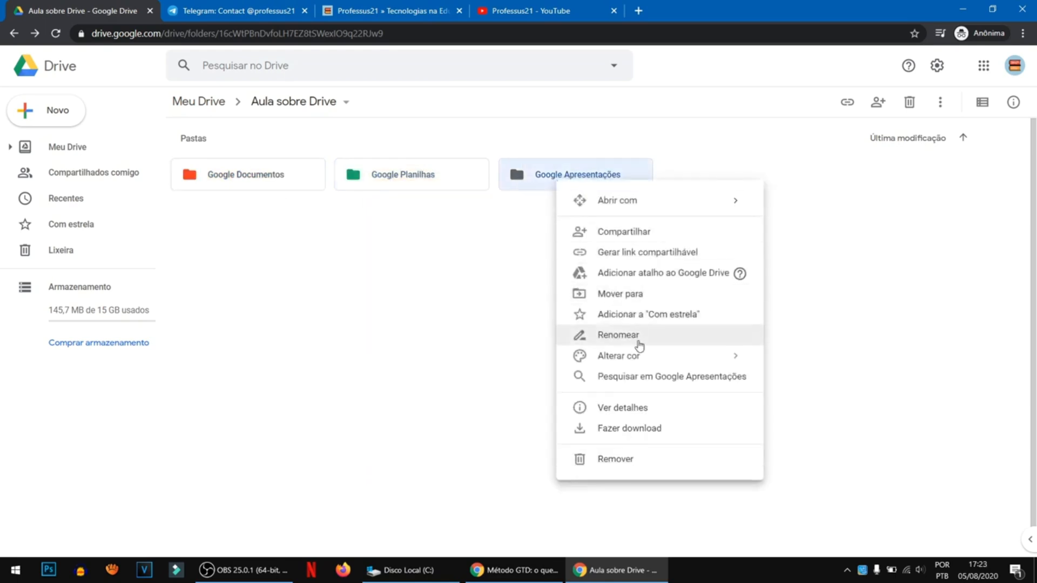
{"action": "mouse_move", "coordinate": [639, 354]}
{"action": "left_click", "coordinate": [883, 364]}
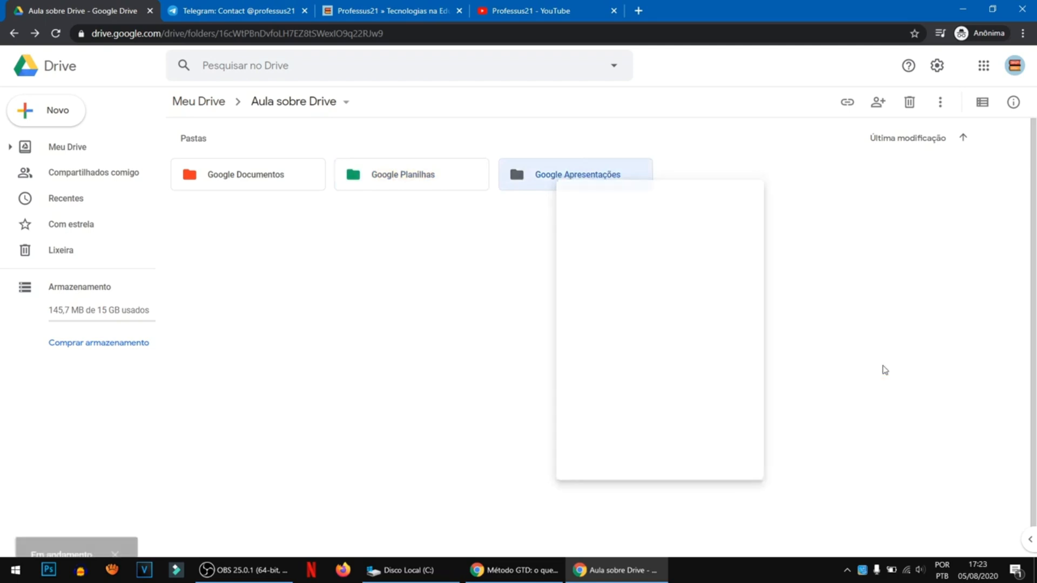
- Display the subfolders as a list and view the actions available for the Google Documentos folder
{"action": "left_click", "coordinate": [982, 102]}
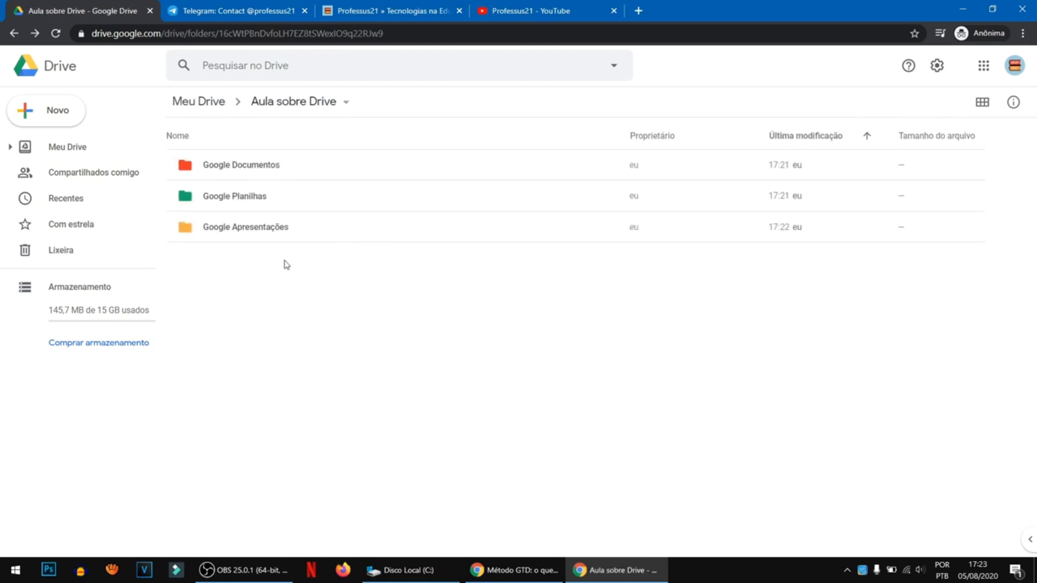
{"action": "left_click", "coordinate": [216, 172]}
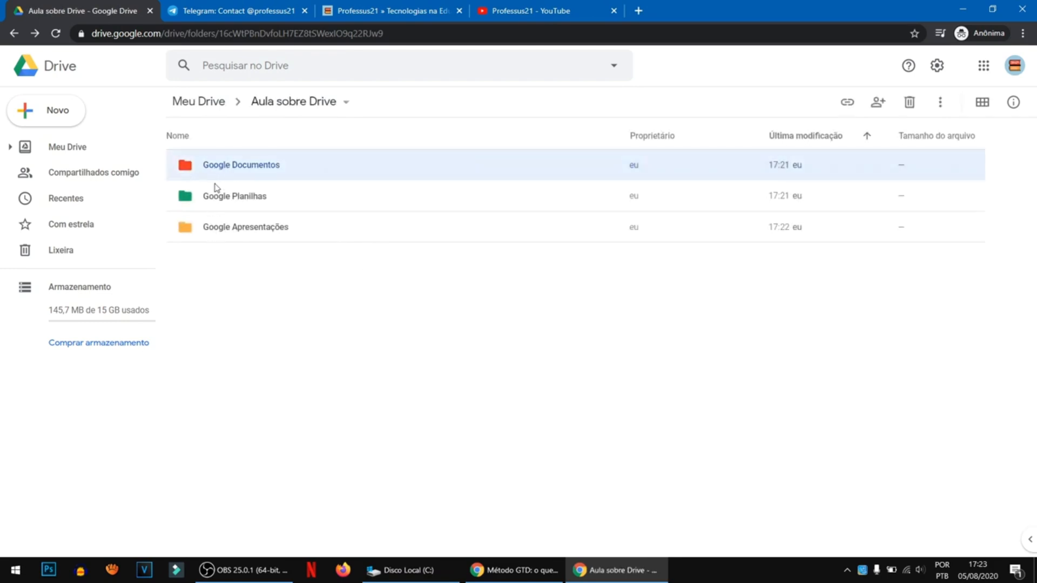
{"action": "right_click", "coordinate": [214, 170]}
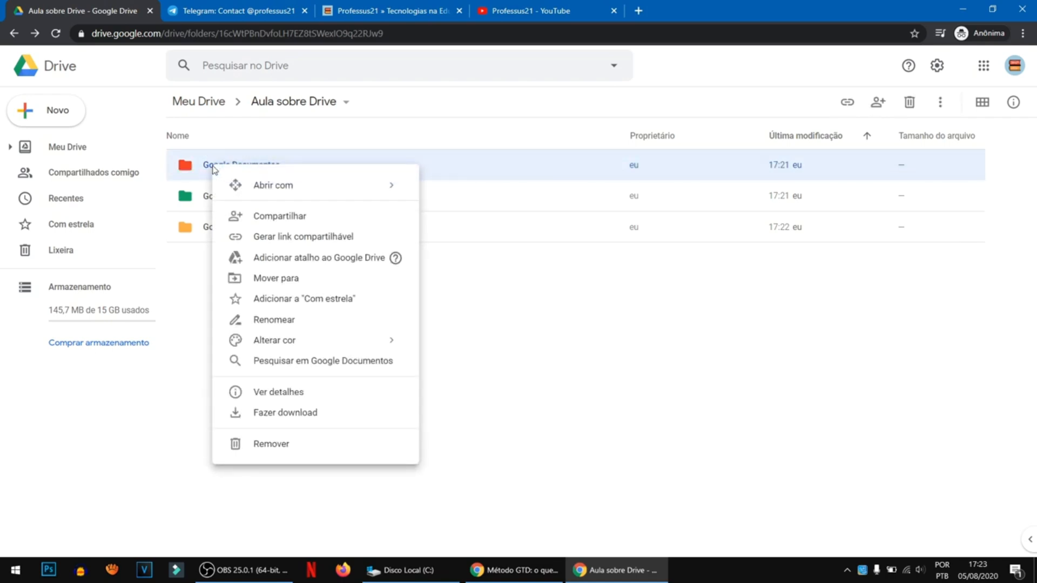
{"action": "mouse_move", "coordinate": [283, 190]}
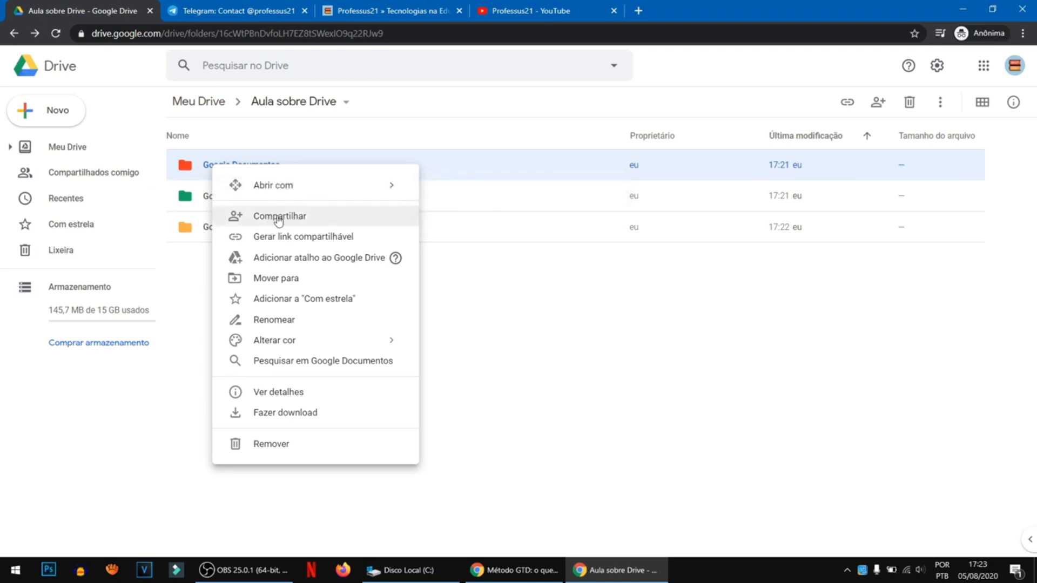
{"action": "left_click", "coordinate": [188, 168]}
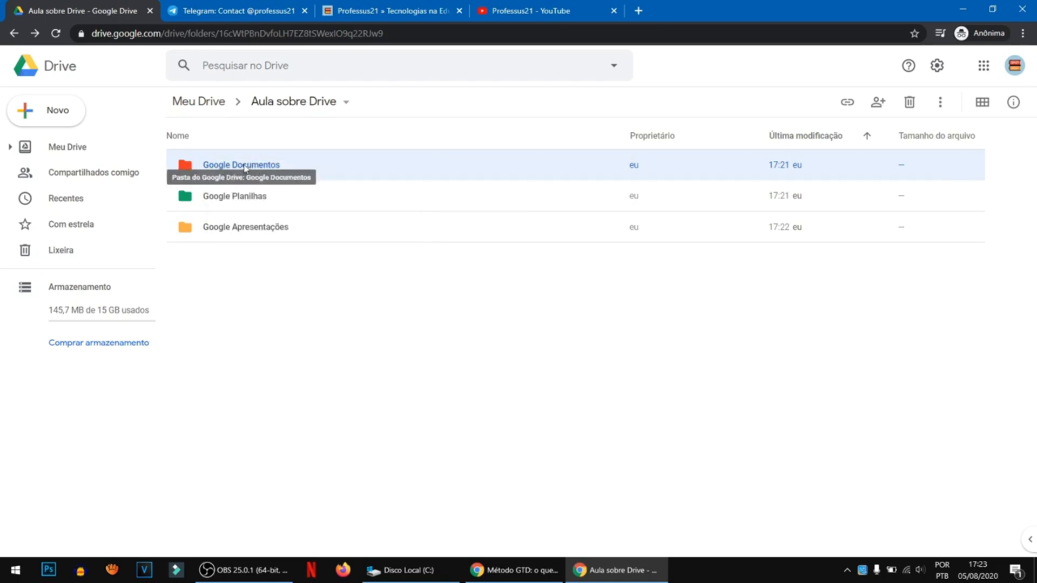
- Share the Google Documentos folder with anyone who has the link (Qualquer pessoa com o link)
{"action": "right_click", "coordinate": [189, 171]}
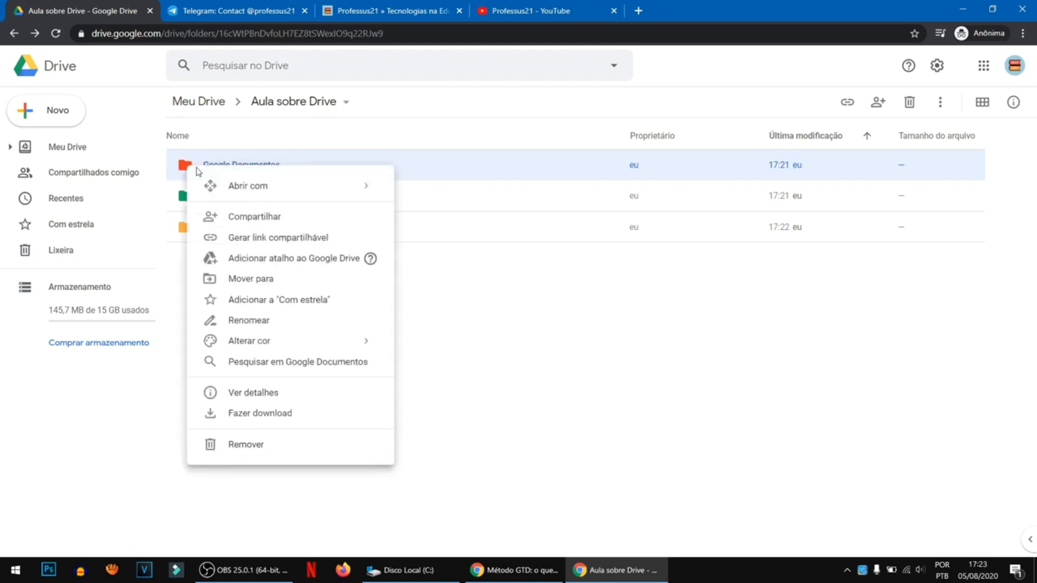
{"action": "left_click", "coordinate": [251, 219]}
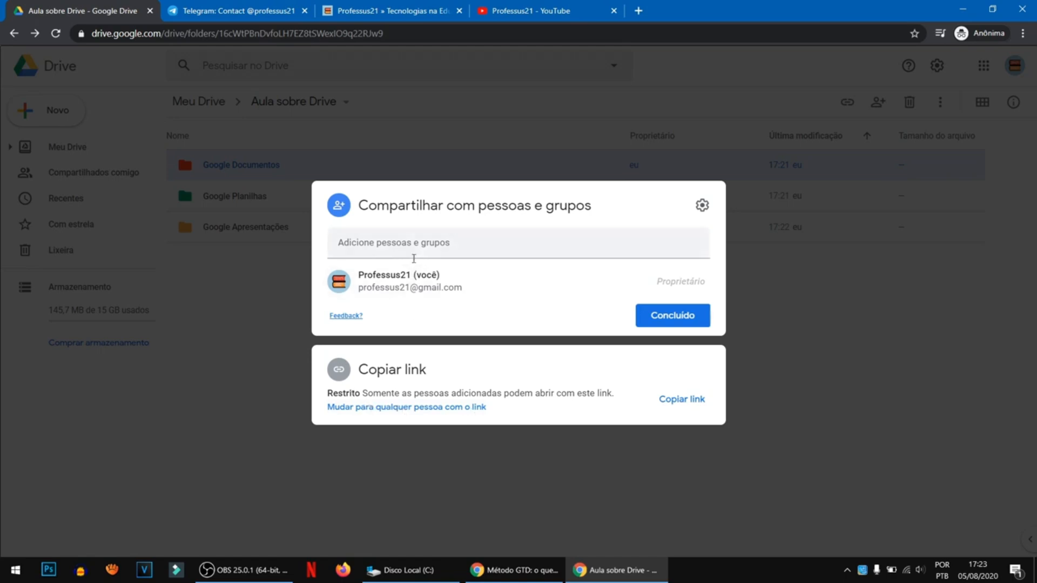
{"action": "left_click", "coordinate": [414, 413]}
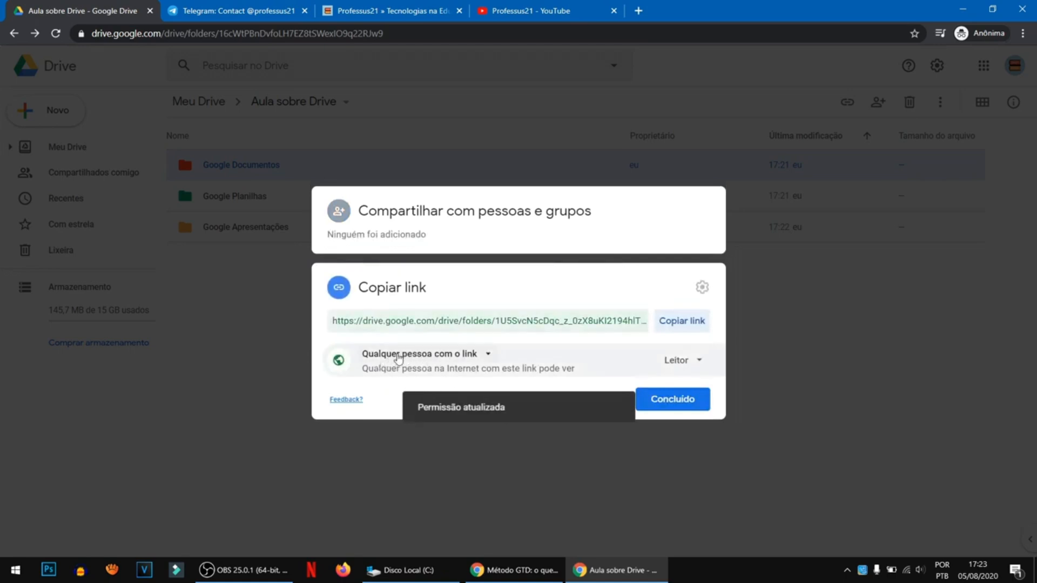
- Give anyone with the link the Editor role on the Google Documentos folder and copy its sharing link
{"action": "left_click", "coordinate": [489, 355]}
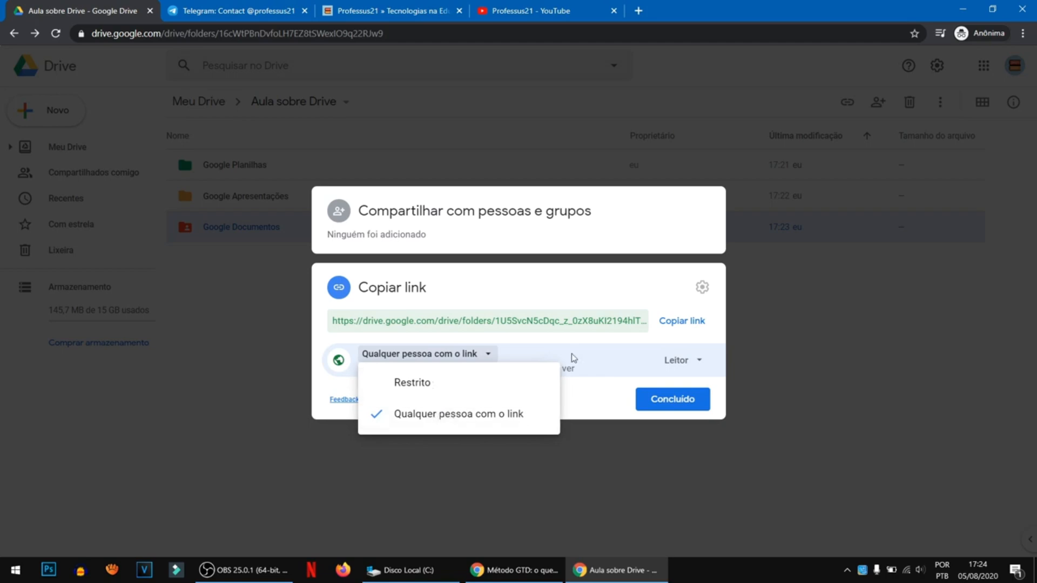
{"action": "left_click", "coordinate": [584, 342]}
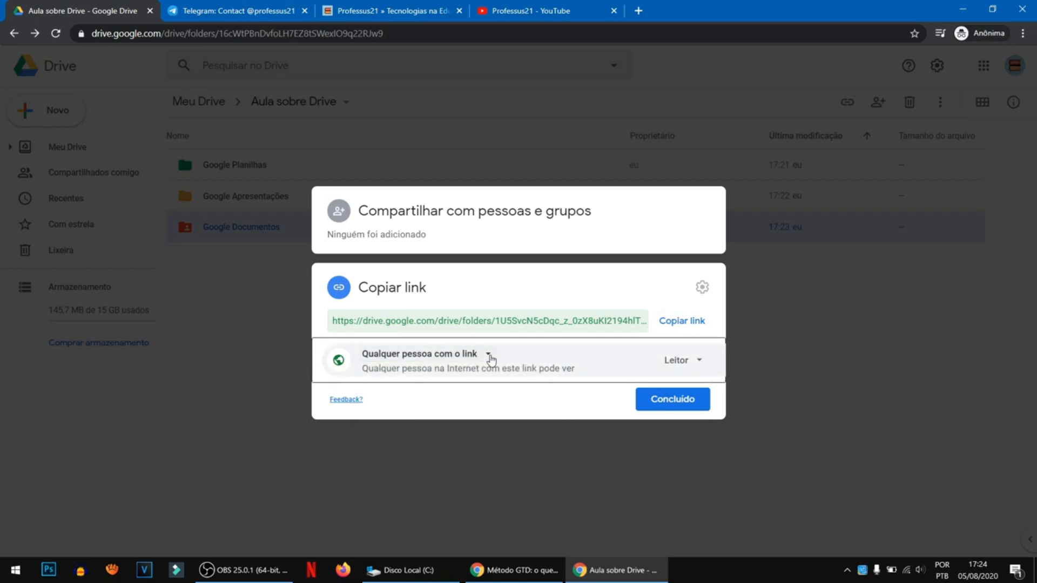
{"action": "left_click", "coordinate": [695, 364]}
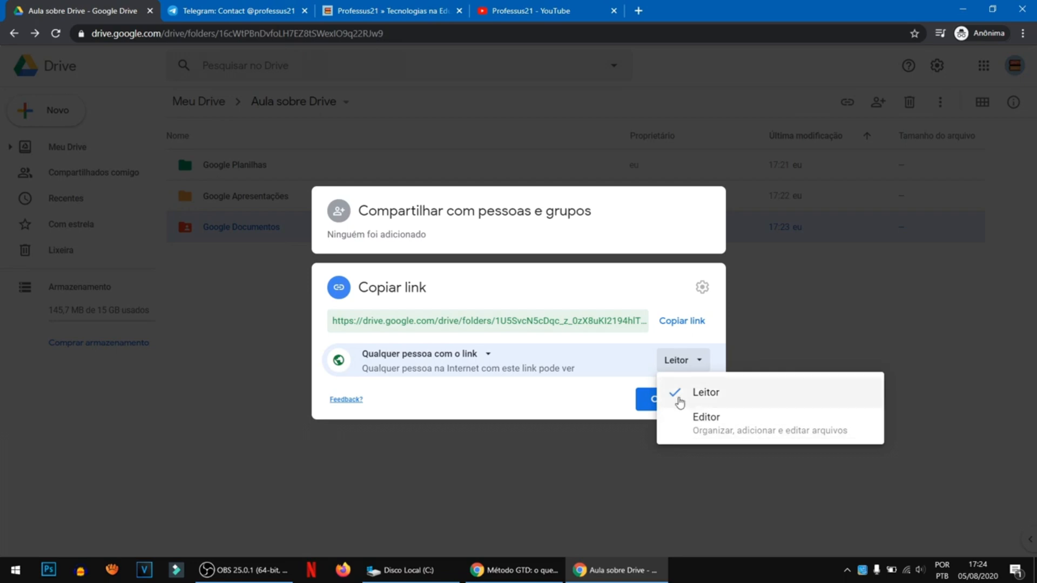
{"action": "left_click", "coordinate": [694, 425]}
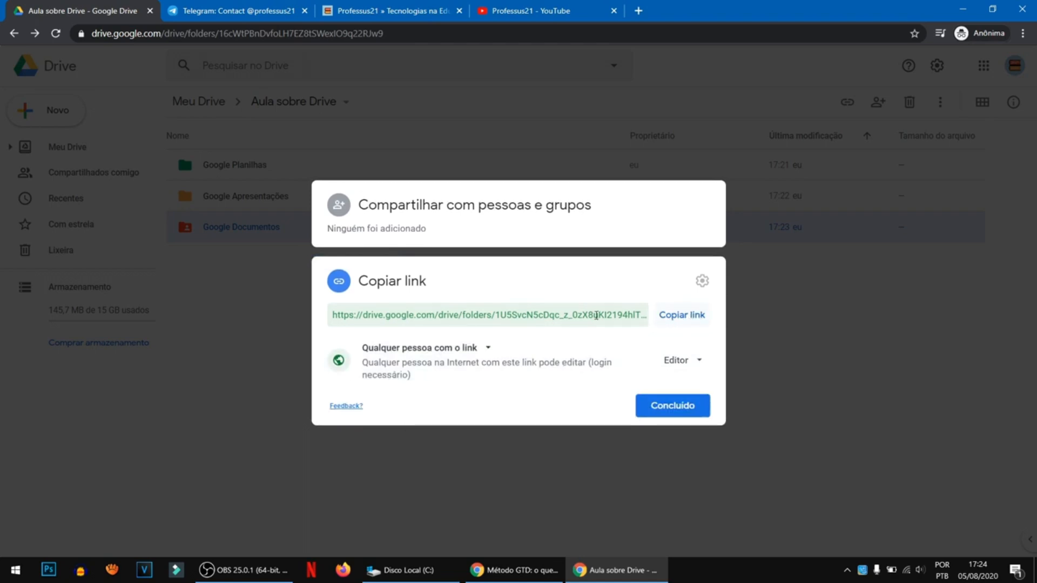
{"action": "left_click", "coordinate": [683, 317]}
{"action": "left_click", "coordinate": [672, 411]}
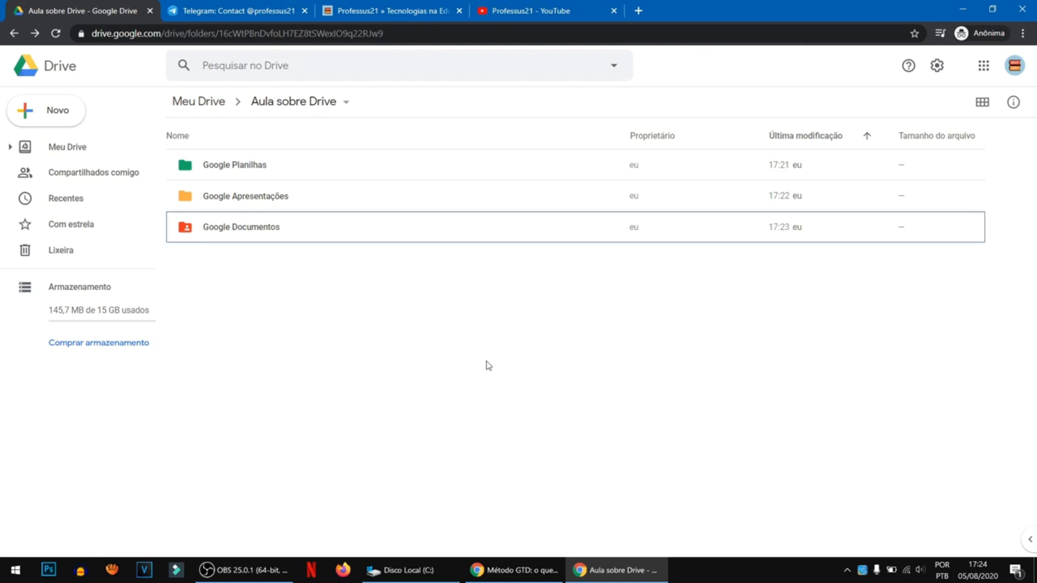
- Switch to Notepad, paste the copied folder link with enlarged text to view it, and close without saving
{"action": "key", "text": "super+r"}
{"action": "type", "text": "notepad"}
{"action": "key", "text": "Return"}
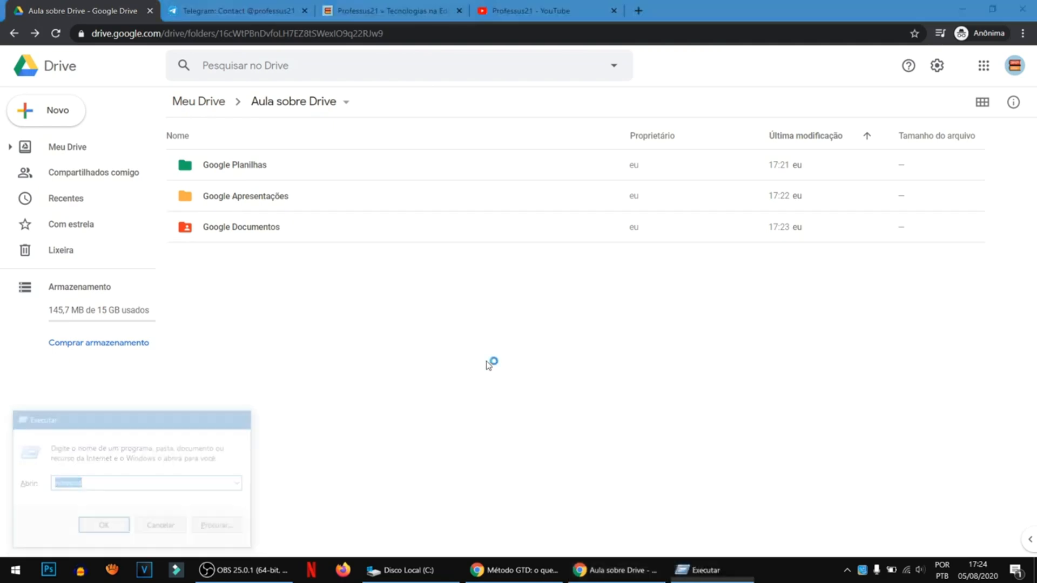
{"action": "left_click_drag", "start_coordinate": [798, 146], "coordinate": [444, 145]}
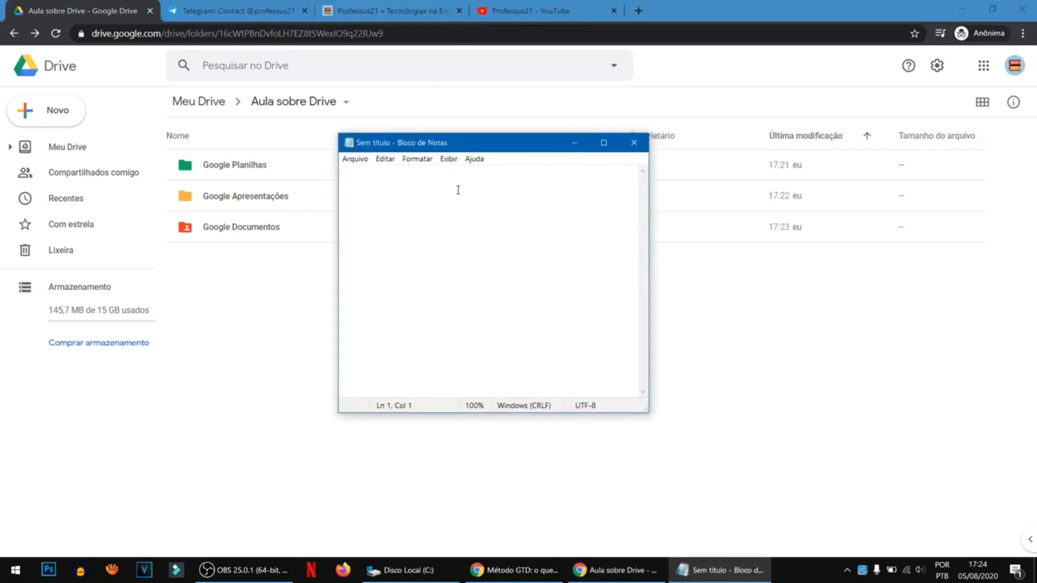
{"action": "scroll", "coordinate": [524, 266], "scroll_direction": "up", "scroll_amount": 11}
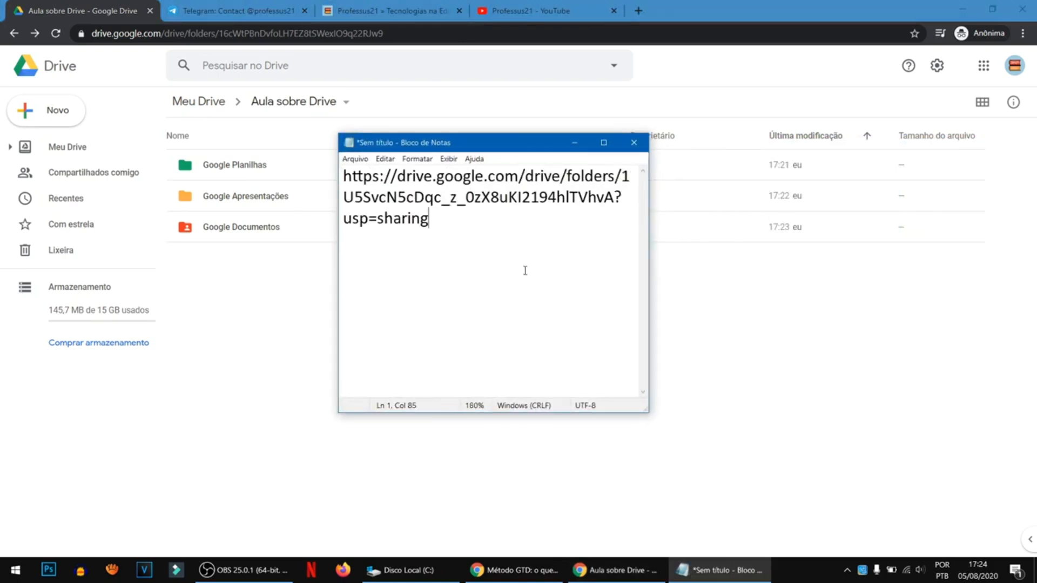
{"action": "scroll", "coordinate": [524, 270], "scroll_direction": "up", "scroll_amount": 1}
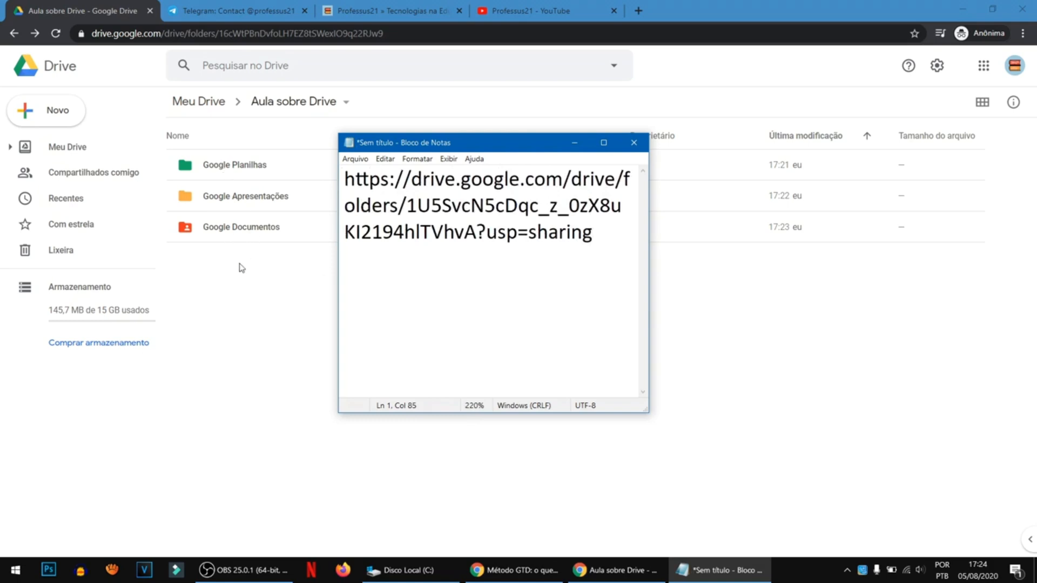
{"action": "left_click", "coordinate": [634, 142]}
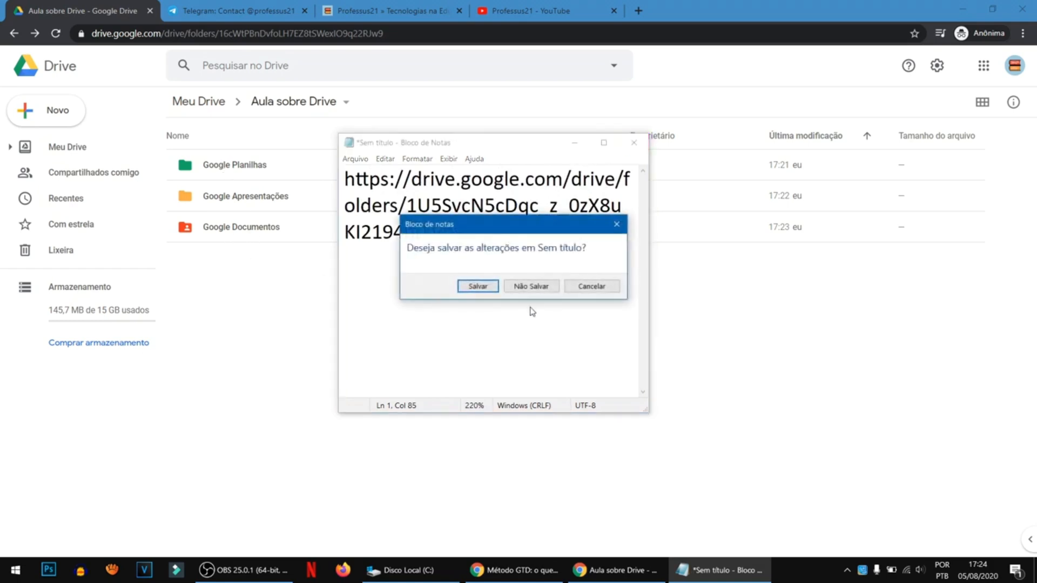
{"action": "left_click", "coordinate": [531, 287]}
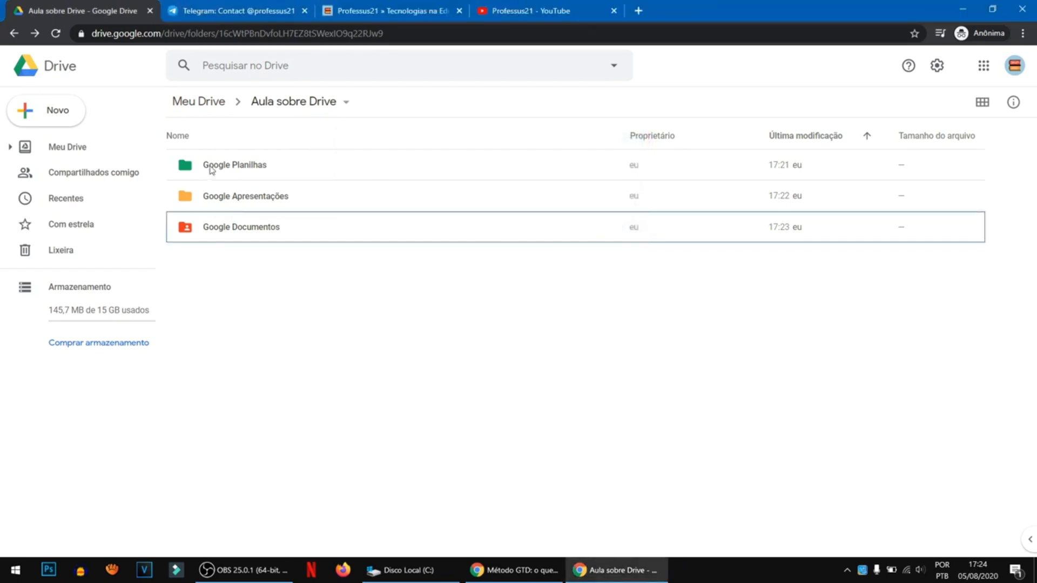
- Change the link access of the shared Google Documentos folder to Restrito and finish sharing
{"action": "right_click", "coordinate": [247, 226]}
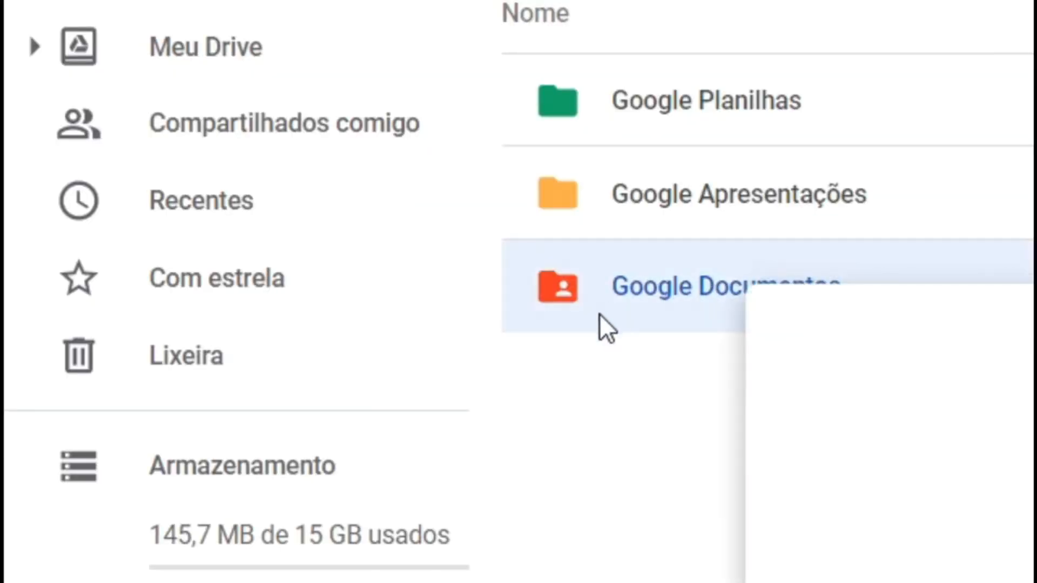
{"action": "left_click", "coordinate": [600, 313]}
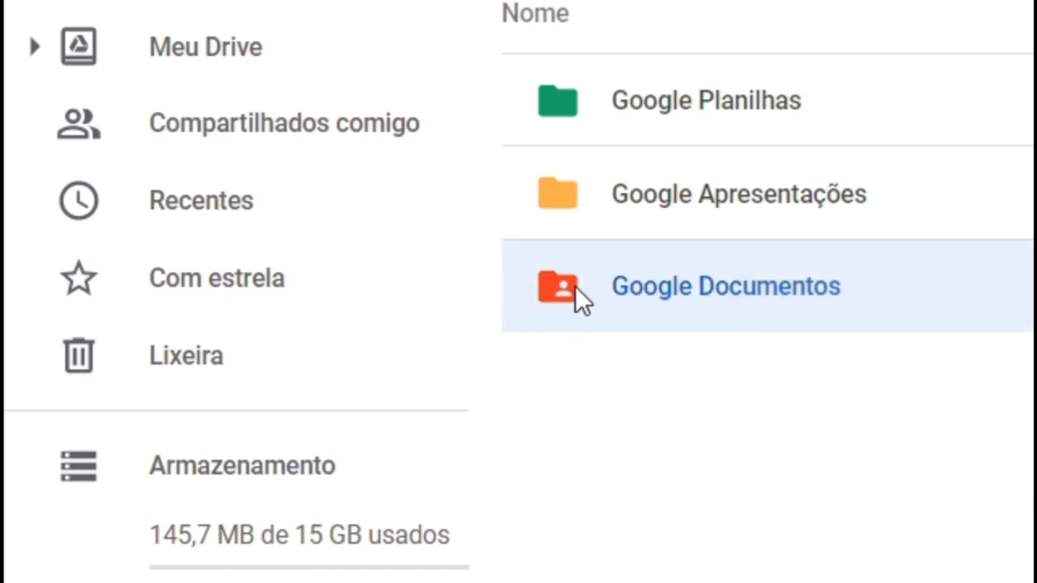
{"action": "right_click", "coordinate": [628, 281]}
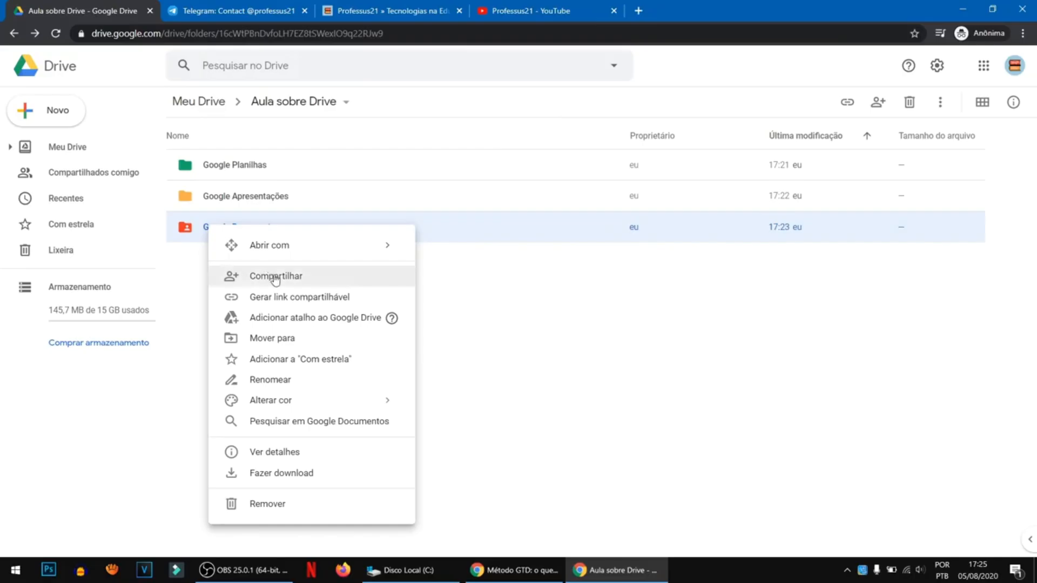
{"action": "left_click", "coordinate": [276, 276]}
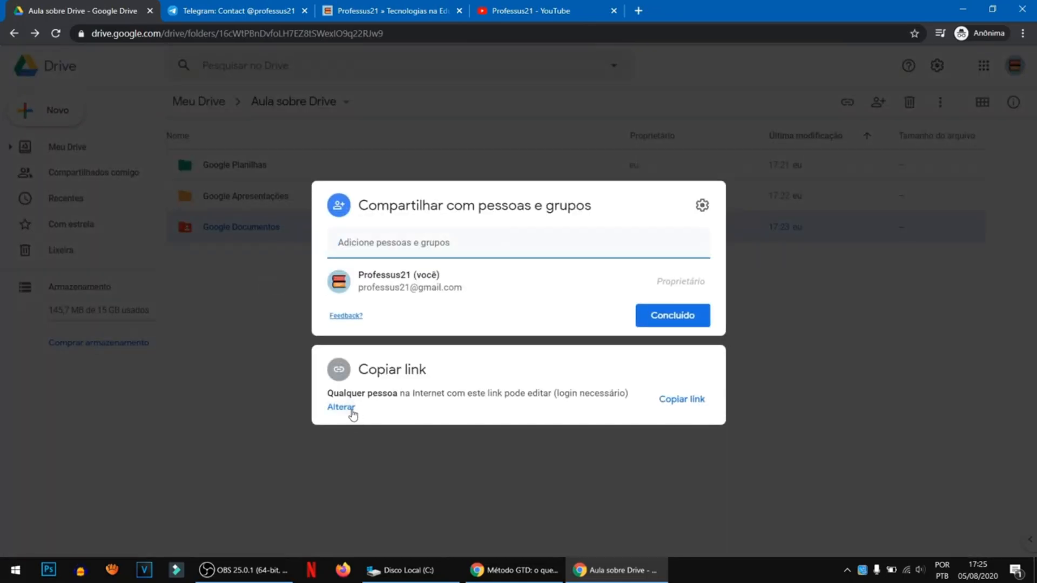
{"action": "left_click", "coordinate": [351, 410]}
{"action": "left_click", "coordinate": [446, 351]}
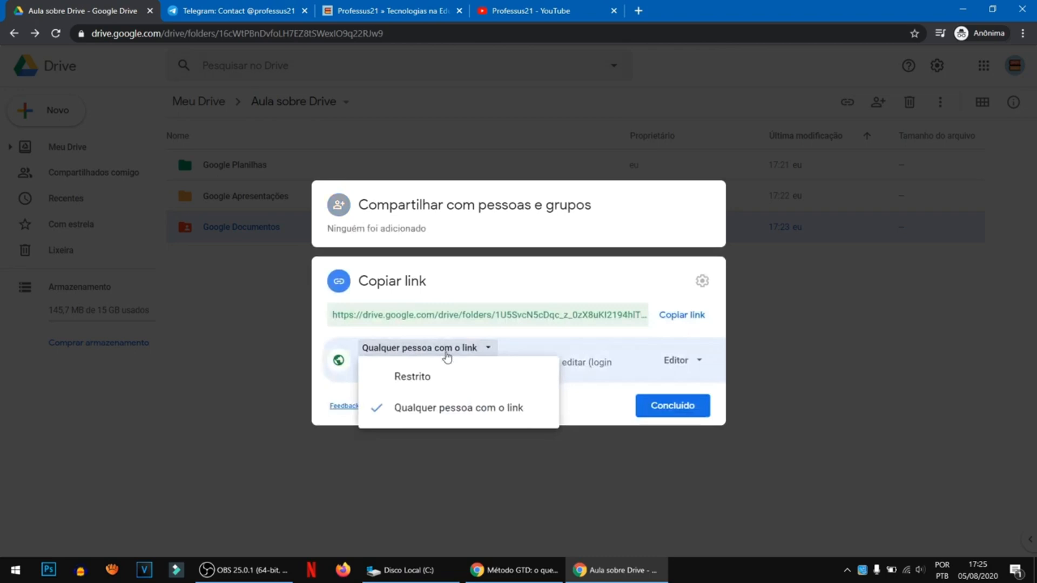
{"action": "left_click", "coordinate": [417, 377]}
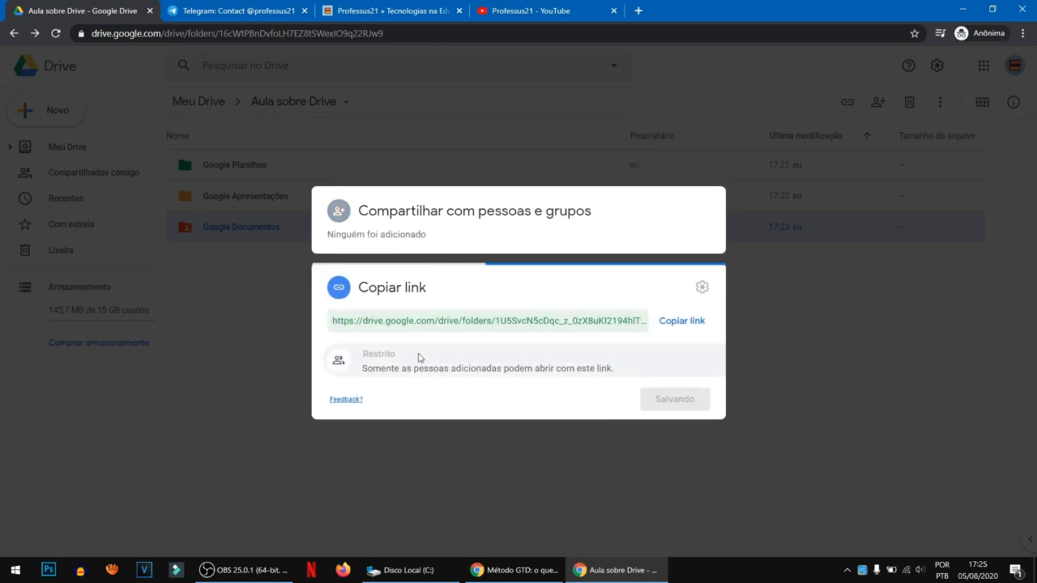
{"action": "left_click", "coordinate": [660, 399]}
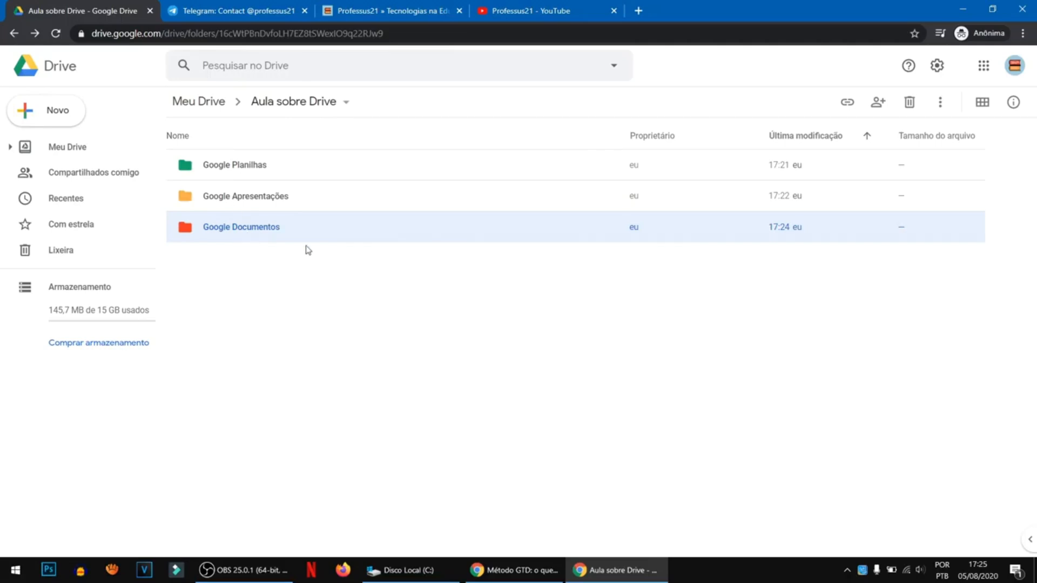
- Move the Google Documentos folder into Google Apresentações and open the destination folder
{"action": "right_click", "coordinate": [223, 228]}
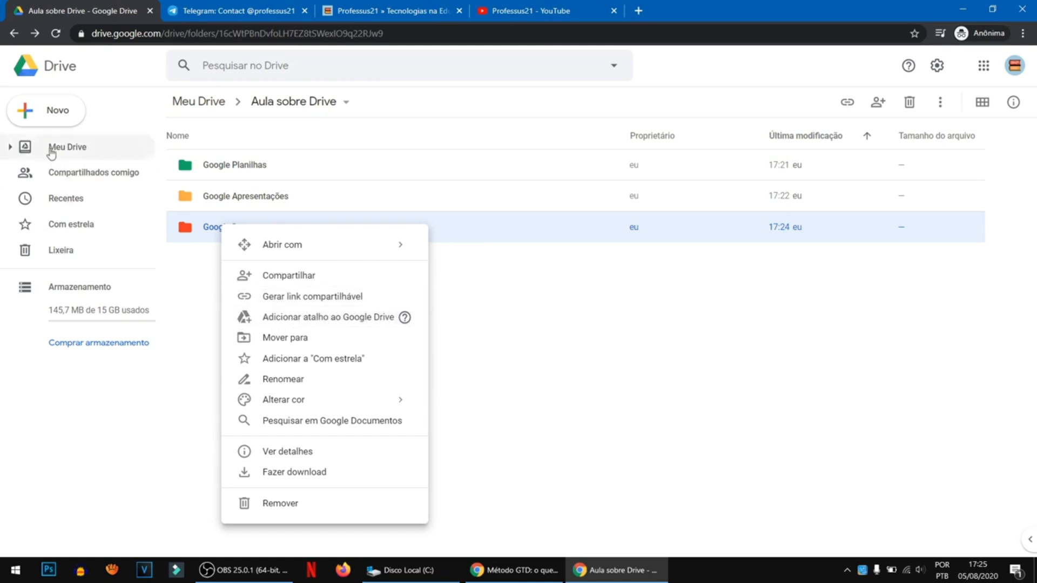
{"action": "left_click", "coordinate": [303, 343]}
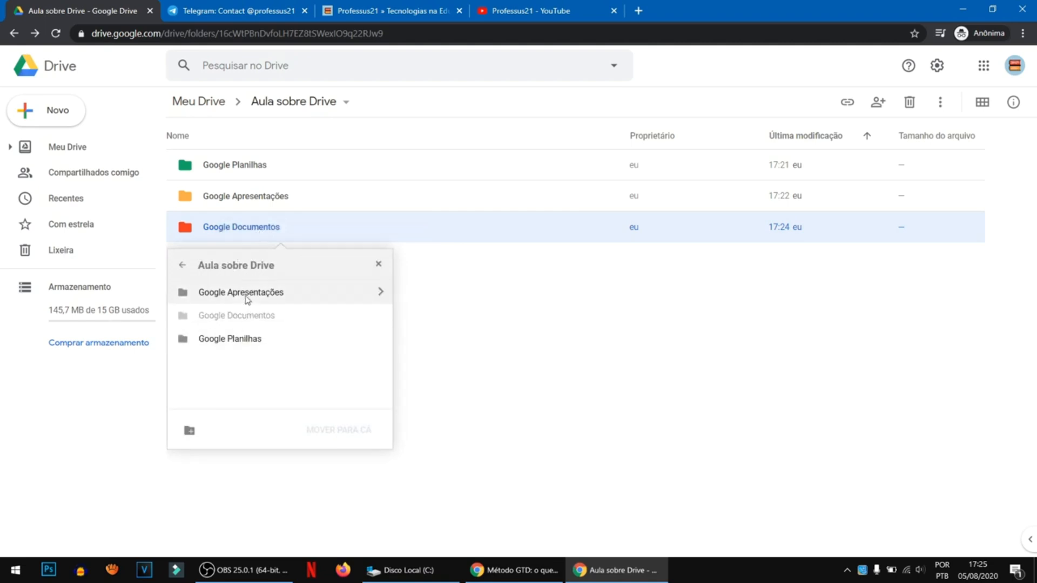
{"action": "left_click", "coordinate": [277, 296]}
{"action": "left_click", "coordinate": [359, 431]}
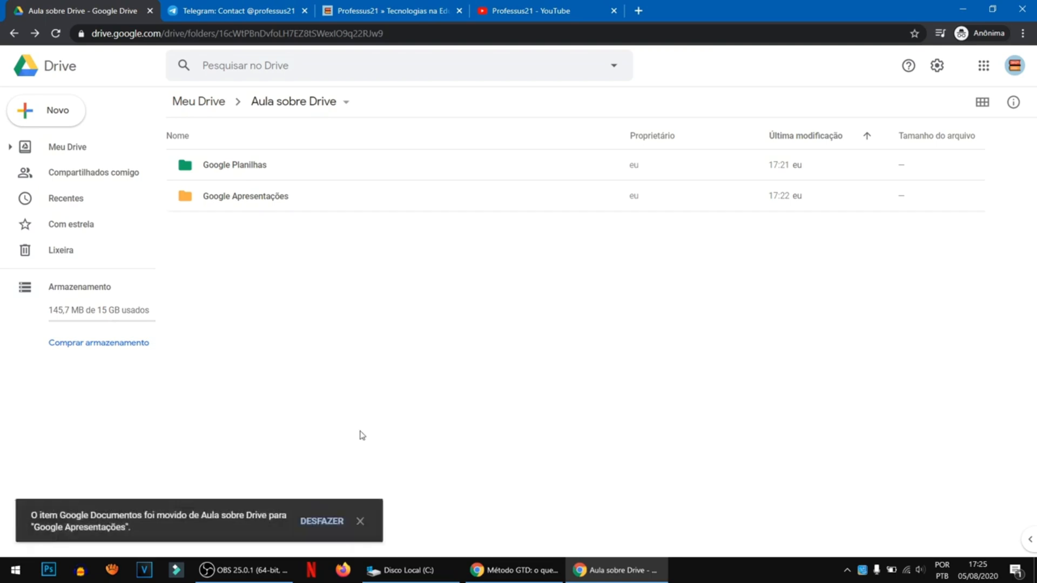
{"action": "double_click", "coordinate": [252, 202]}
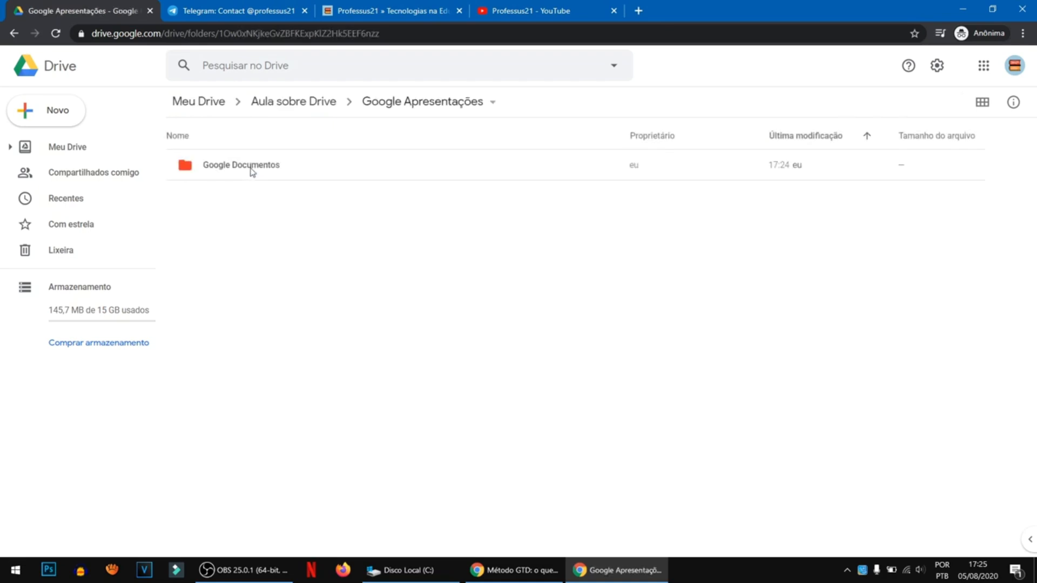
- Move the Google Documentos folder from Google Apresentações back to Aula sobre Drive and return to that parent folder
{"action": "left_click", "coordinate": [250, 171]}
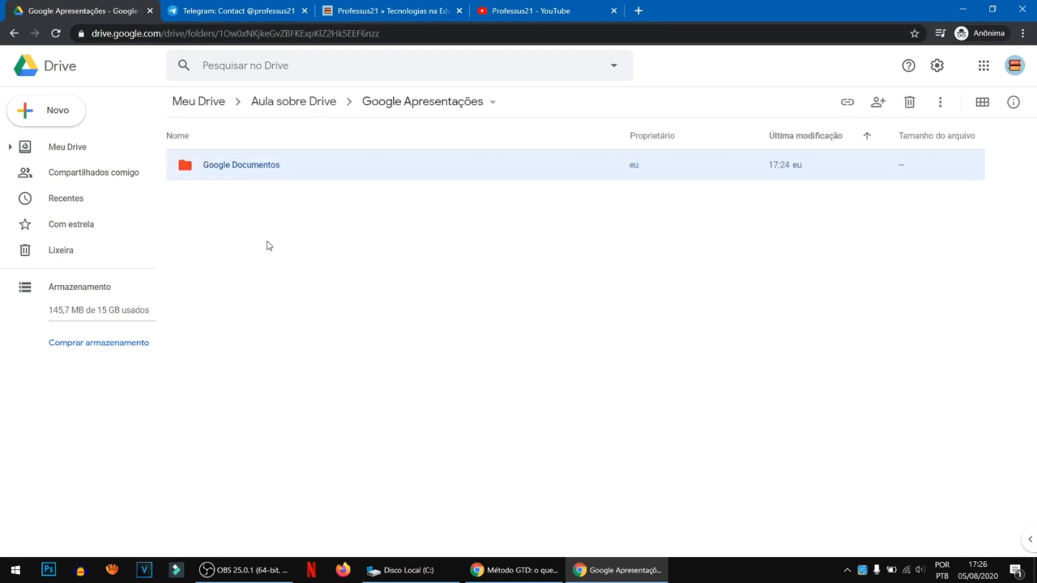
{"action": "right_click", "coordinate": [249, 167]}
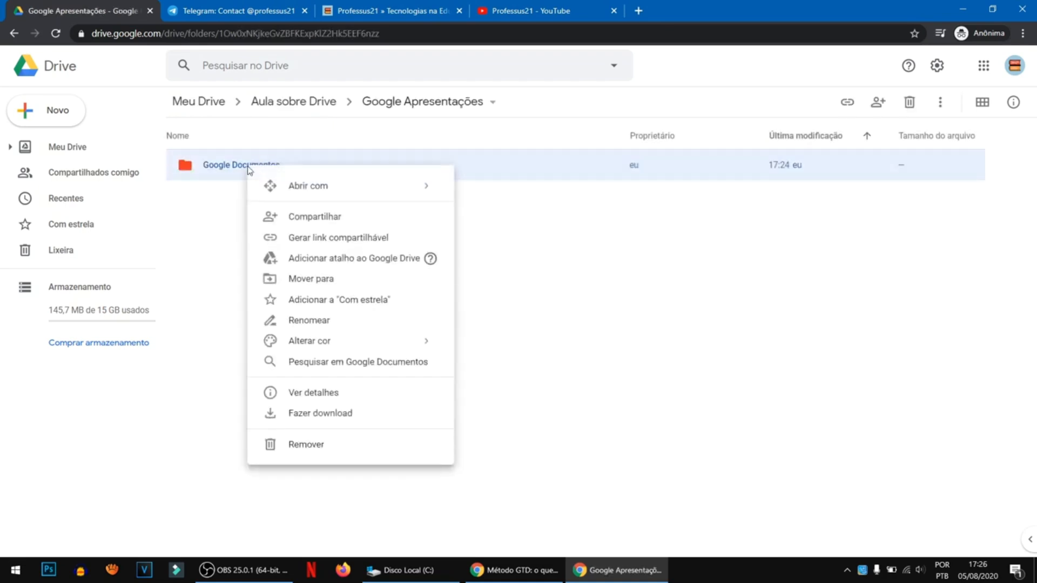
{"action": "left_click", "coordinate": [318, 281]}
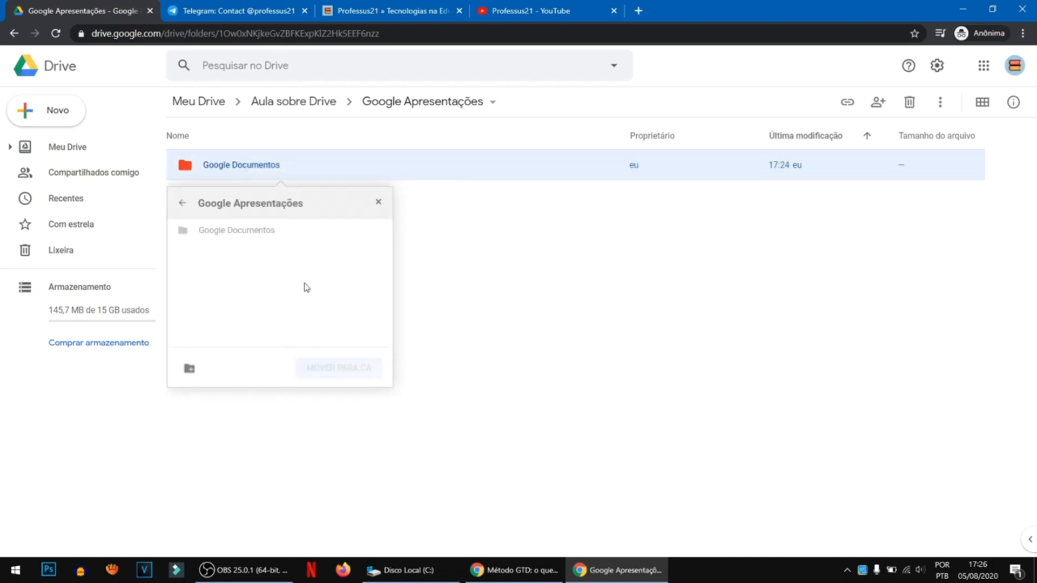
{"action": "left_click", "coordinate": [182, 203]}
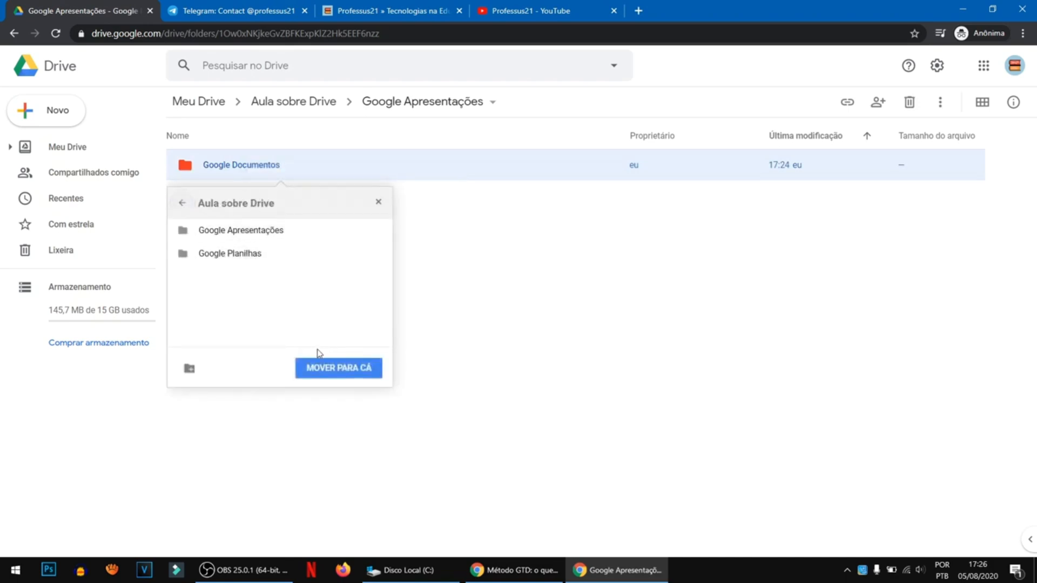
{"action": "left_click", "coordinate": [352, 372]}
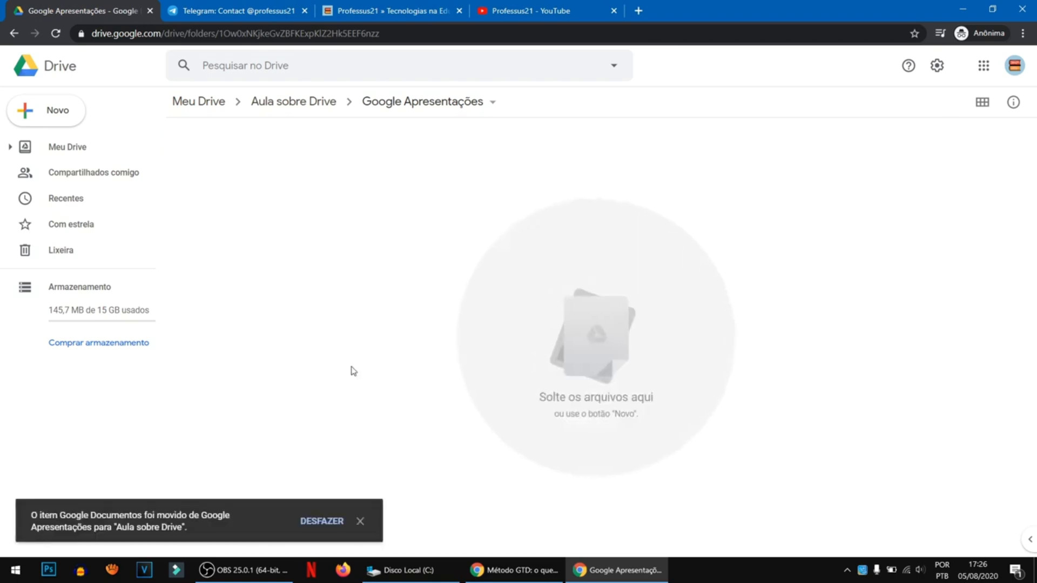
{"action": "left_click", "coordinate": [324, 104]}
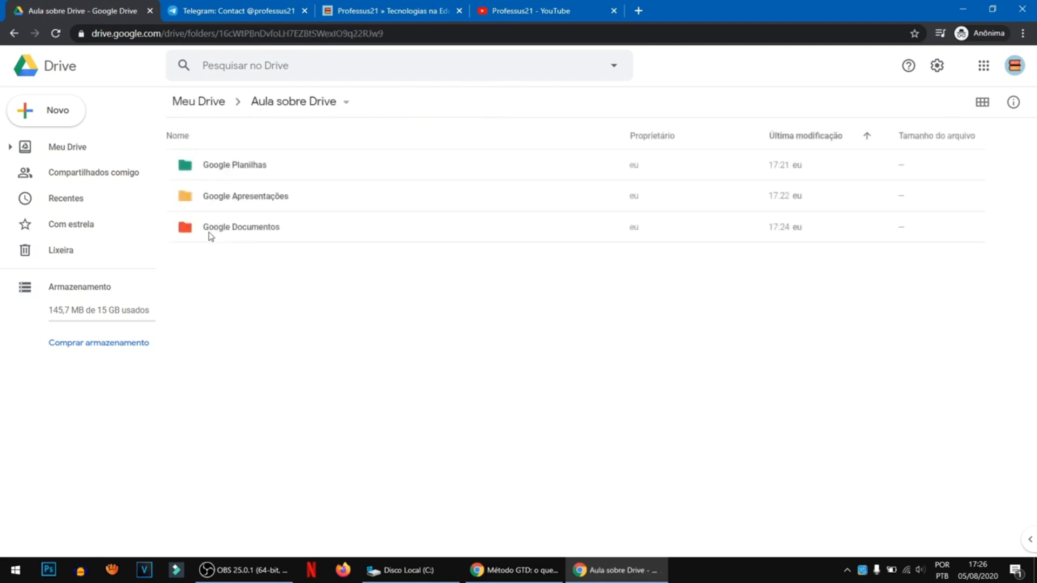
- Add the Google Documentos folder to "Com estrela" and view the list of starred items
{"action": "left_click", "coordinate": [259, 228]}
{"action": "right_click", "coordinate": [260, 231]}
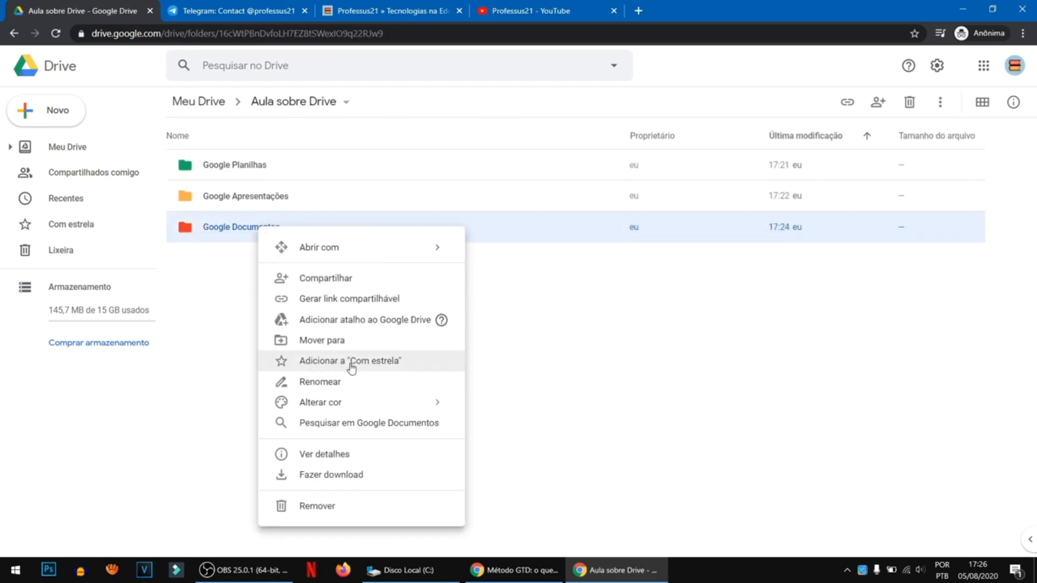
{"action": "left_click", "coordinate": [285, 367]}
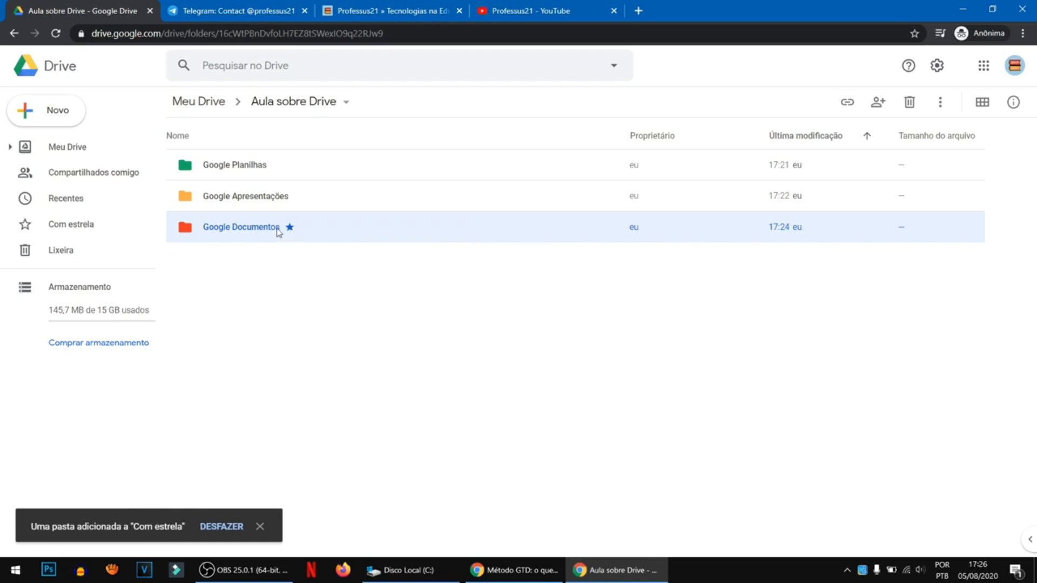
{"action": "left_click", "coordinate": [73, 230]}
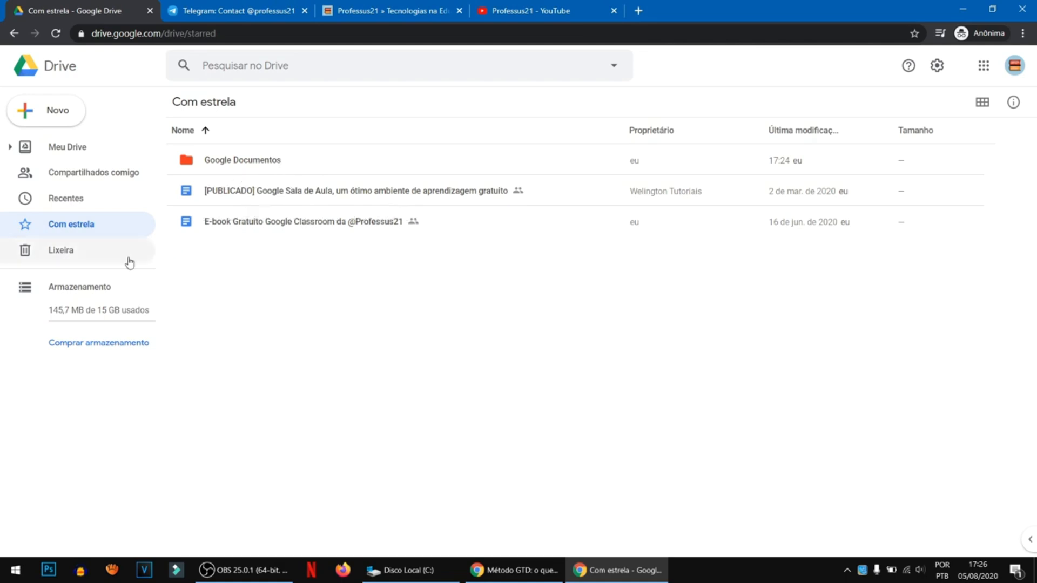
- Return to the Aula sobre Drive folder and remove Google Documentos from "Com estrela"
{"action": "key", "text": "alt+Left"}
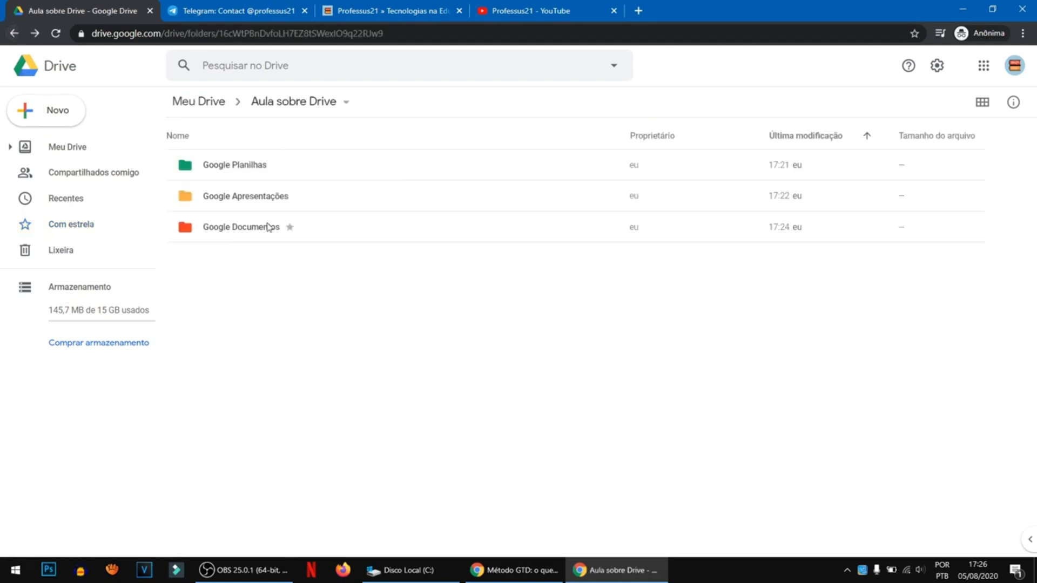
{"action": "right_click", "coordinate": [269, 227]}
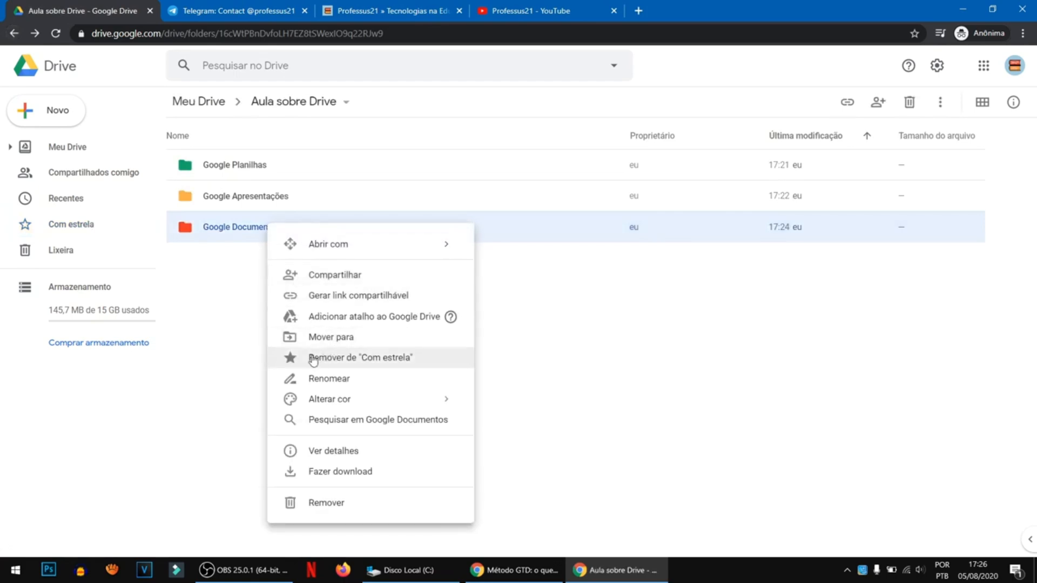
{"action": "left_click", "coordinate": [312, 357]}
{"action": "right_click", "coordinate": [250, 231]}
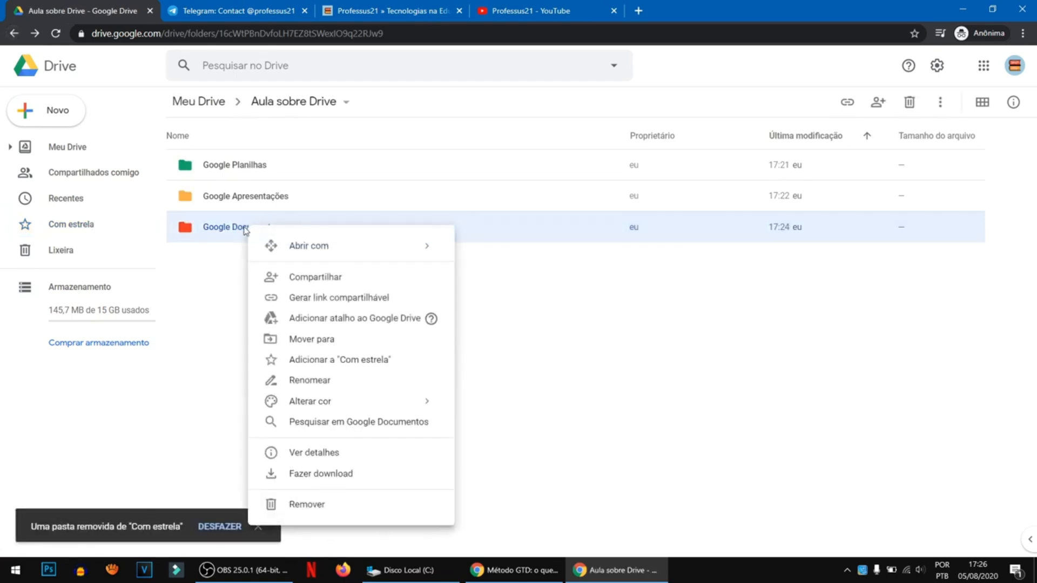
{"action": "left_click", "coordinate": [306, 381]}
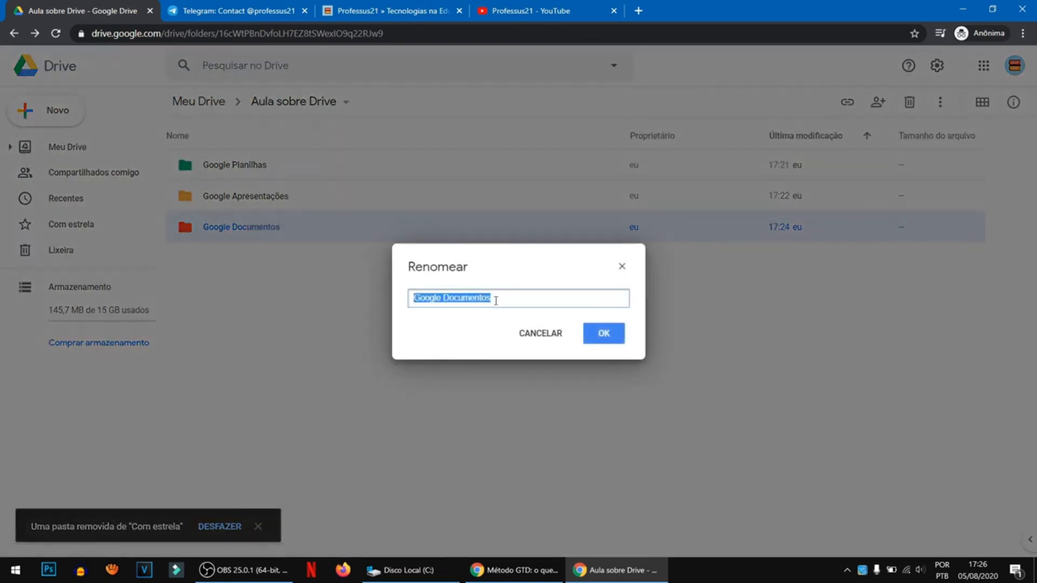
{"action": "left_click", "coordinate": [557, 333]}
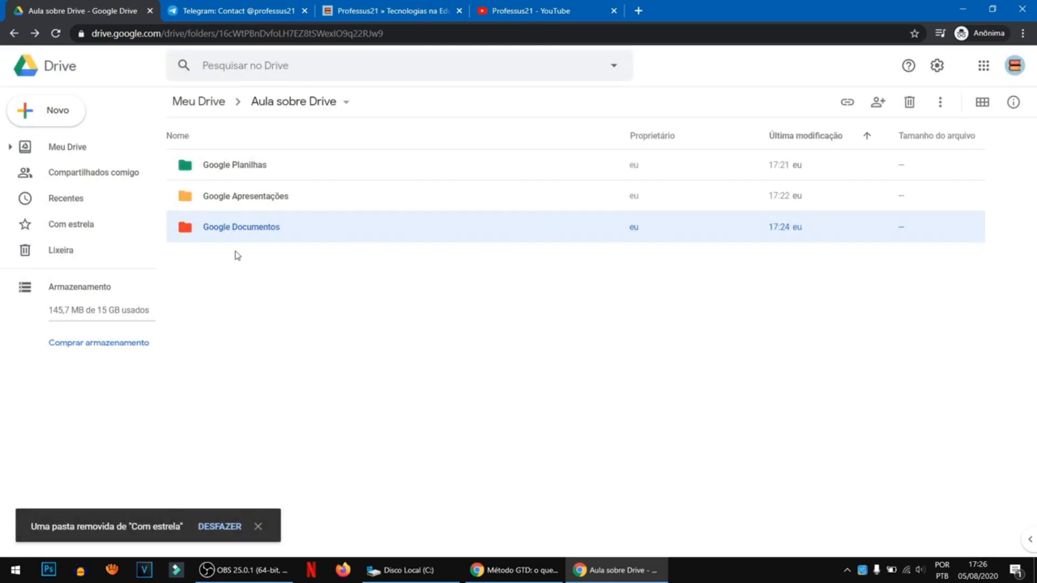
- Start a search limited to the Google Documentos folder, then clear that folder from the search scope
{"action": "right_click", "coordinate": [239, 229]}
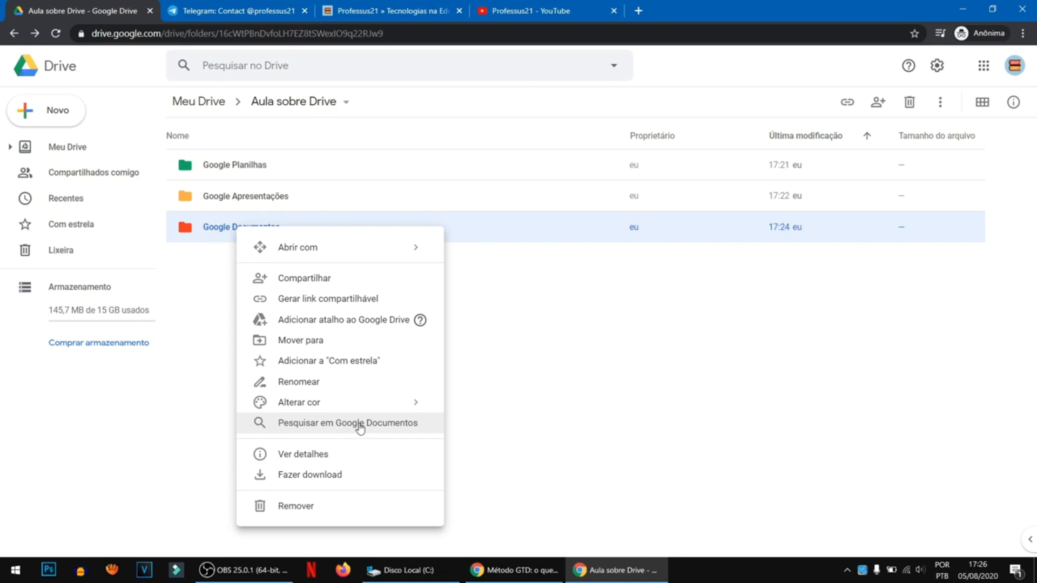
{"action": "left_click", "coordinate": [329, 423]}
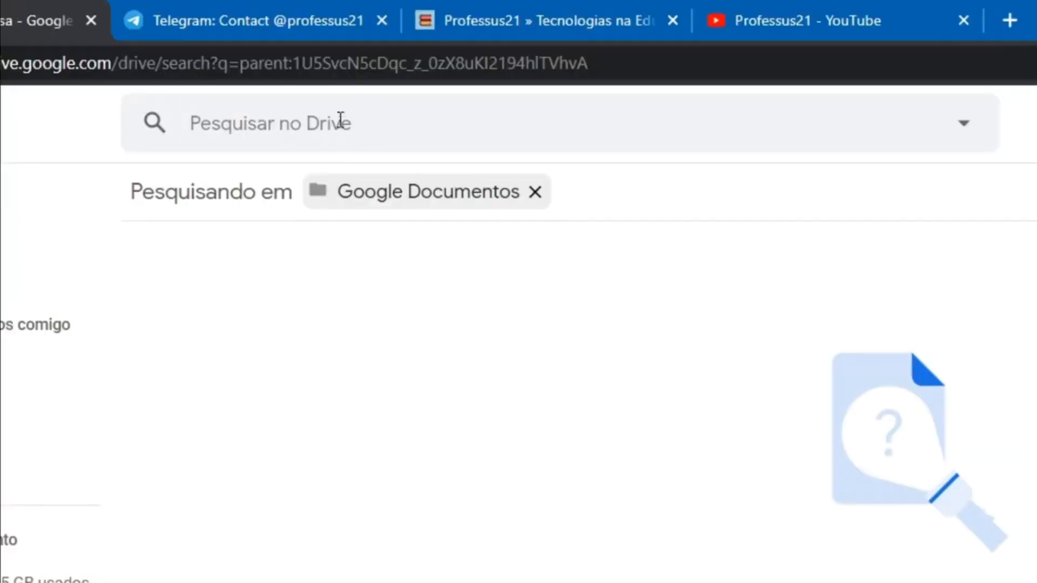
{"action": "left_click", "coordinate": [340, 118]}
{"action": "left_click", "coordinate": [512, 244]}
{"action": "left_click", "coordinate": [536, 192]}
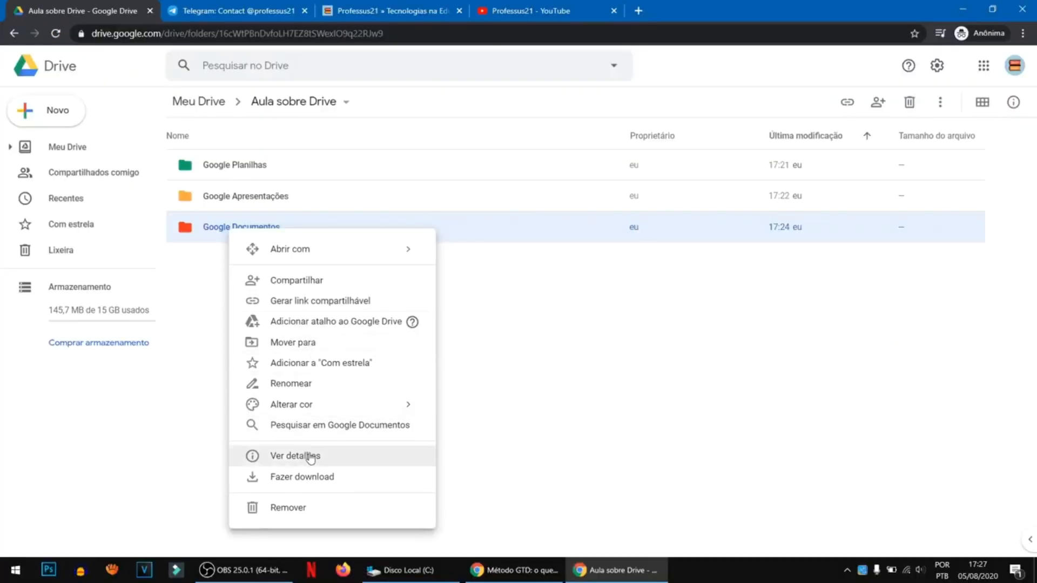
- View the details and activity history of the Google Documentos folder, then close its information pane
{"action": "left_click", "coordinate": [308, 457]}
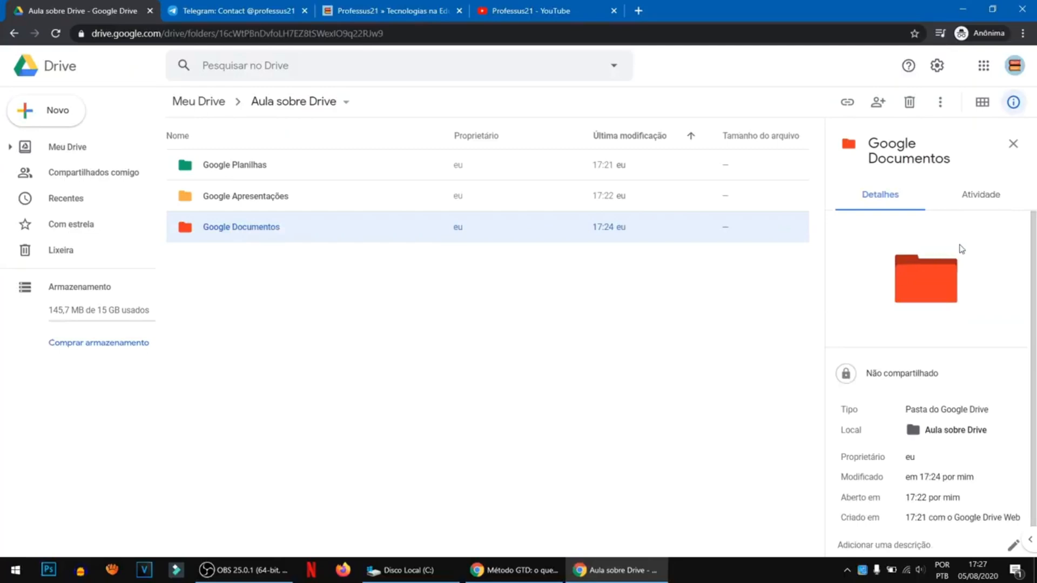
{"action": "scroll", "coordinate": [923, 427], "scroll_direction": "down", "scroll_amount": 1}
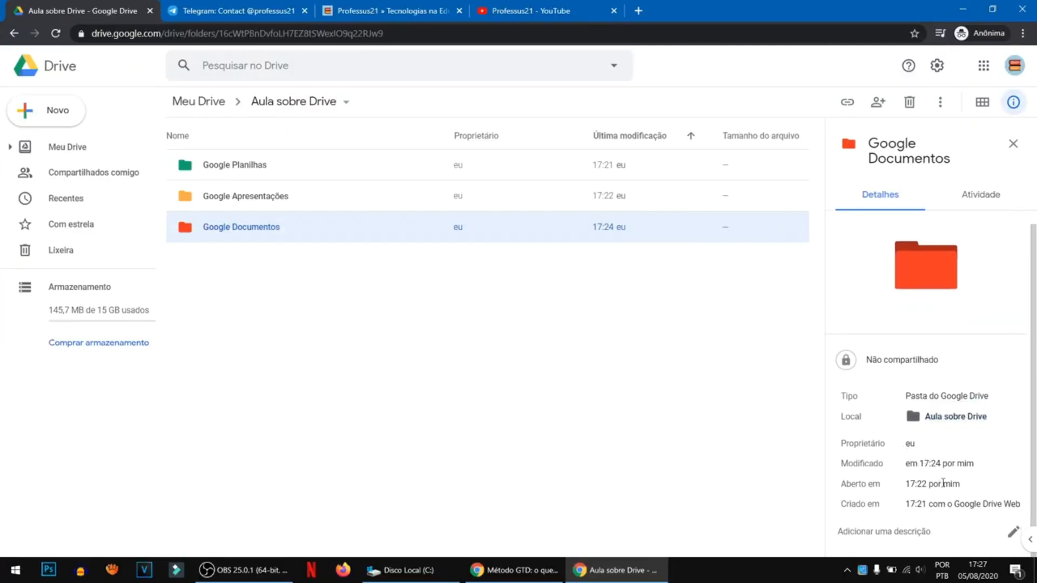
{"action": "left_click", "coordinate": [978, 195]}
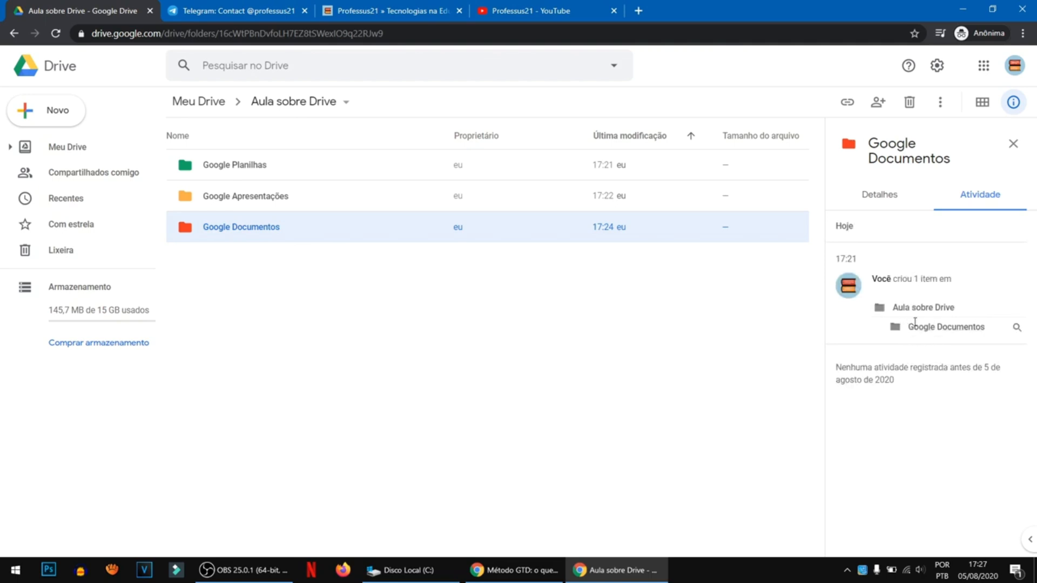
{"action": "left_click", "coordinate": [1009, 150]}
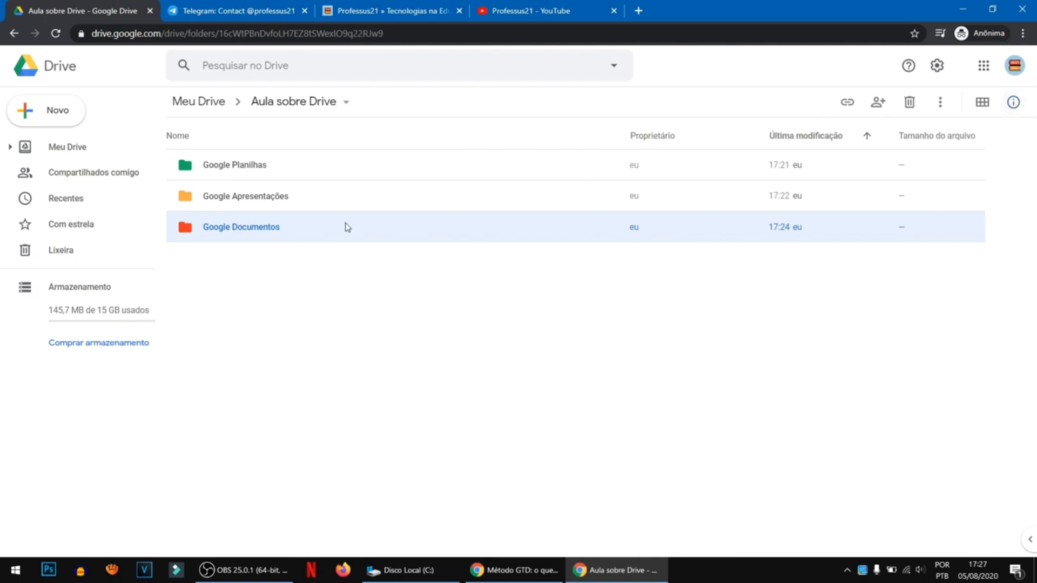
- Sort the folders inside Aula sobre Drive by name
{"action": "right_click", "coordinate": [258, 228]}
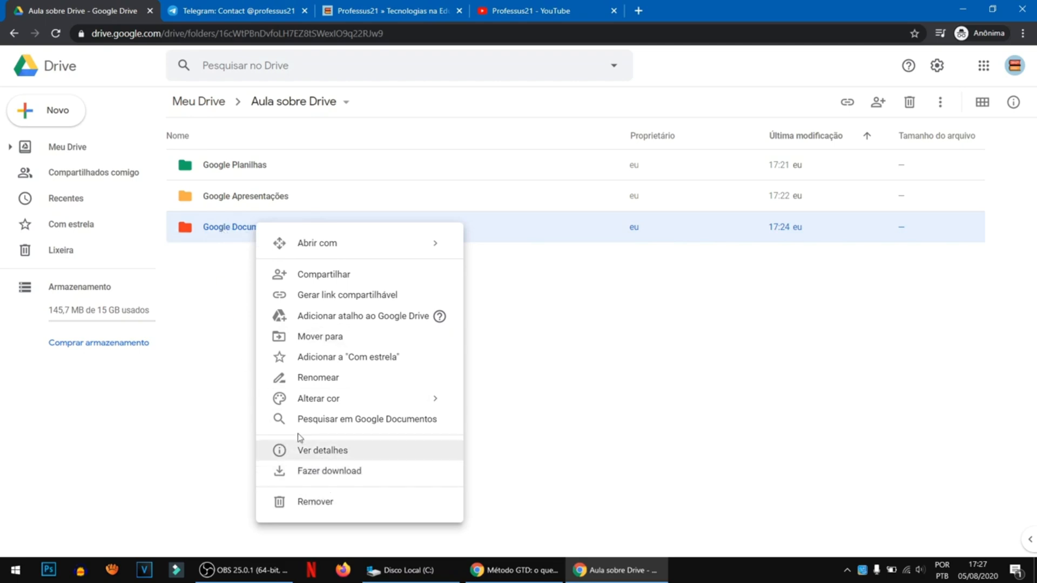
{"action": "left_click", "coordinate": [583, 312]}
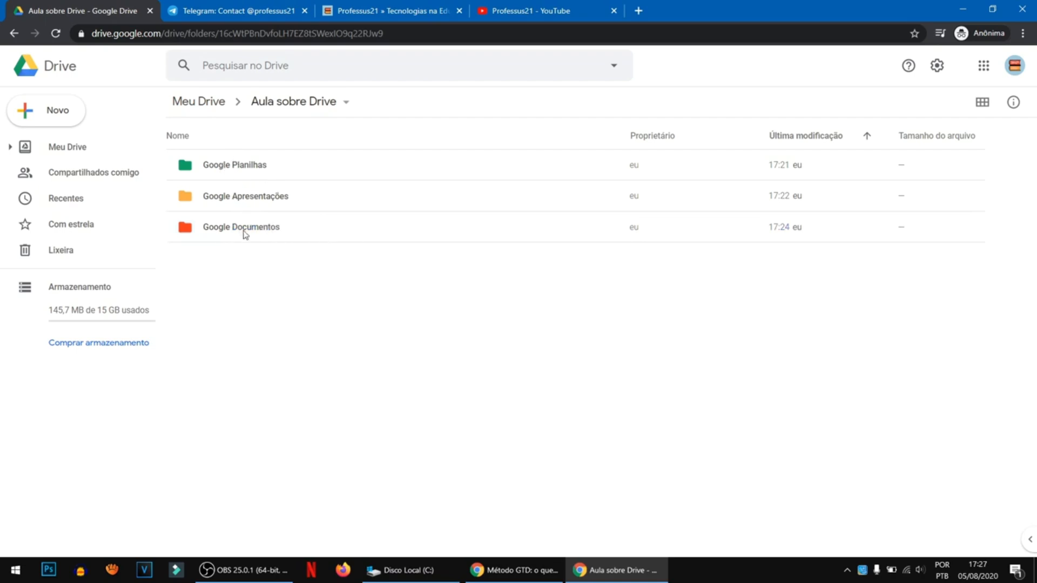
{"action": "left_click", "coordinate": [181, 138]}
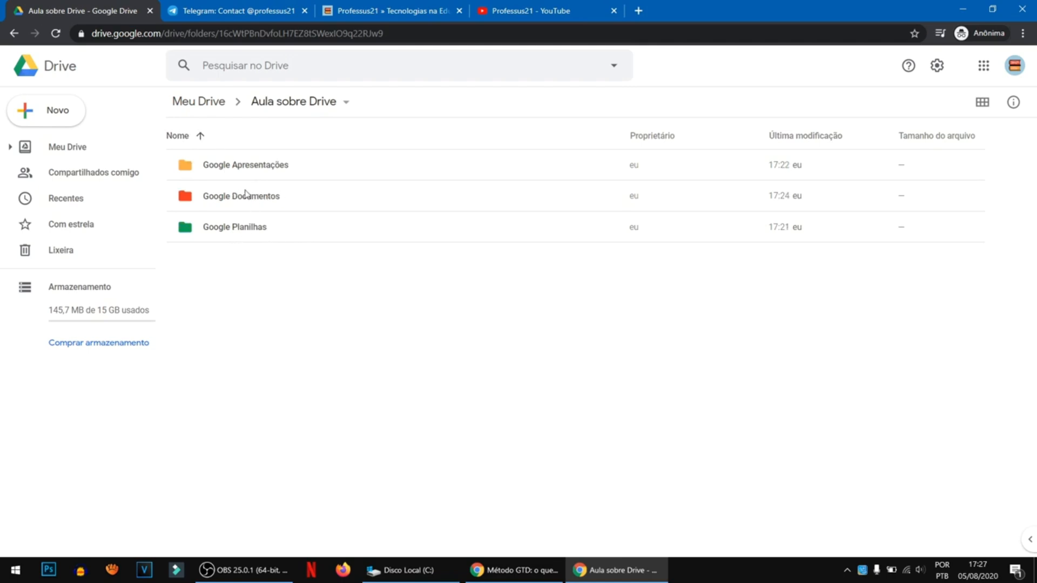
- In the Google Apresentações folder, create a Google Slides presentation named "Teste" and close it to return to the folder
{"action": "left_click", "coordinate": [247, 172]}
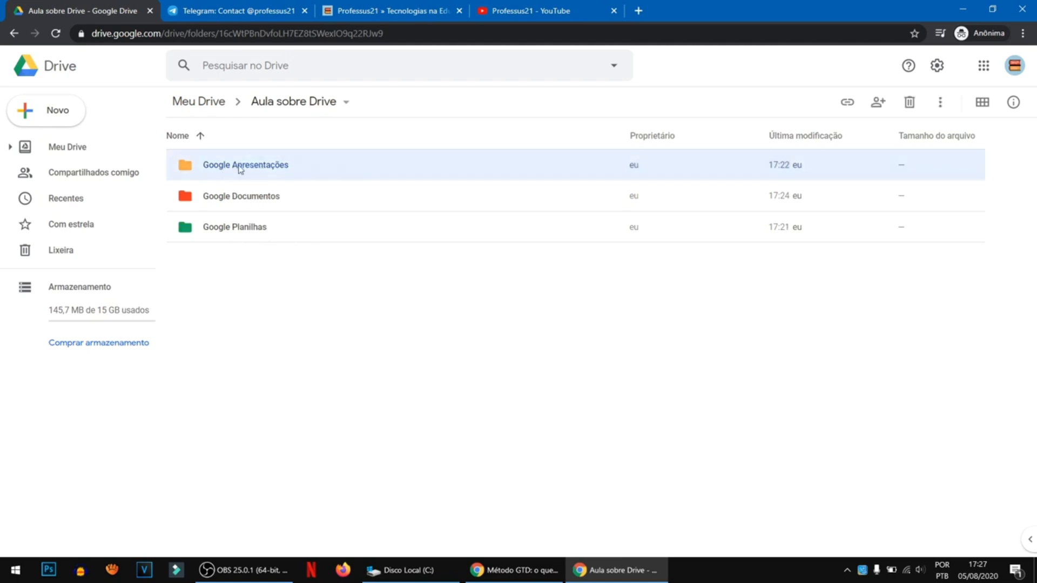
{"action": "double_click", "coordinate": [243, 170]}
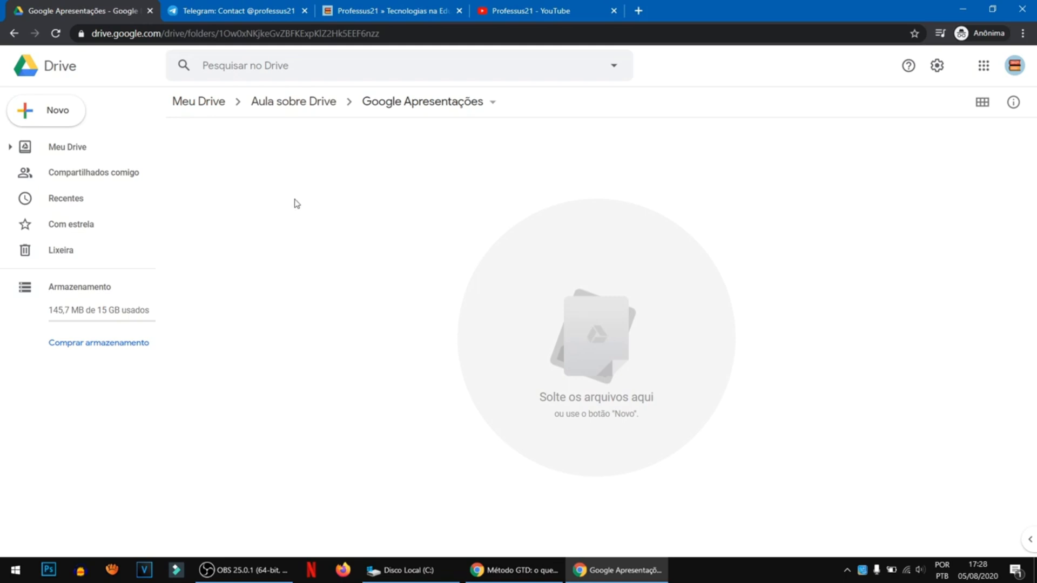
{"action": "left_click", "coordinate": [53, 115]}
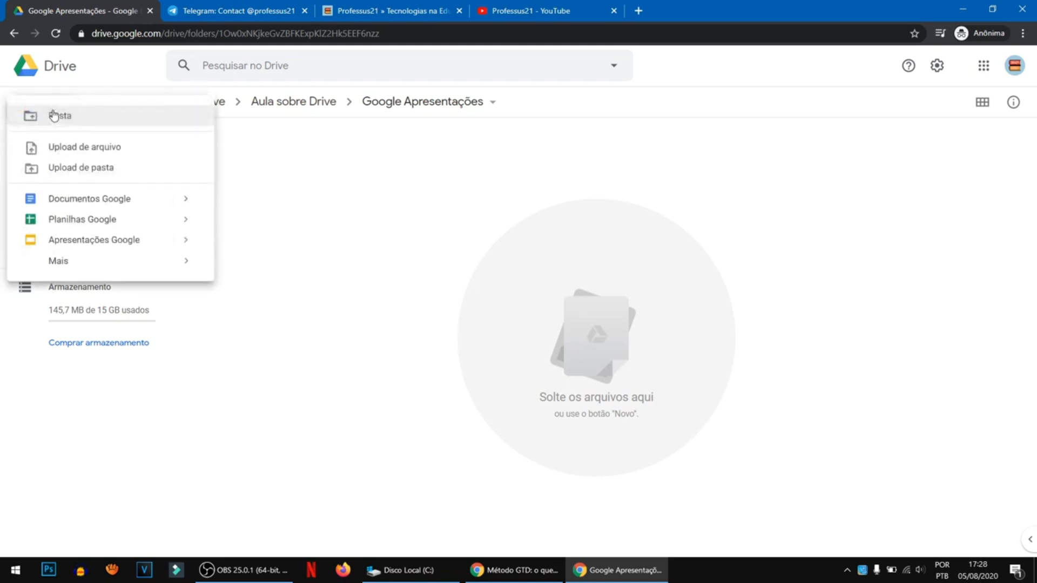
{"action": "left_click", "coordinate": [129, 241]}
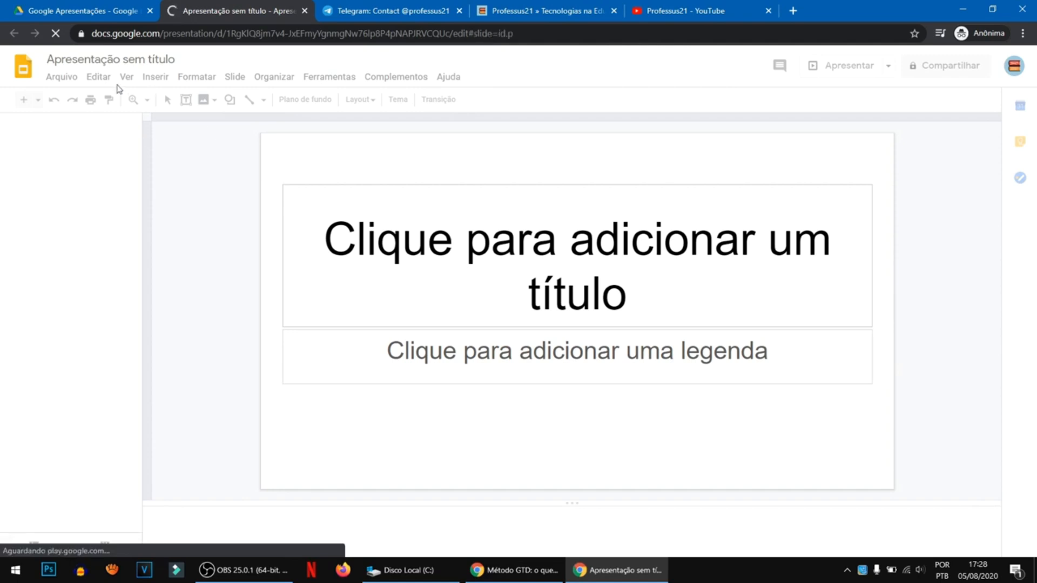
{"action": "left_click", "coordinate": [157, 59]}
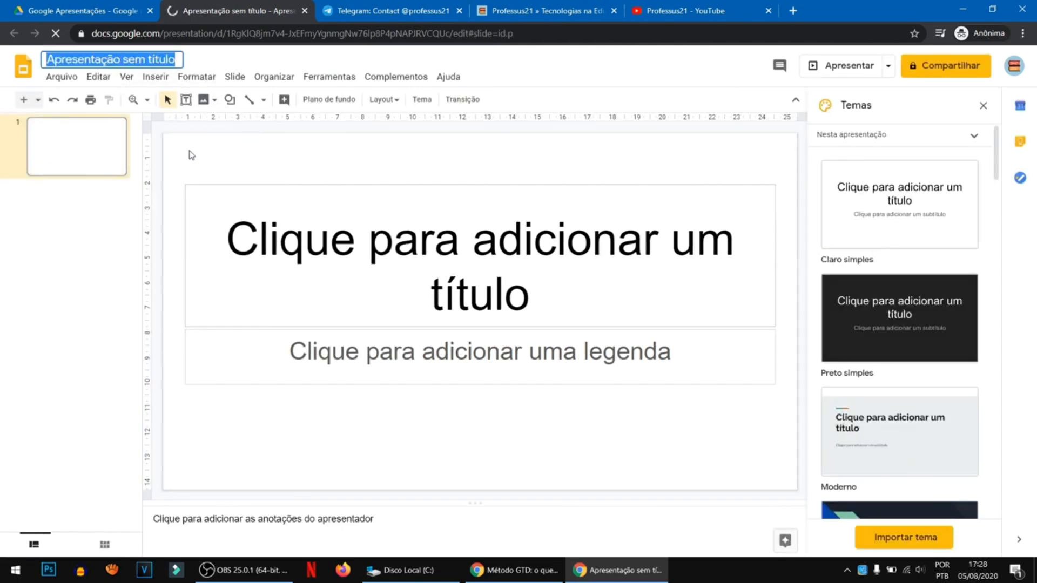
{"action": "type", "text": "Teste"}
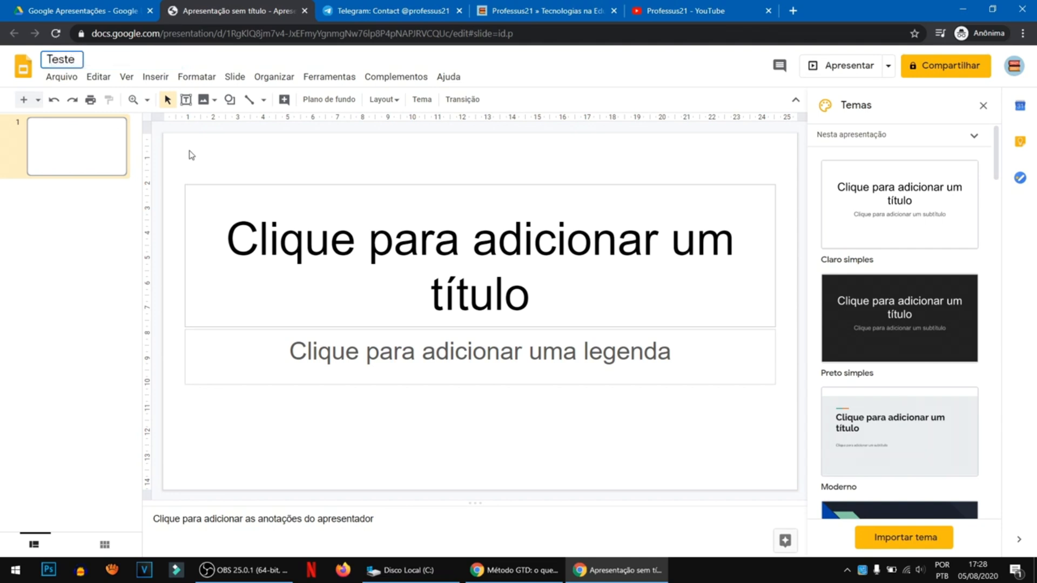
{"action": "key", "text": "Return"}
{"action": "left_click", "coordinate": [304, 11]}
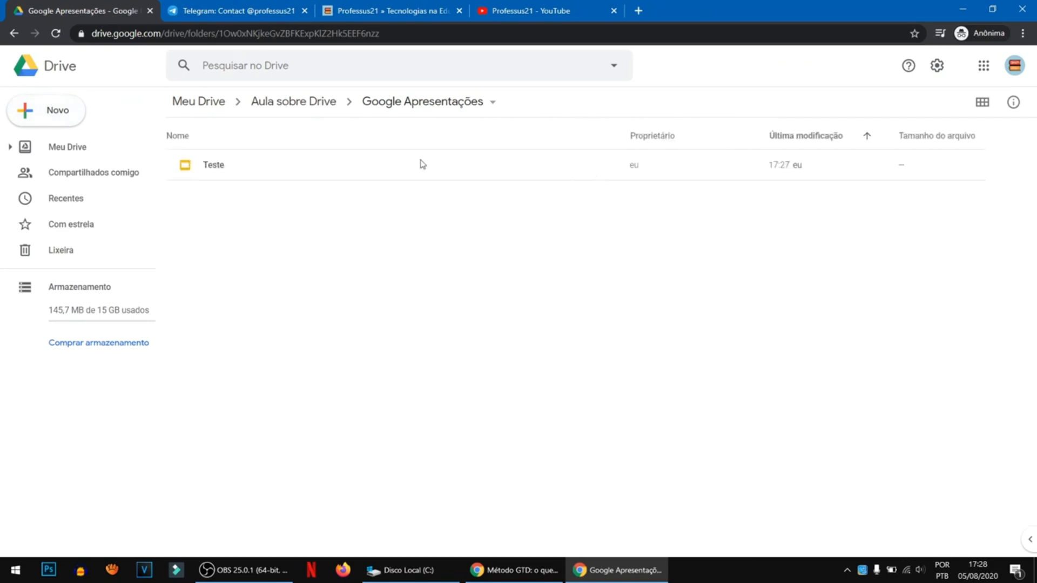
{"action": "left_click", "coordinate": [220, 169]}
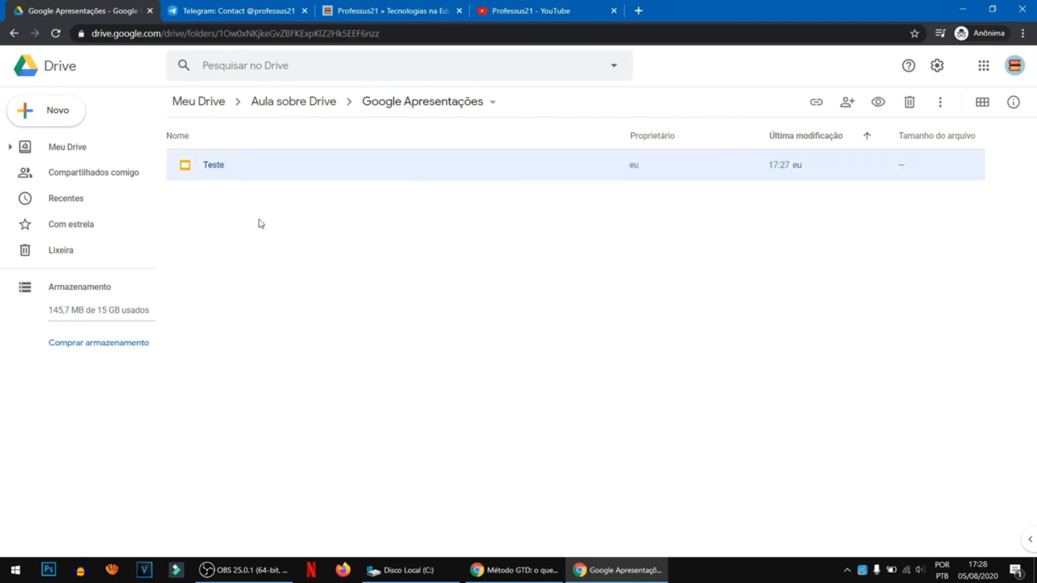
{"action": "right_click", "coordinate": [210, 169]}
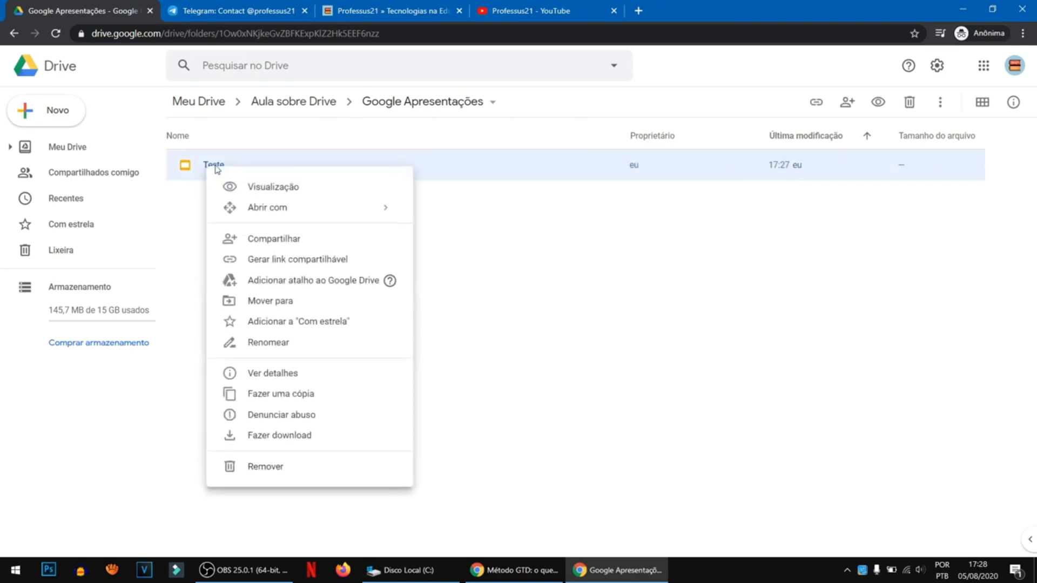
{"action": "right_click", "coordinate": [183, 167]}
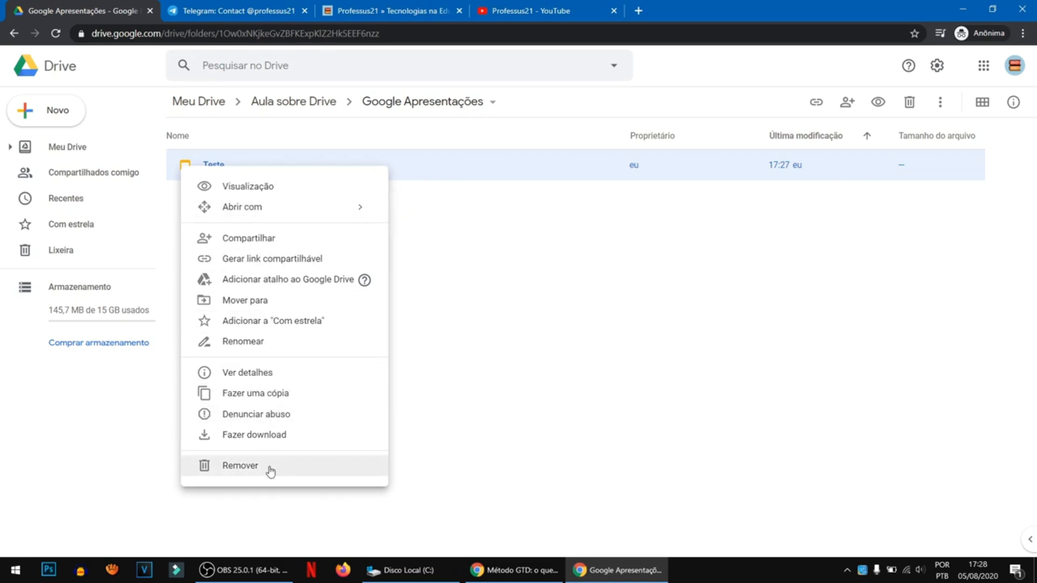
{"action": "left_click", "coordinate": [413, 211]}
- Share the Teste presentation with anyone who has the link, grant the Editor role, and close the sharing dialog
{"action": "right_click", "coordinate": [215, 163]}
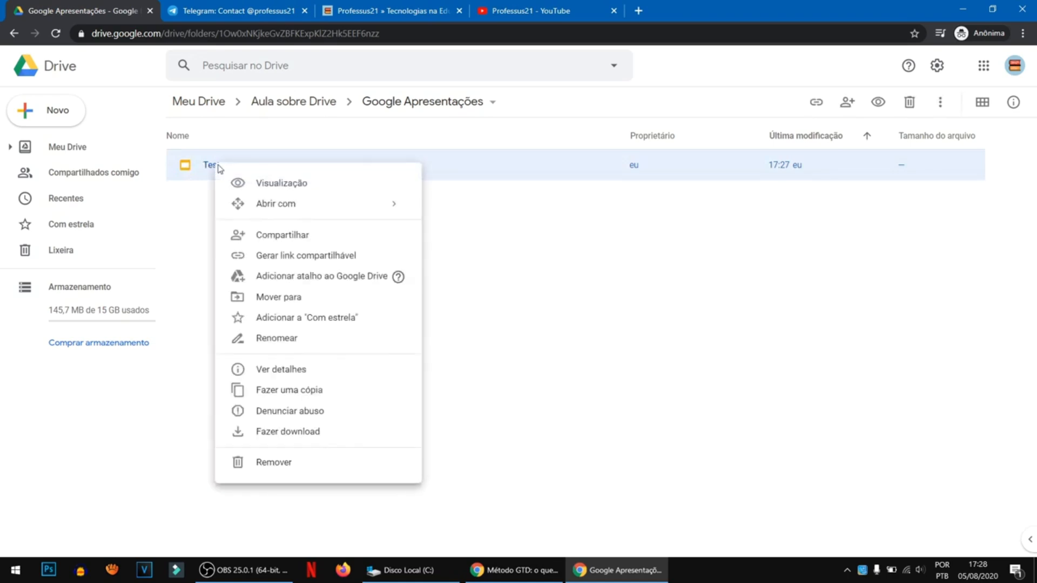
{"action": "left_click", "coordinate": [286, 236]}
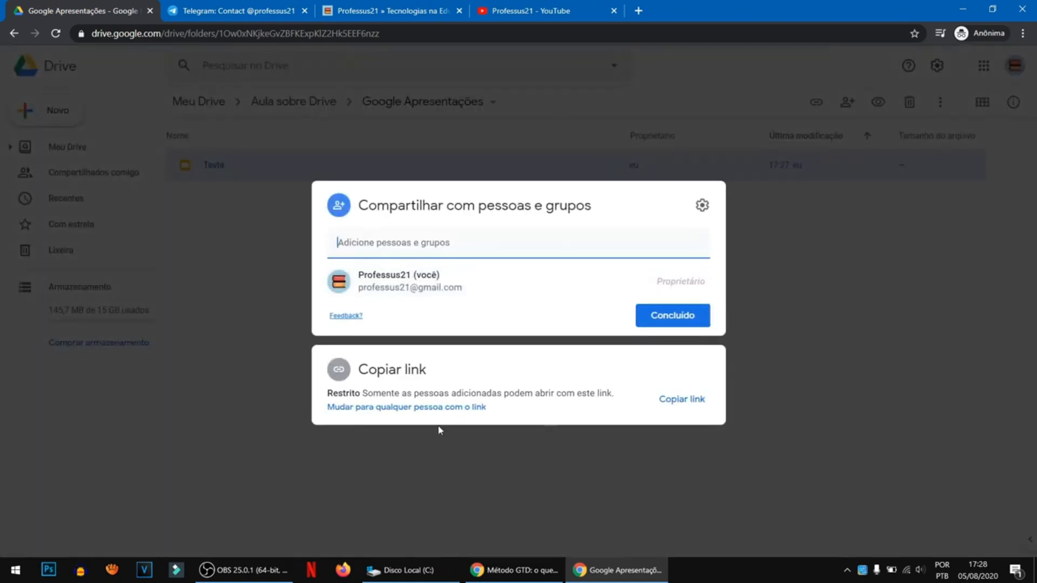
{"action": "left_click", "coordinate": [411, 408]}
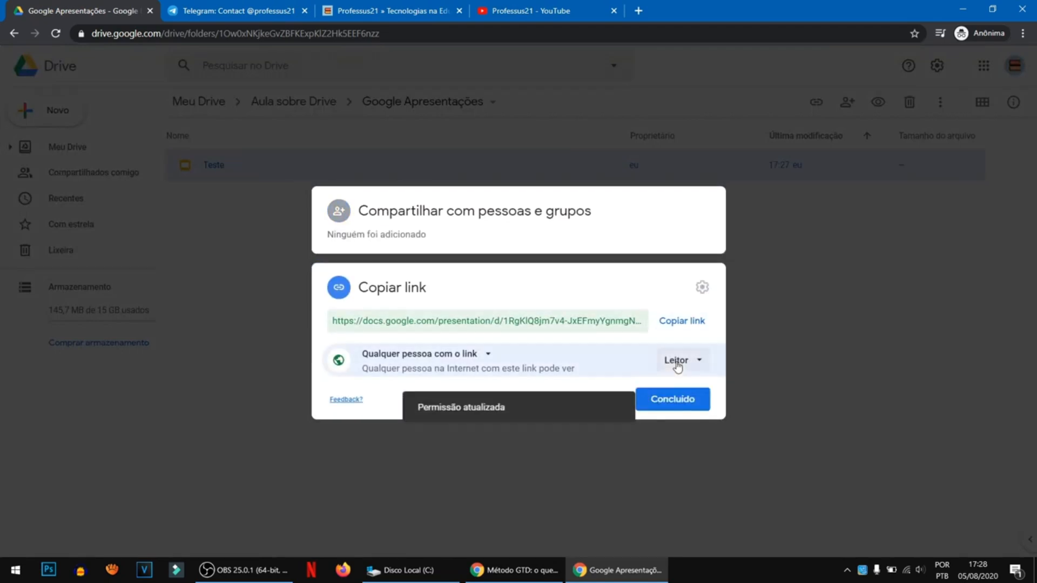
{"action": "left_click", "coordinate": [676, 362]}
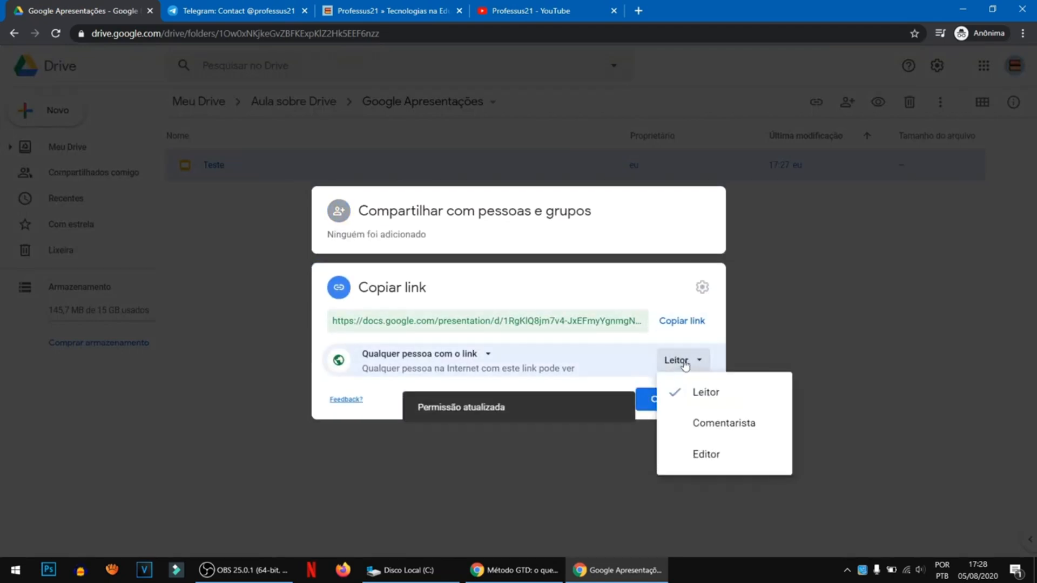
{"action": "left_click", "coordinate": [696, 456]}
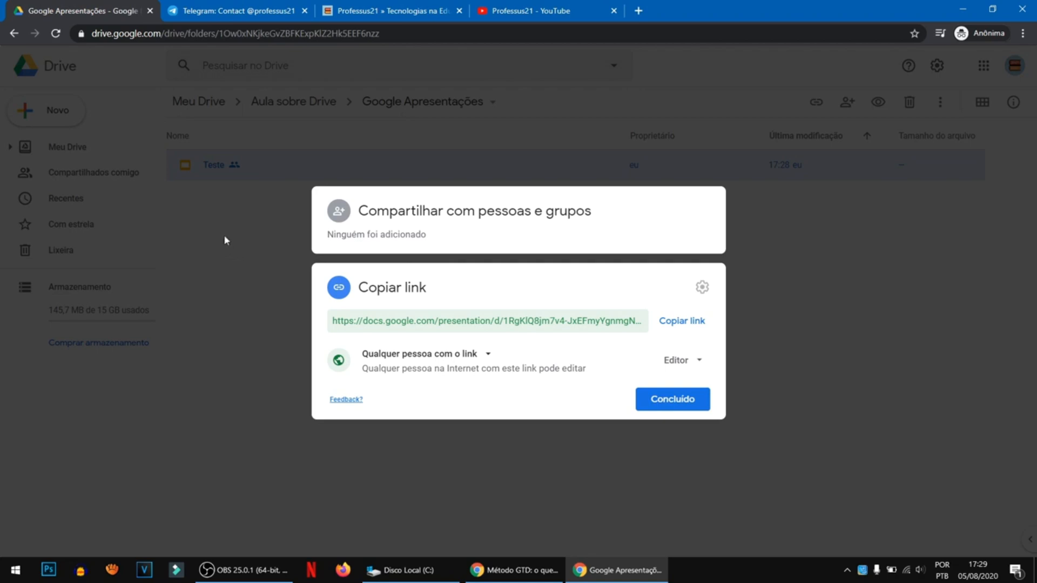
{"action": "left_click", "coordinate": [242, 198]}
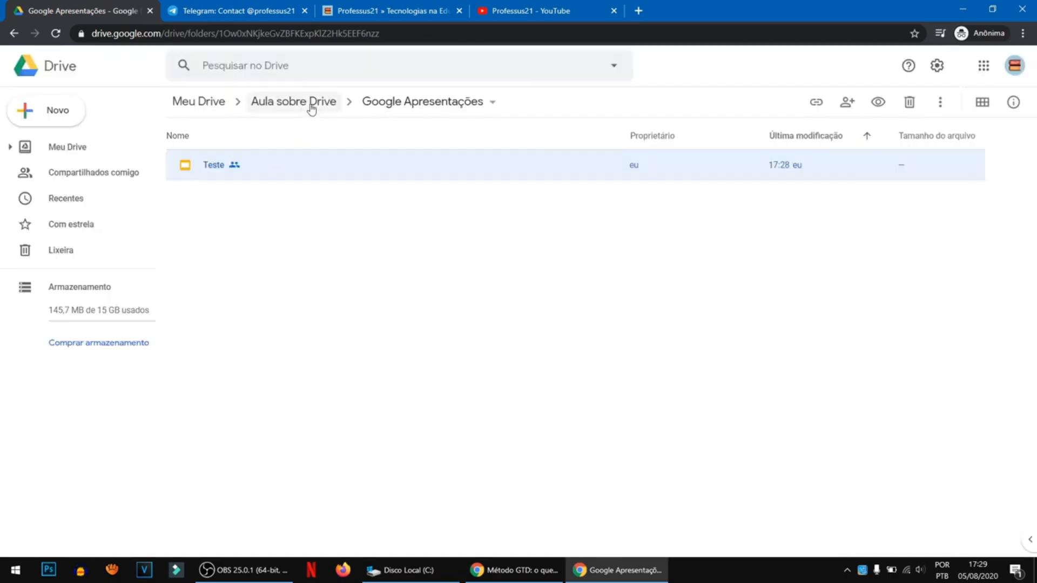
- Remove the Teste presentation from Google Apresentações and return to the Aula sobre Drive folder
{"action": "right_click", "coordinate": [185, 170]}
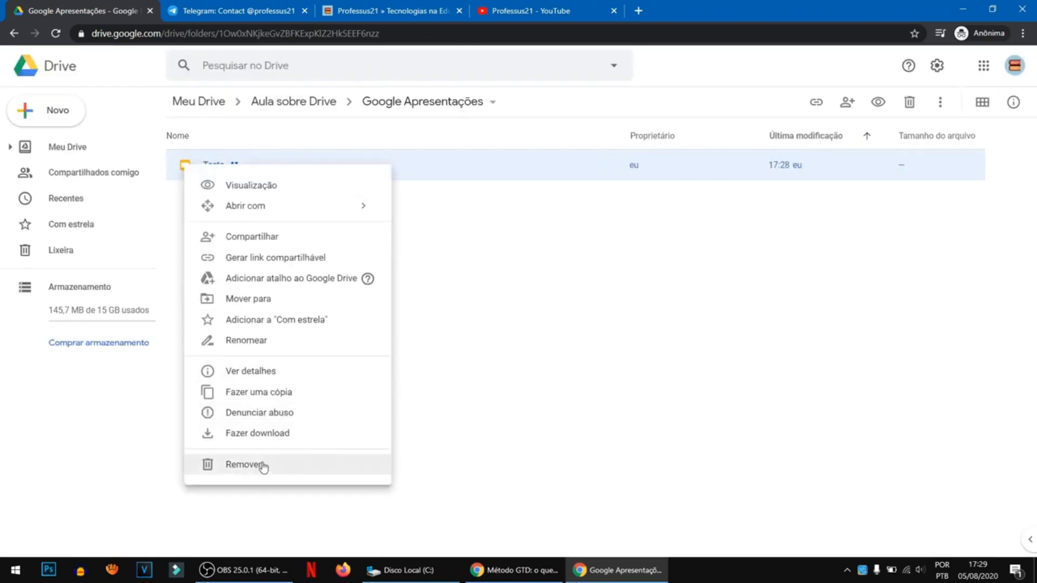
{"action": "left_click", "coordinate": [262, 466]}
{"action": "left_click", "coordinate": [301, 102]}
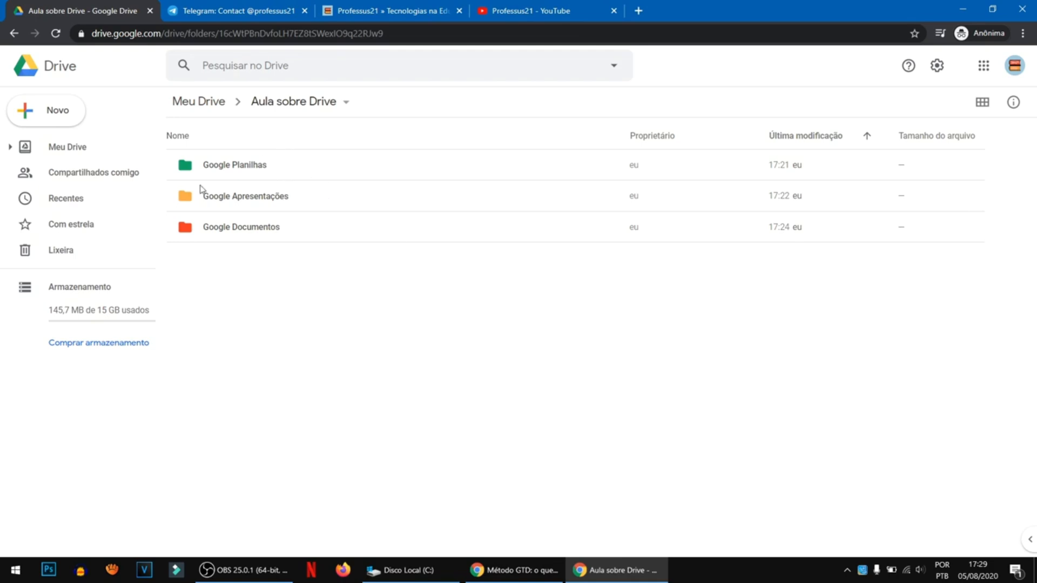
{"action": "left_click", "coordinate": [58, 115]}
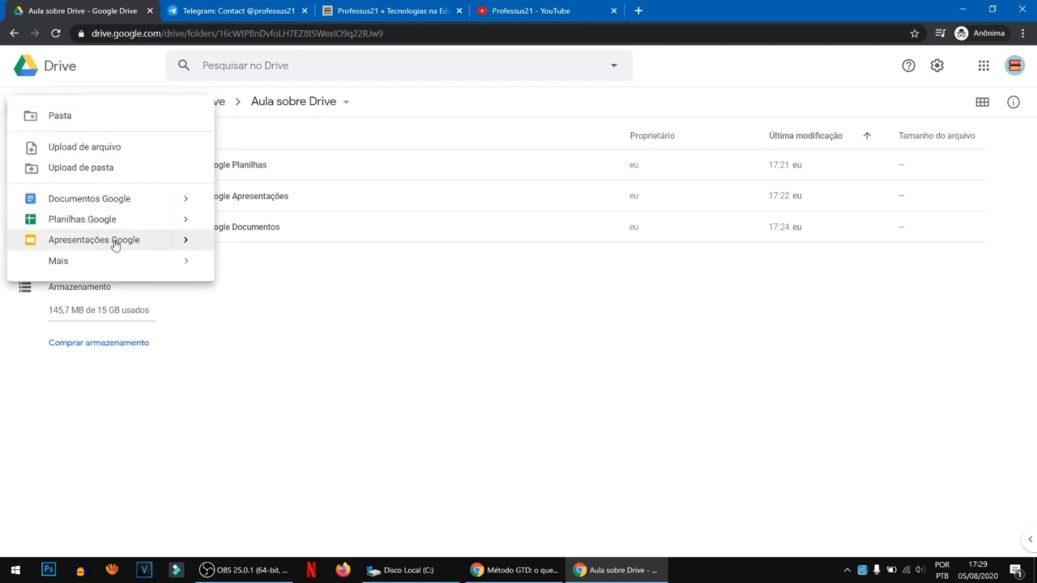
{"action": "left_click", "coordinate": [238, 294]}
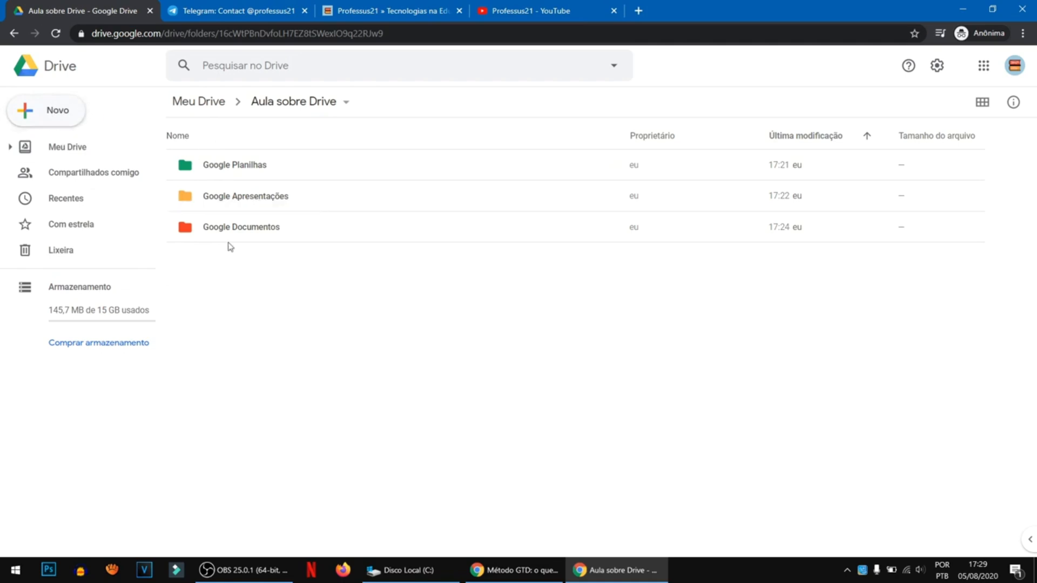
{"action": "left_click", "coordinate": [51, 116]}
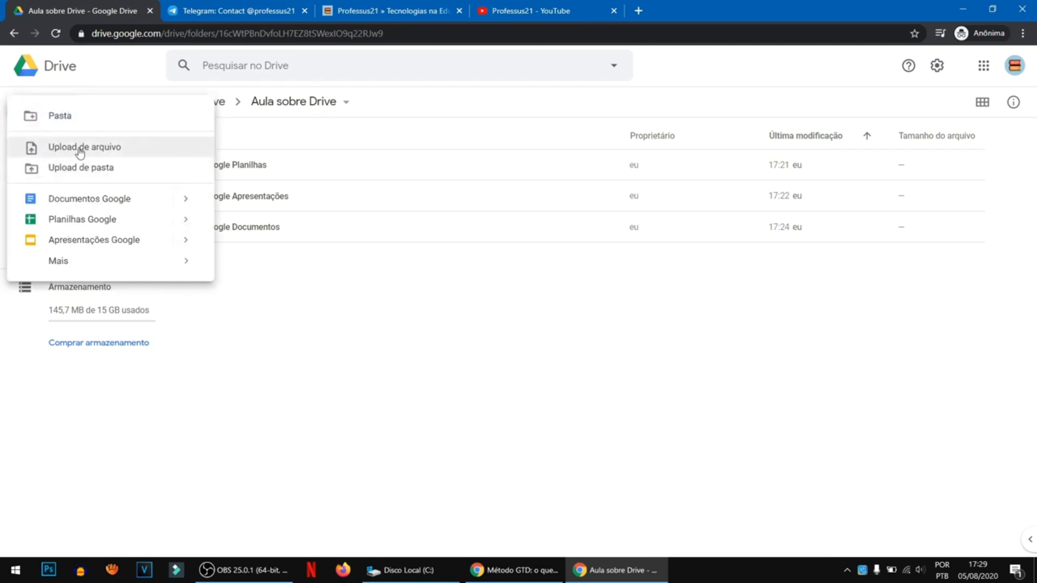
{"action": "left_click", "coordinate": [110, 153]}
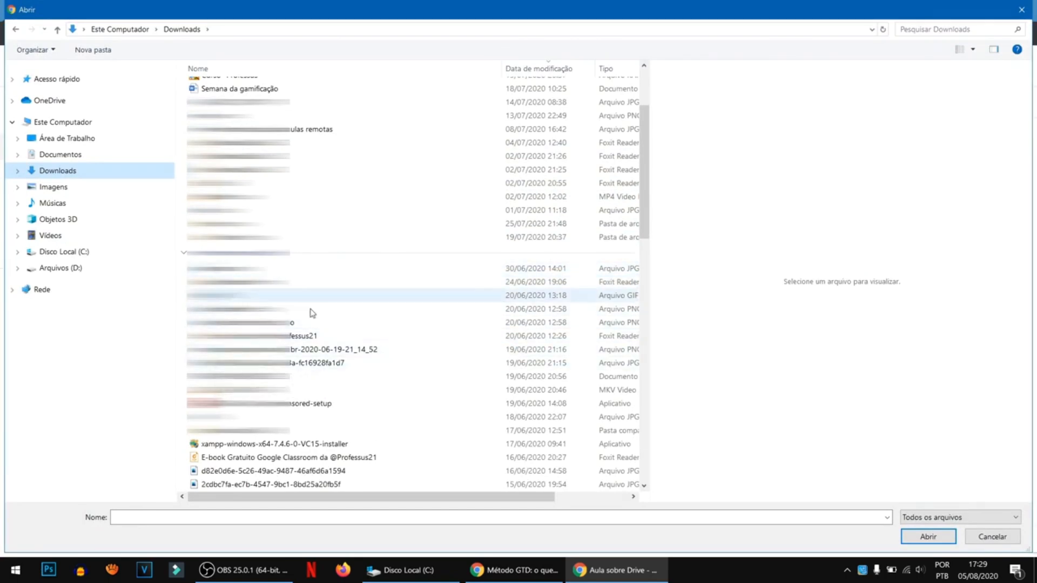
{"action": "left_click", "coordinate": [301, 459]}
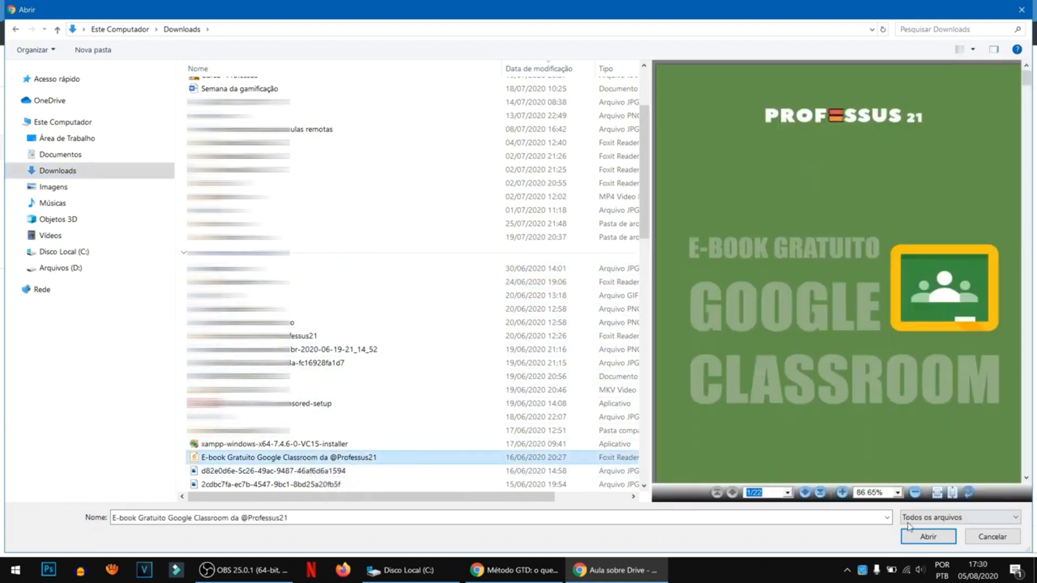
{"action": "left_click", "coordinate": [940, 541]}
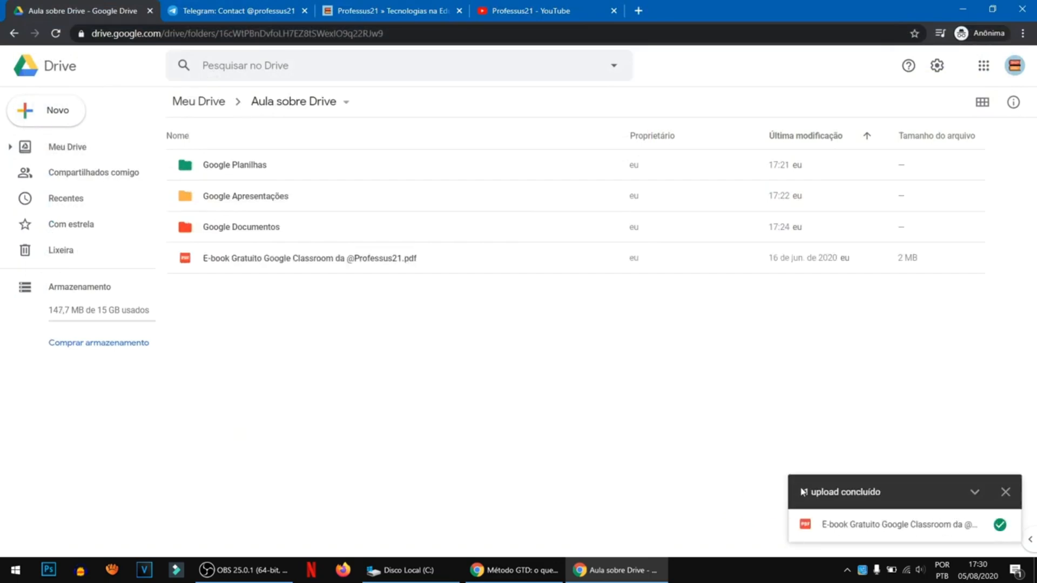
- Move the uploaded e-book PDF into the Google Documentos folder and open that folder
{"action": "left_click", "coordinate": [277, 267]}
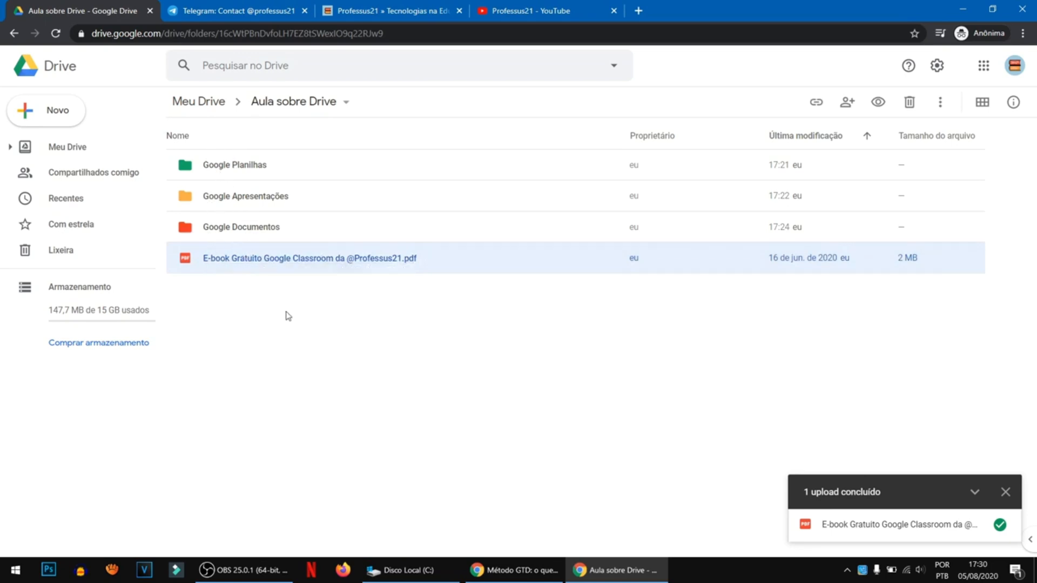
{"action": "left_click", "coordinate": [253, 231]}
{"action": "left_click", "coordinate": [262, 285]}
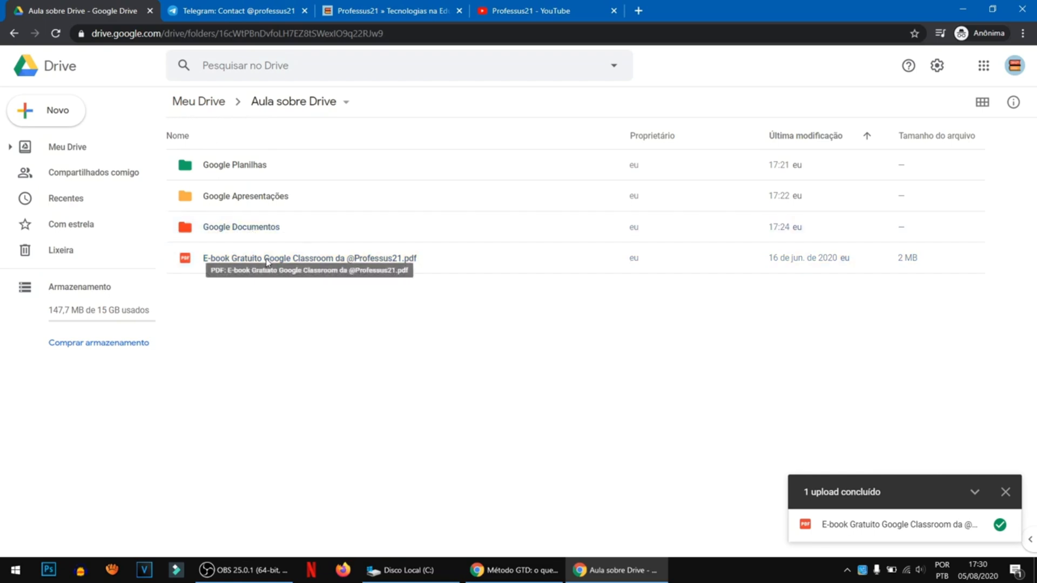
{"action": "right_click", "coordinate": [267, 262]}
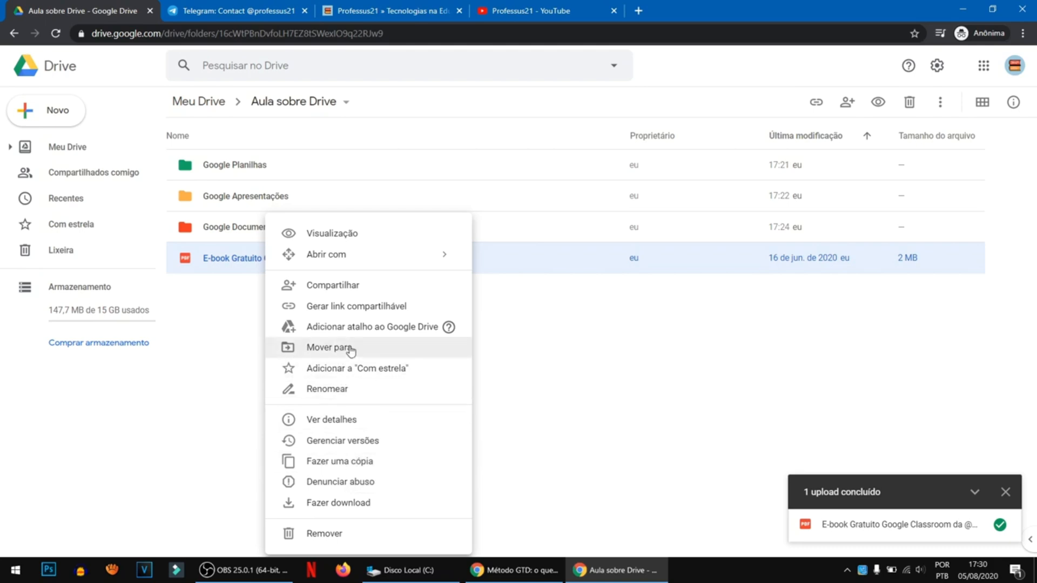
{"action": "left_click", "coordinate": [242, 326]}
{"action": "left_click_drag", "start_coordinate": [250, 263], "coordinate": [257, 231]}
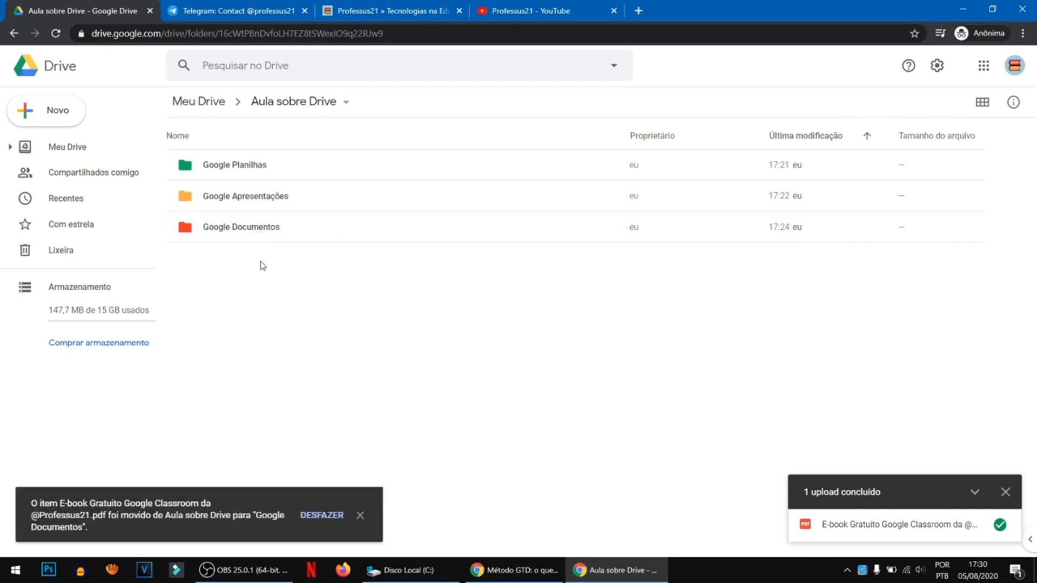
{"action": "double_click", "coordinate": [263, 233]}
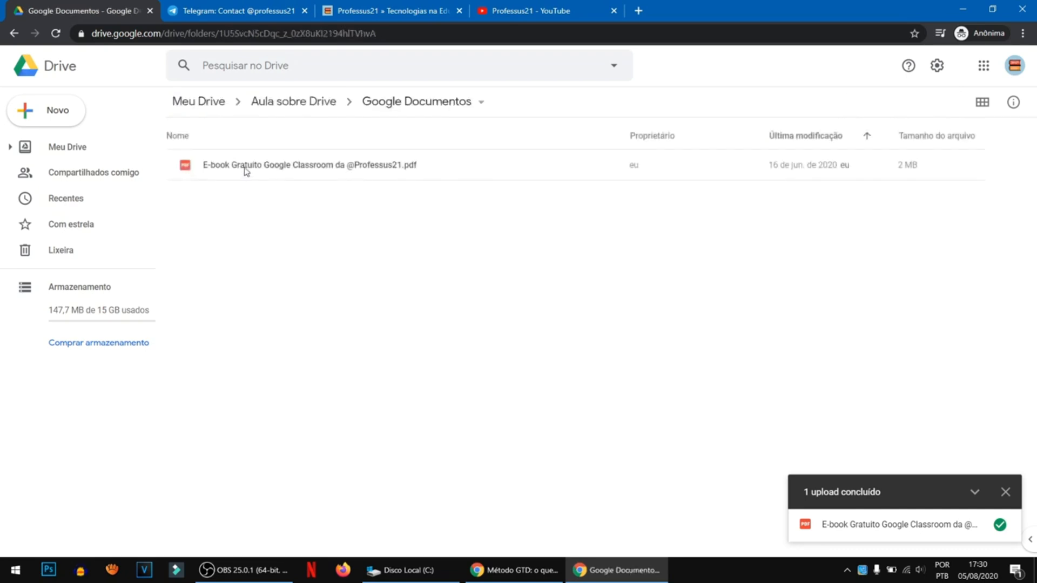
- Review the actions available for the e-book PDF in Google Documentos without applying any, and select the file
{"action": "left_click", "coordinate": [246, 175]}
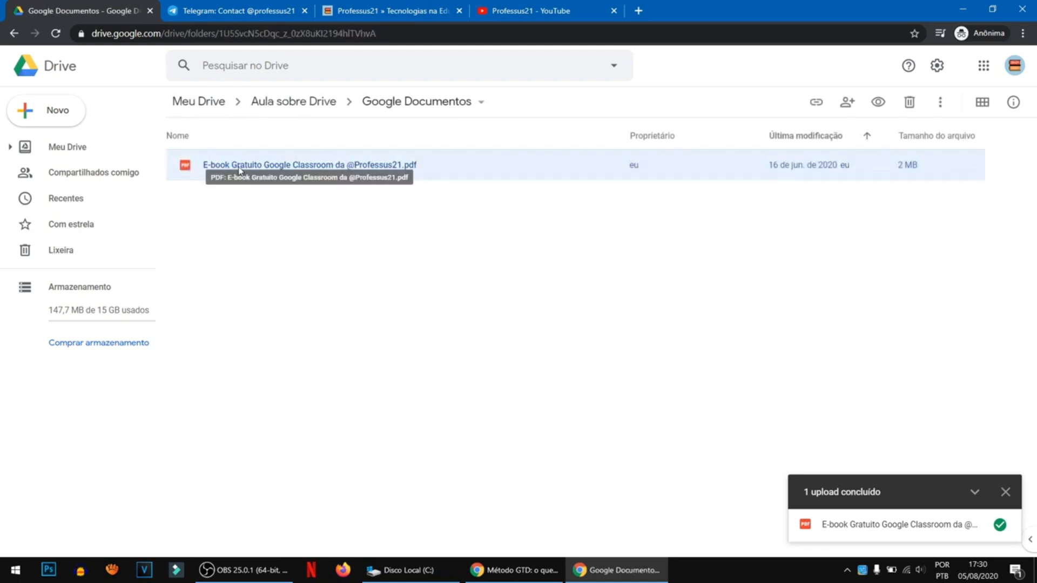
{"action": "right_click", "coordinate": [238, 170]}
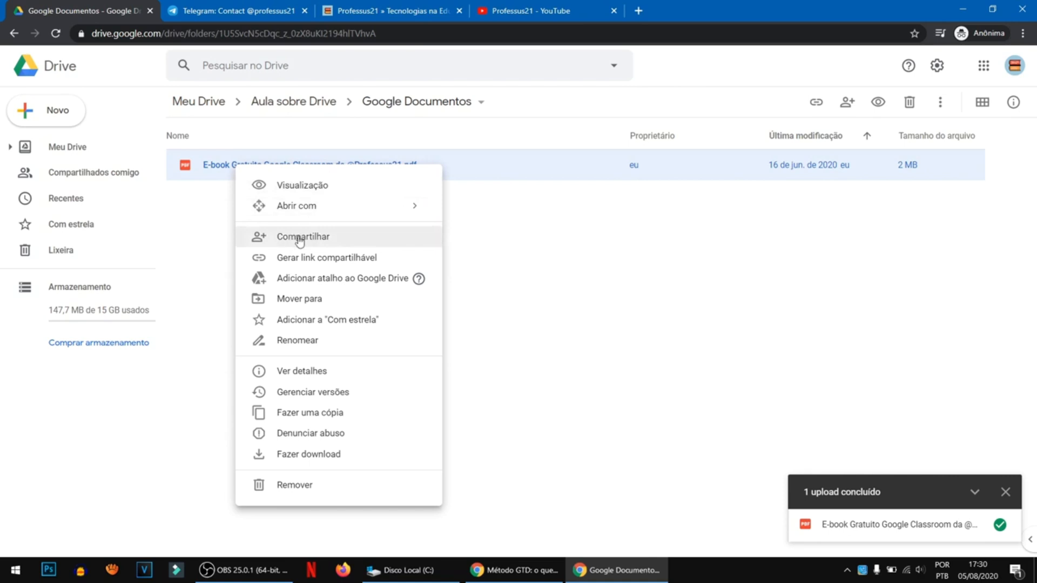
{"action": "left_click", "coordinate": [475, 246]}
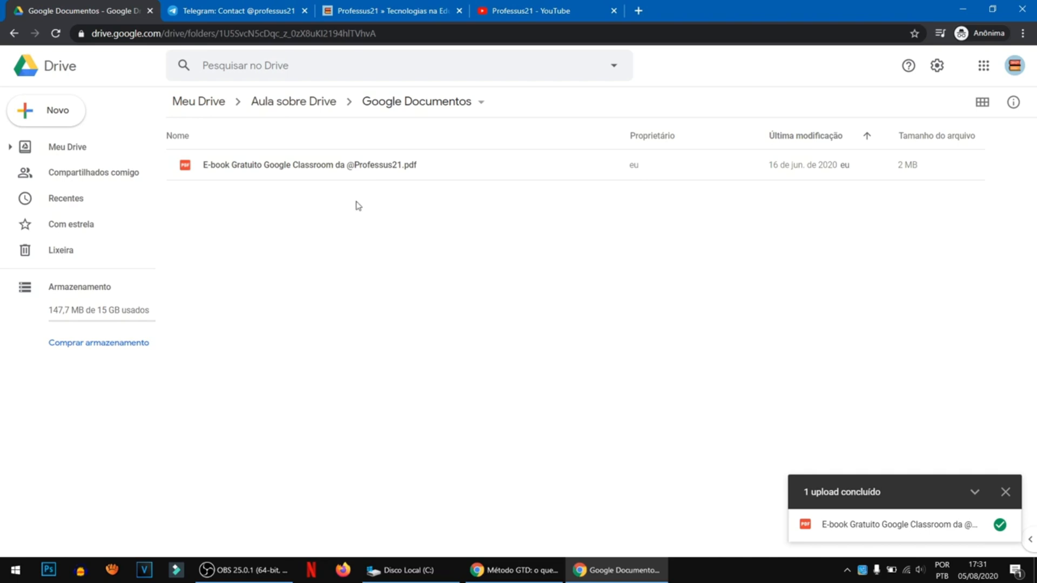
{"action": "left_click", "coordinate": [388, 174]}
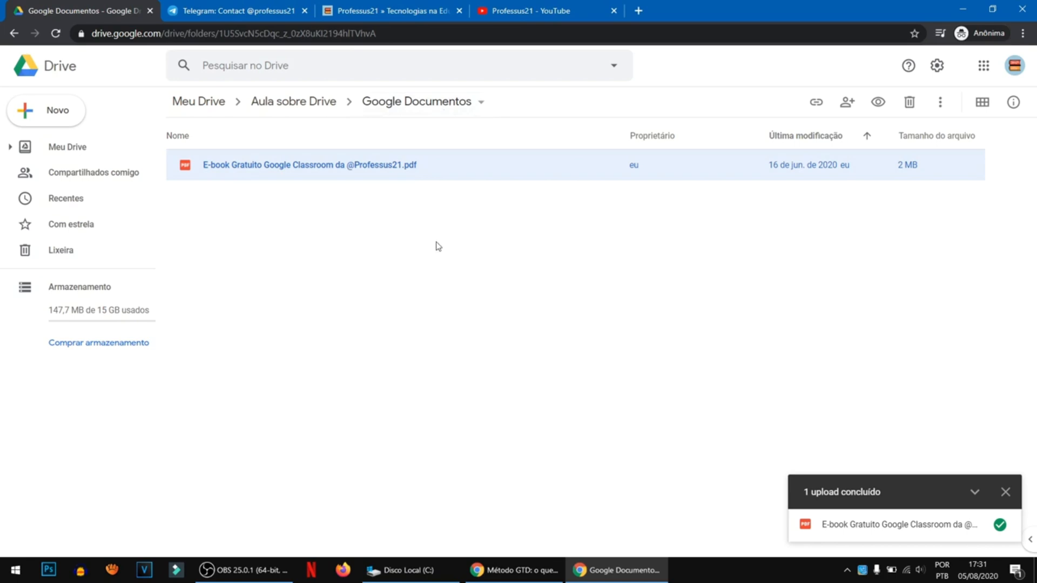
- View the Professus21 website's e-book page and return to the Aula sobre Drive folder in Google Drive
{"action": "left_click", "coordinate": [377, 14]}
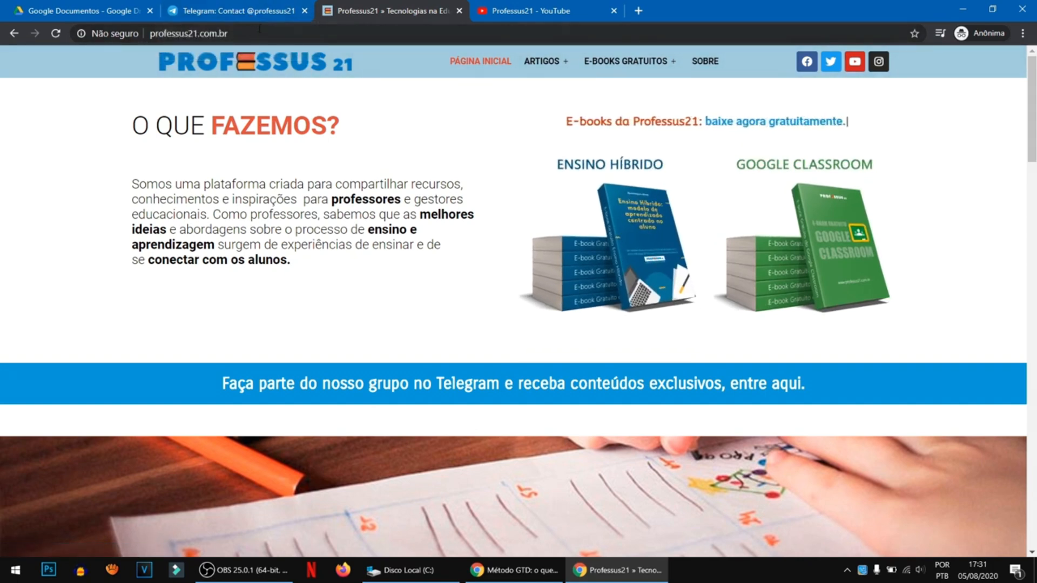
{"action": "left_click", "coordinate": [110, 13]}
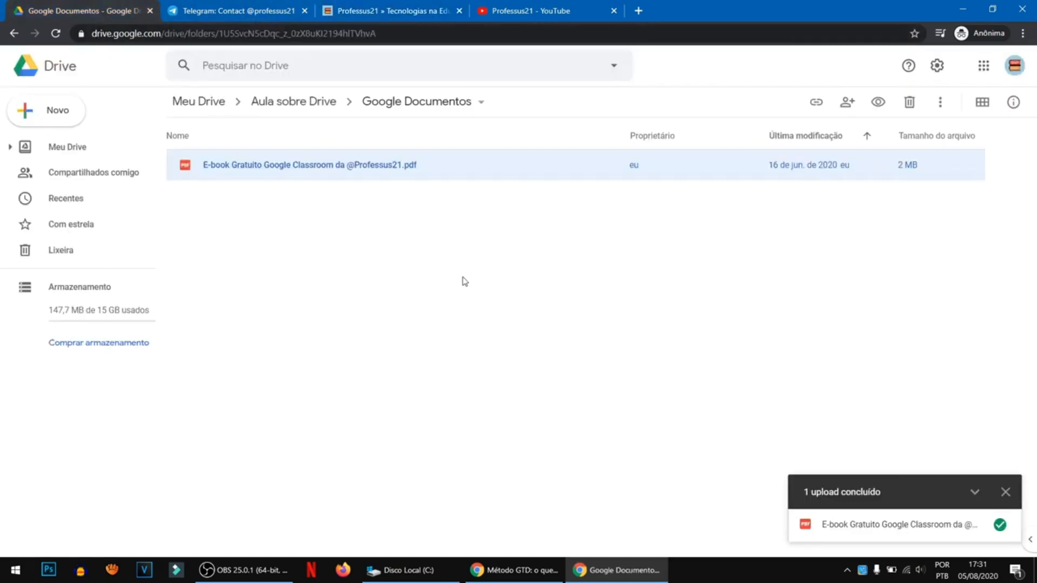
{"action": "left_click", "coordinate": [281, 103]}
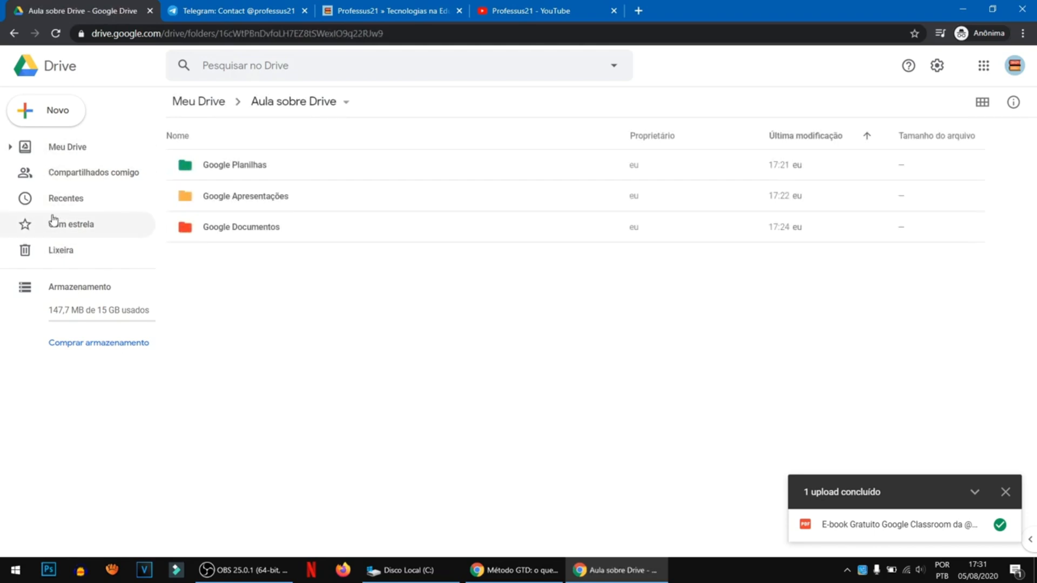
- Examine the file lists in Compartilhados comigo, Recentes, Lixeira and Armazenamento, and dismiss the upload notification
{"action": "left_click", "coordinate": [94, 180]}
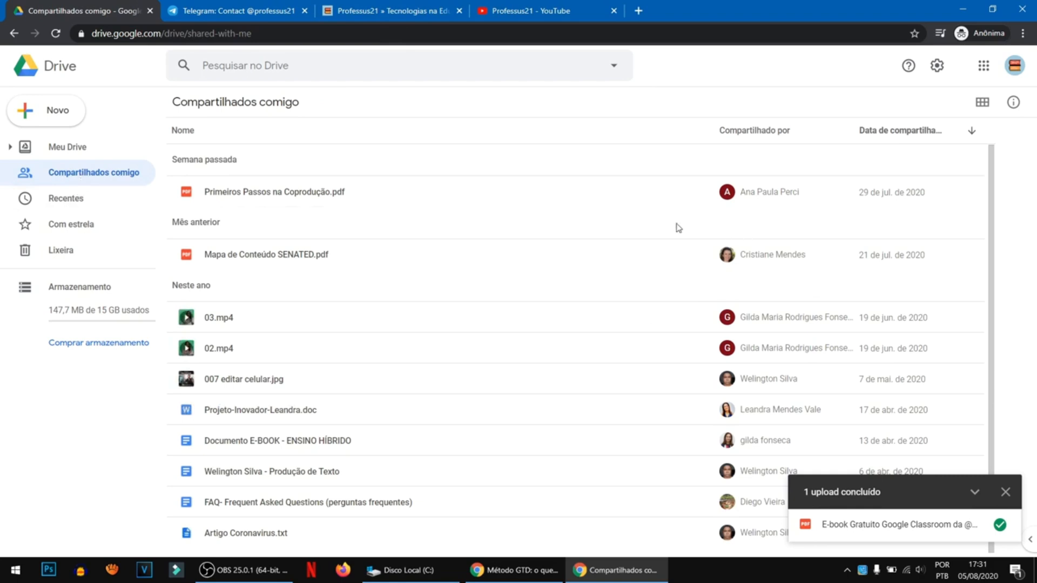
{"action": "left_click", "coordinate": [1005, 492]}
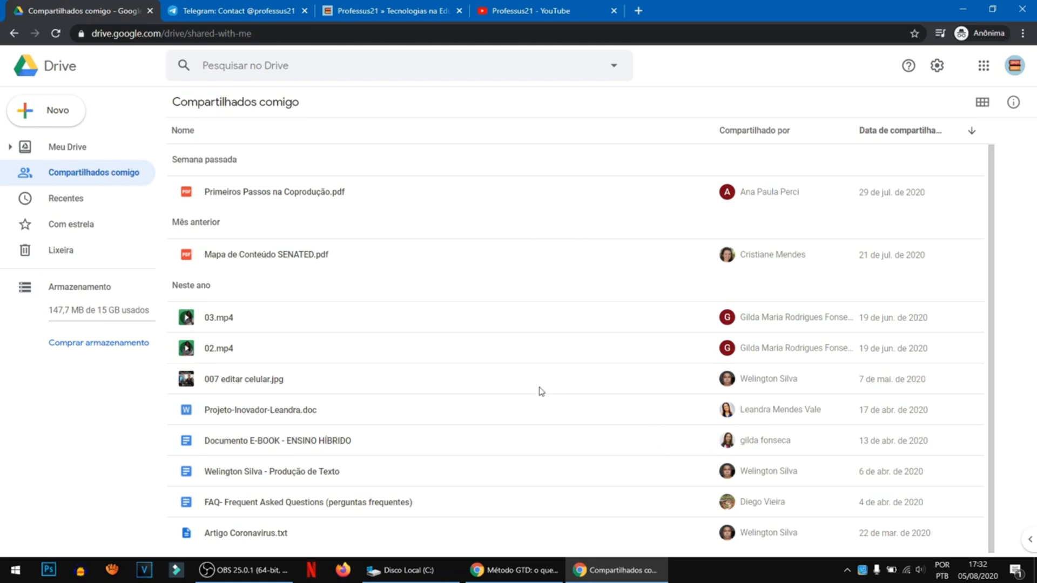
{"action": "left_click", "coordinate": [67, 203]}
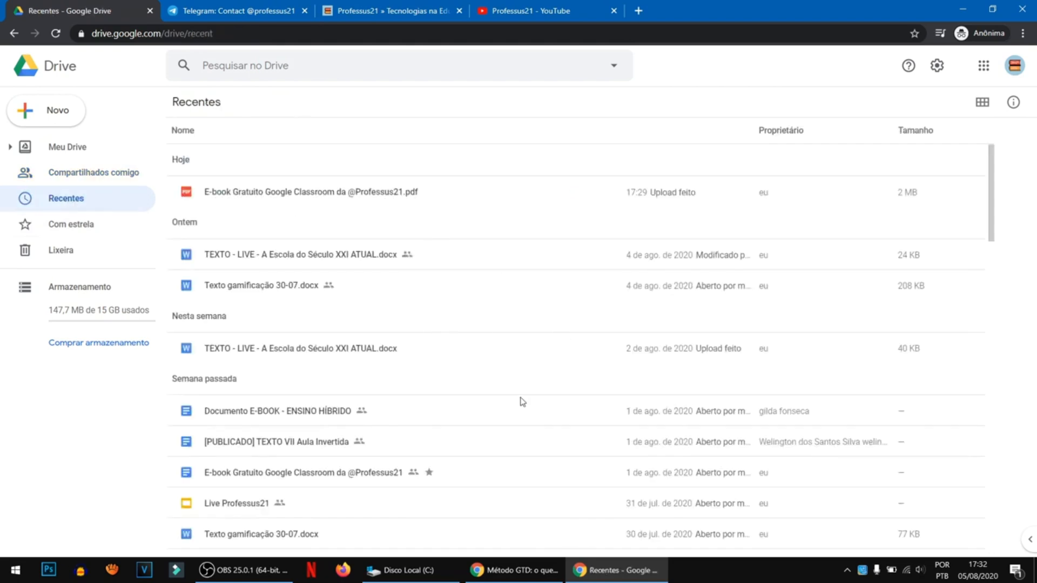
{"action": "left_click", "coordinate": [81, 250]}
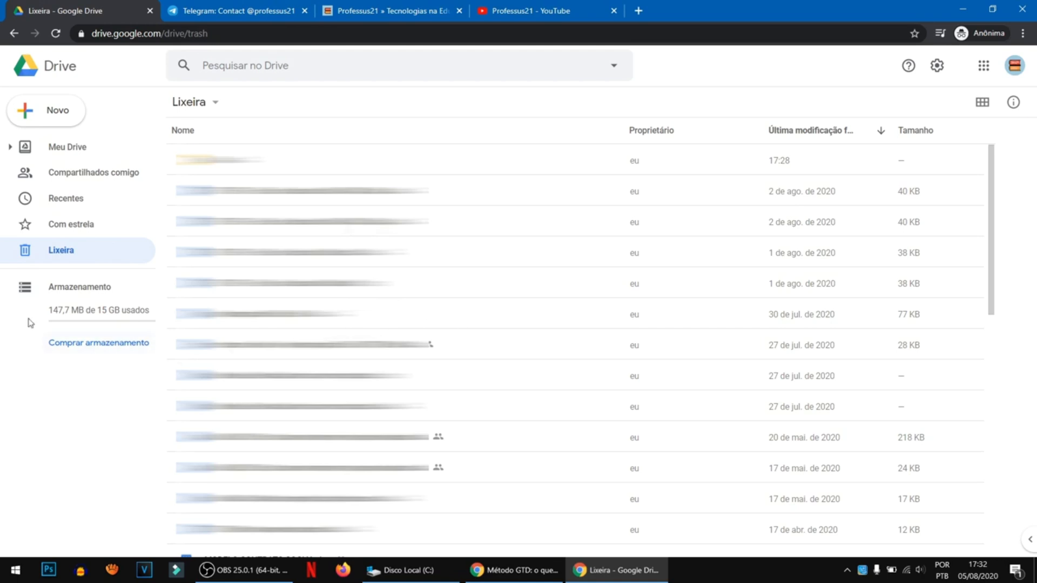
{"action": "left_click", "coordinate": [75, 291]}
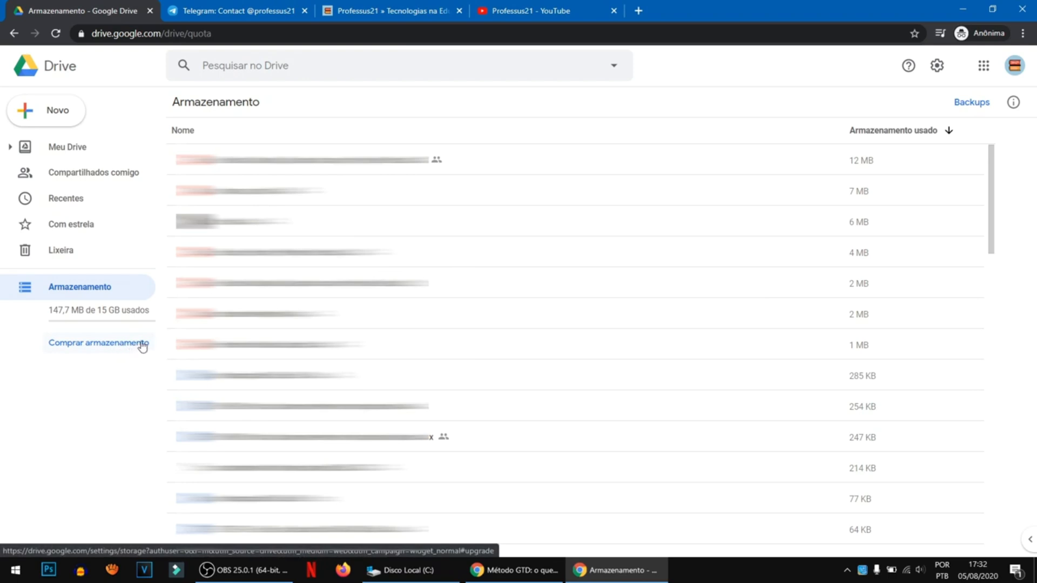
- Return to the Aula sobre Drive folder through Meu Drive and switch to the Professus21 YouTube channel
{"action": "left_click", "coordinate": [70, 147]}
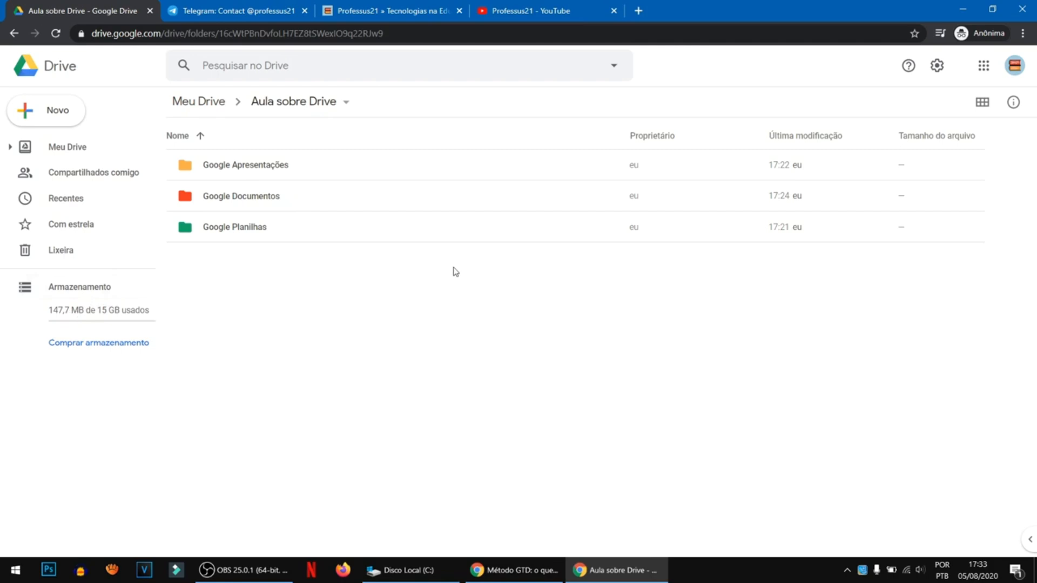
{"action": "left_click", "coordinate": [523, 18]}
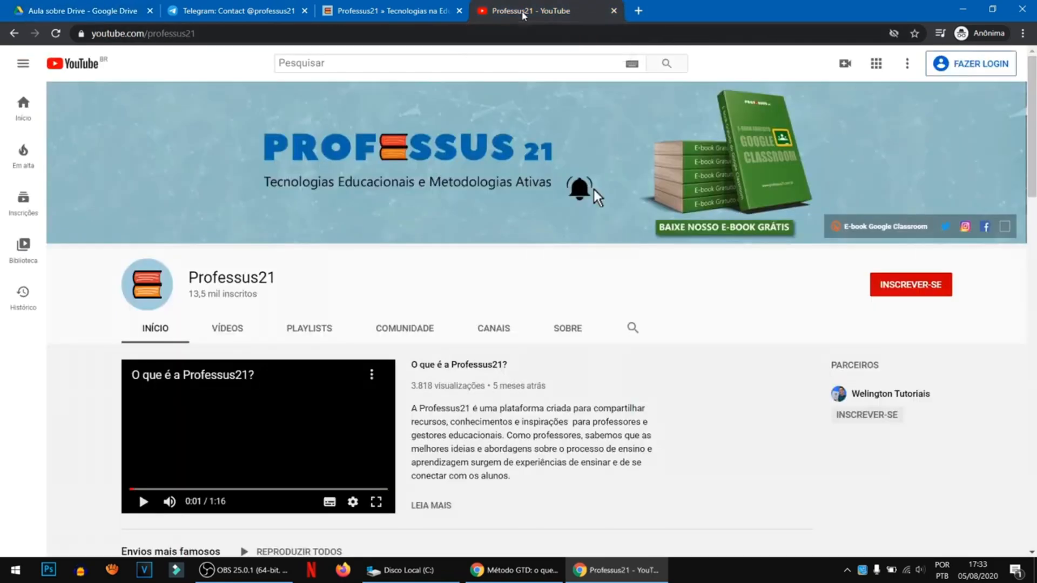
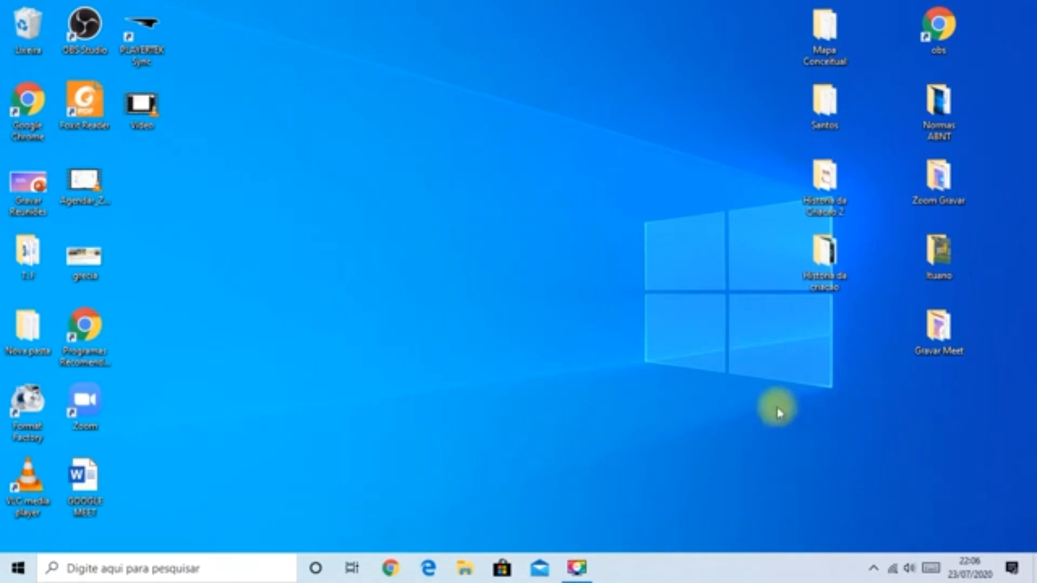
- Switch to Google Chrome and load gmail.com to reach the Gmail inbox
{"action": "left_click", "coordinate": [391, 568]}
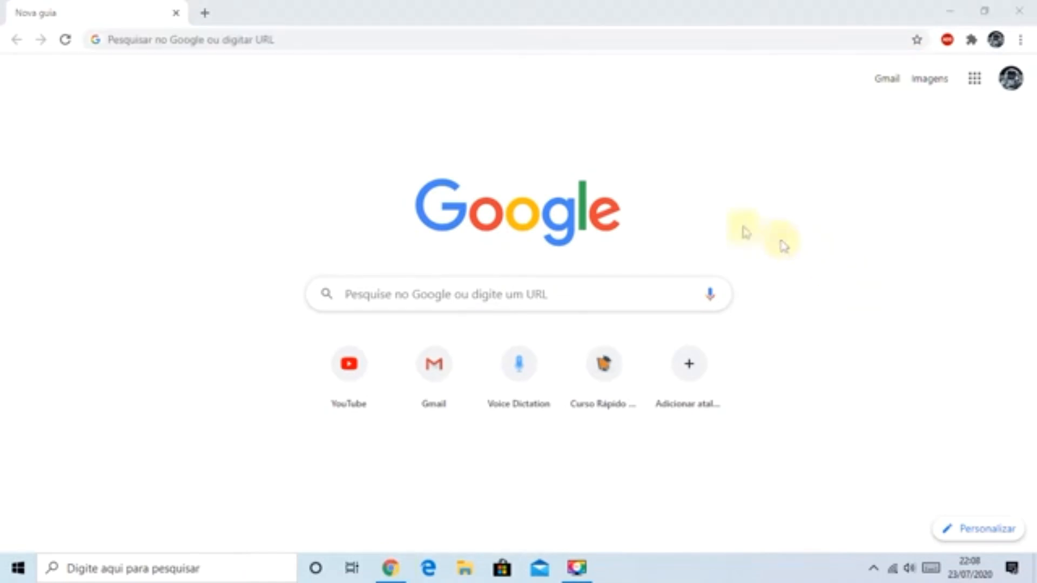
{"action": "left_click", "coordinate": [330, 38]}
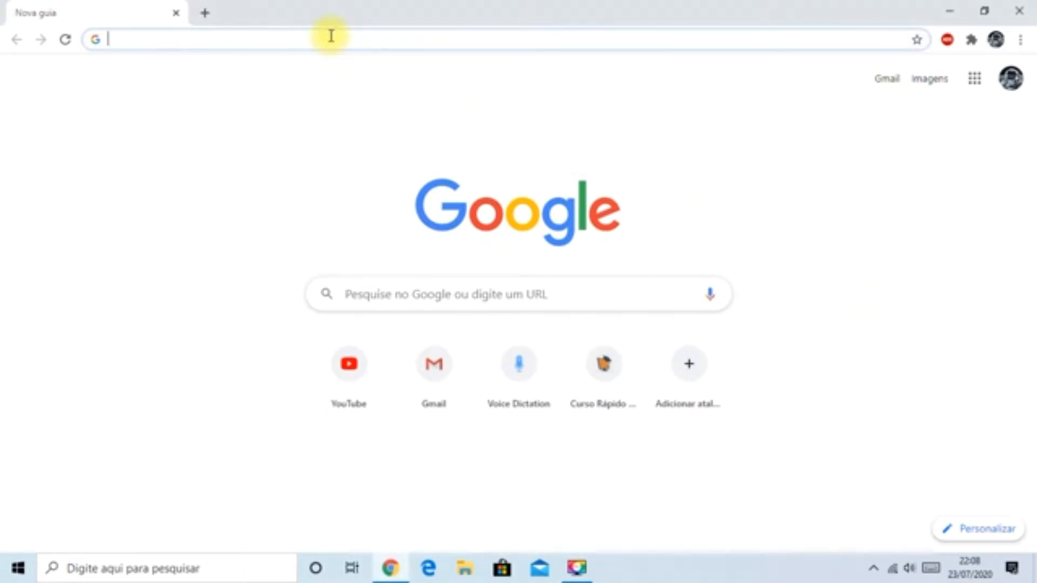
{"action": "type", "text": "gm"}
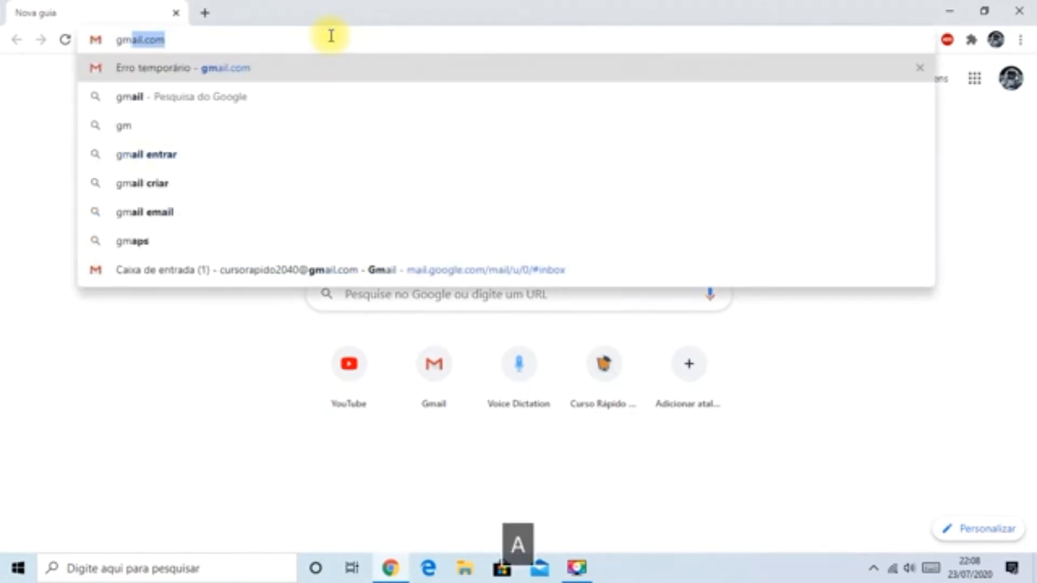
{"action": "type", "text": "ail.com"}
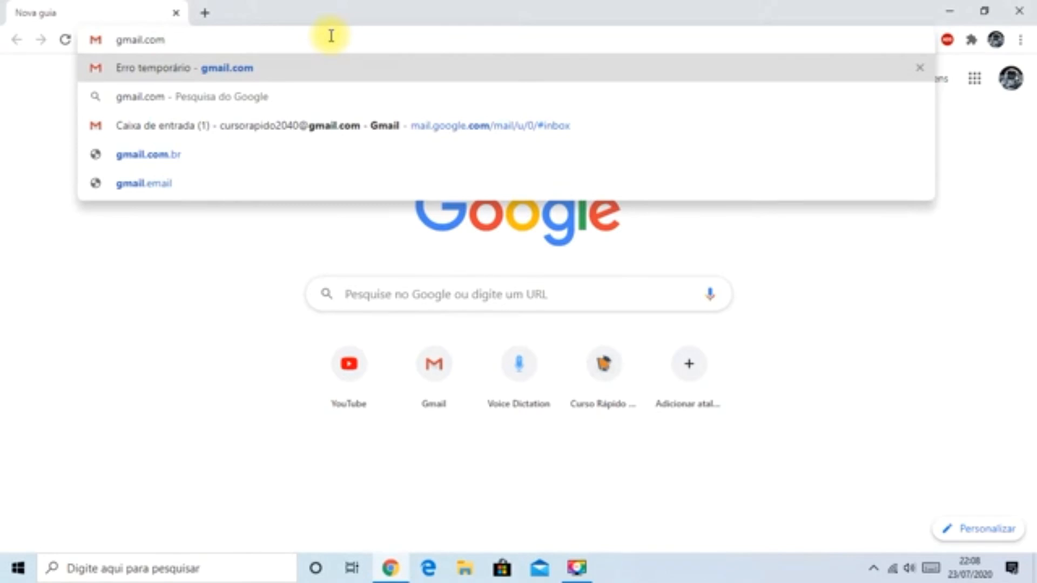
{"action": "key", "text": "Return"}
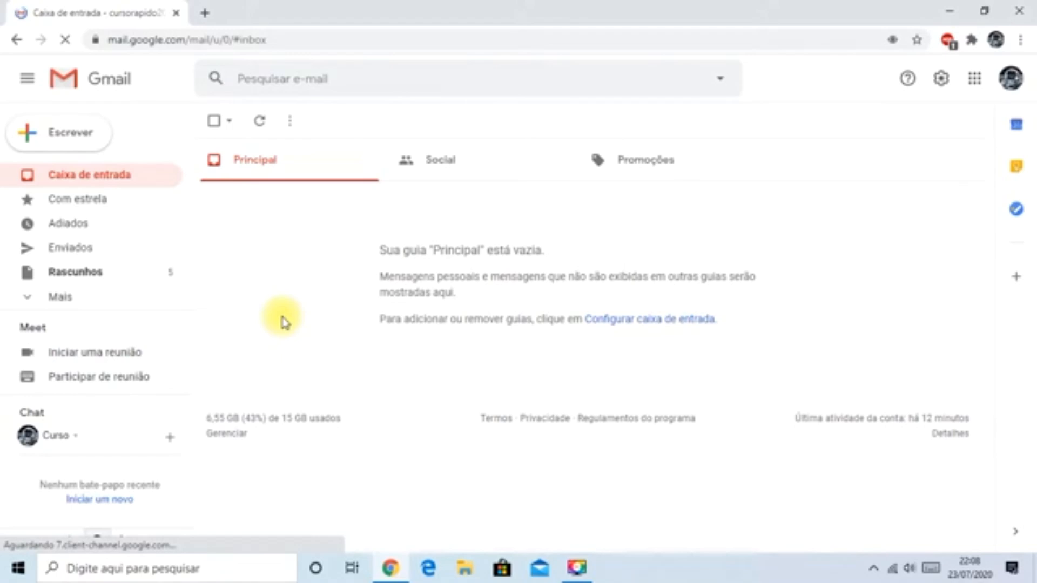
- Open Google Drive from the Google apps available in Gmail
{"action": "left_click", "coordinate": [976, 81]}
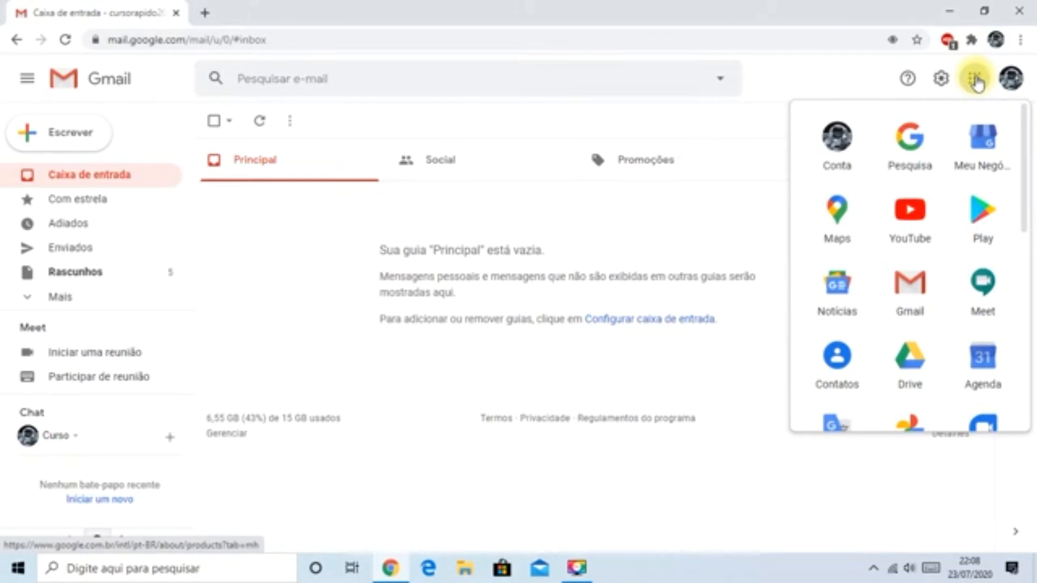
{"action": "left_click", "coordinate": [918, 370]}
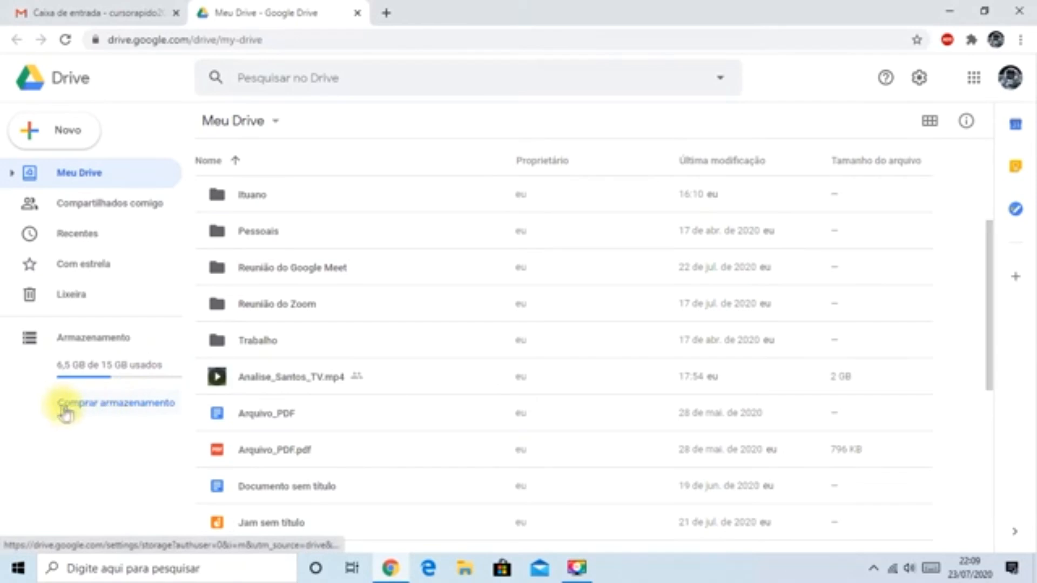
{"action": "left_click", "coordinate": [140, 372]}
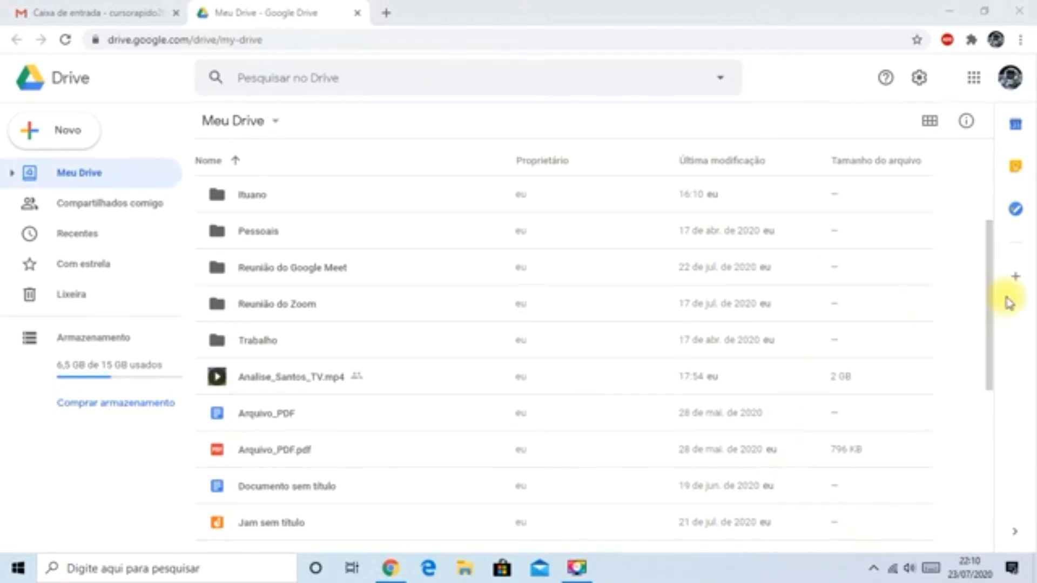
- Create a new folder named "Aula de Google Drive" in Meu Drive
{"action": "right_click", "coordinate": [953, 365]}
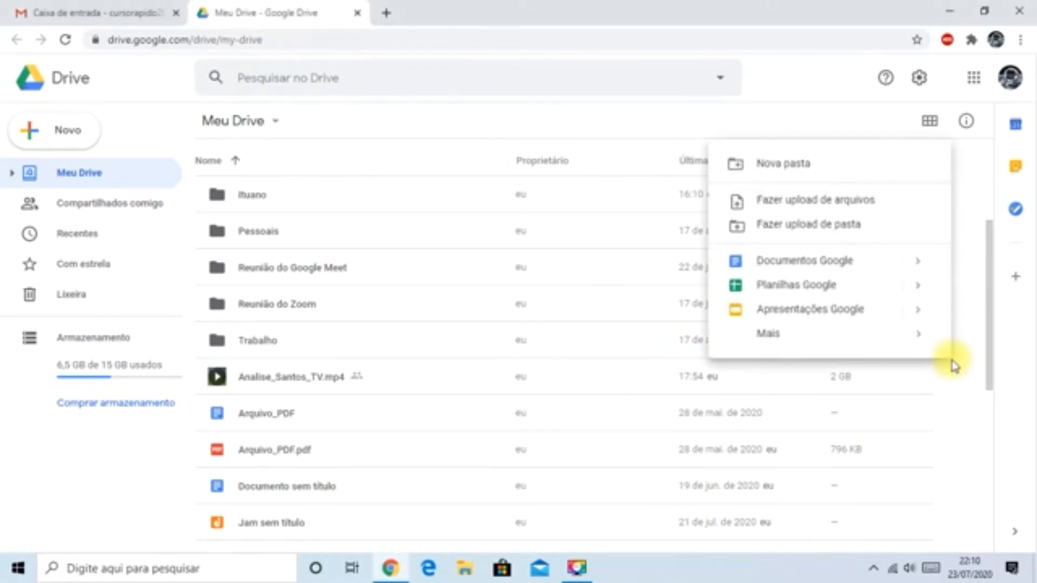
{"action": "left_click", "coordinate": [776, 172]}
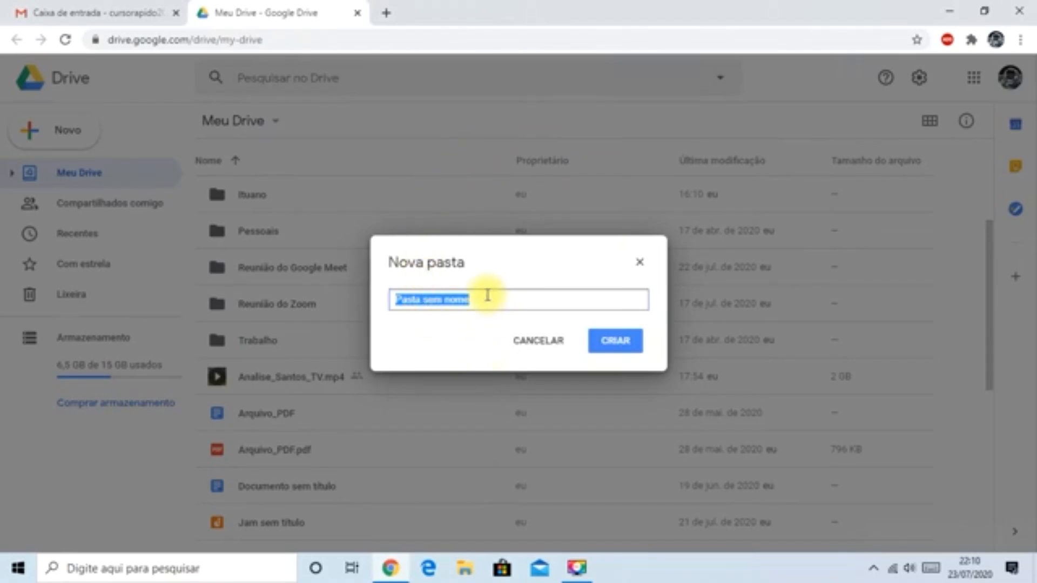
{"action": "type", "text": "Au"}
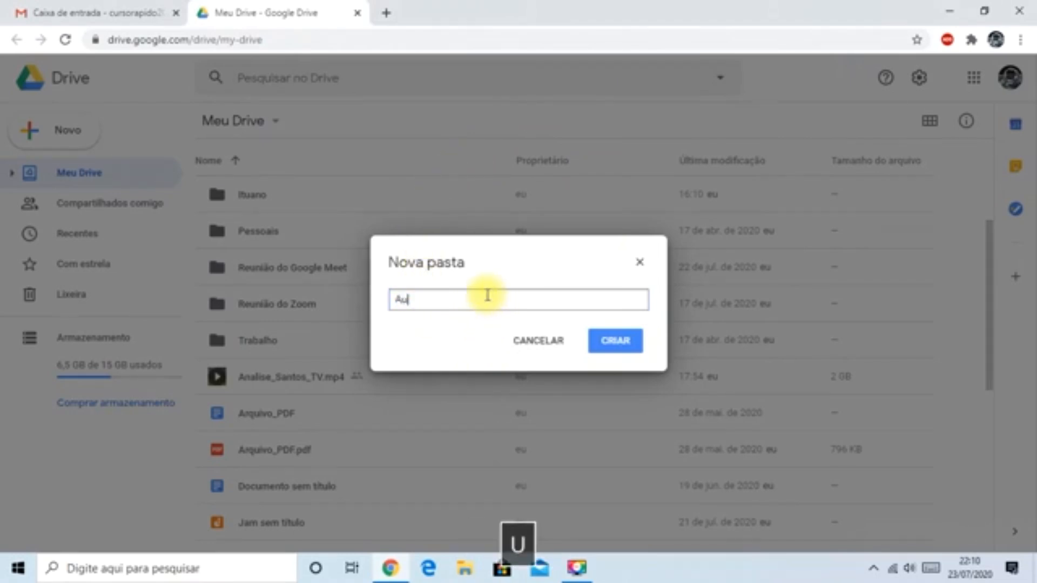
{"action": "type", "text": "la de G"}
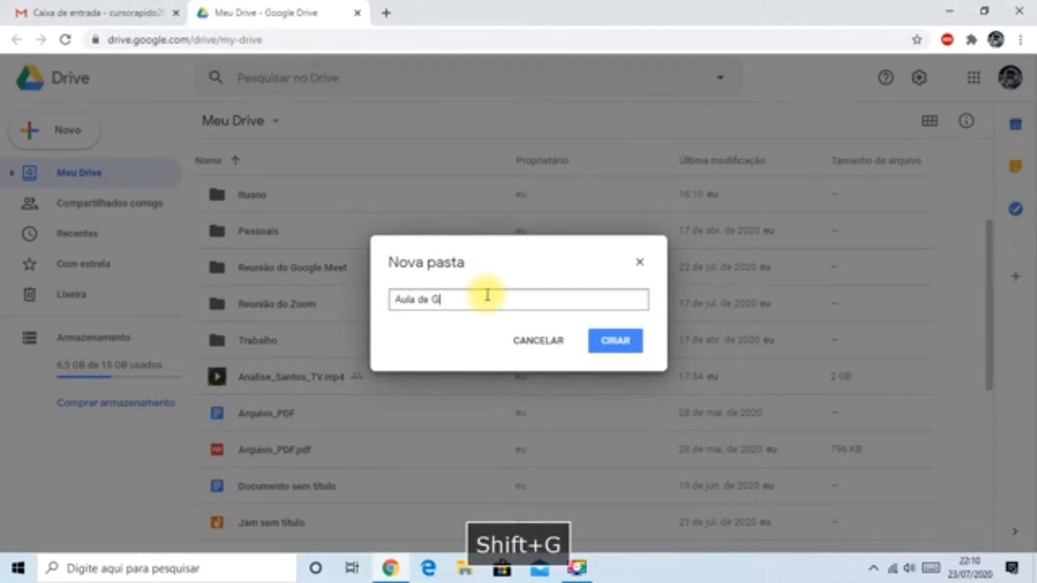
{"action": "type", "text": "oogle Drive"}
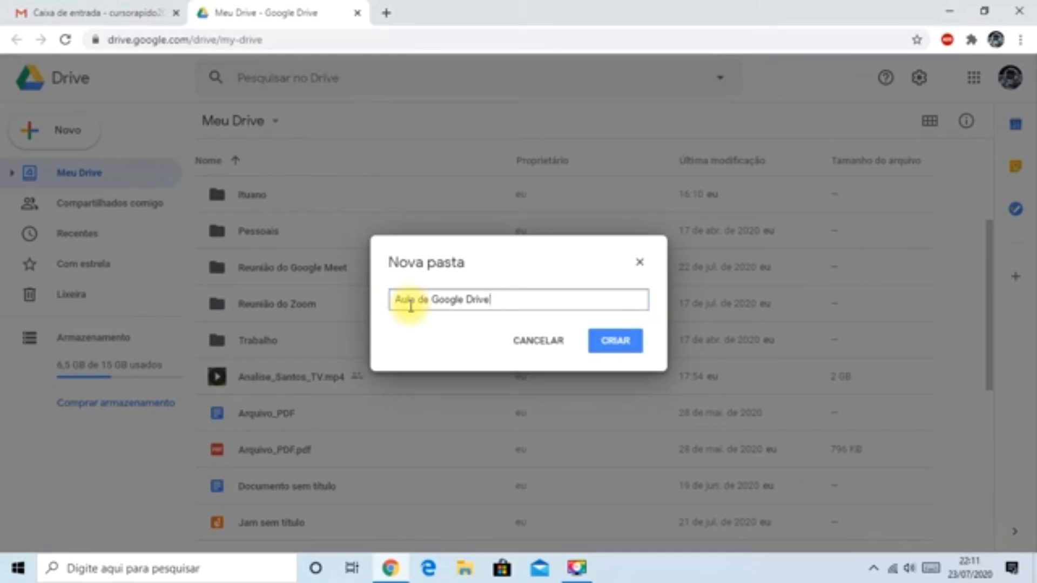
{"action": "left_click", "coordinate": [618, 341]}
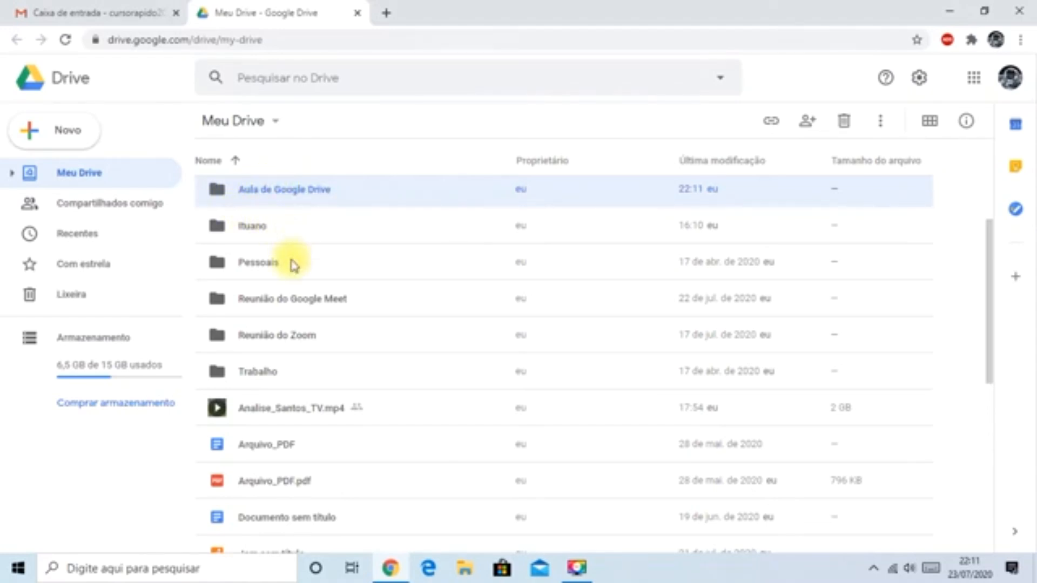
- Open the Aula de Google Drive folder and upload the Video MP4 file from the Área de Trabalho into it
{"action": "double_click", "coordinate": [262, 186]}
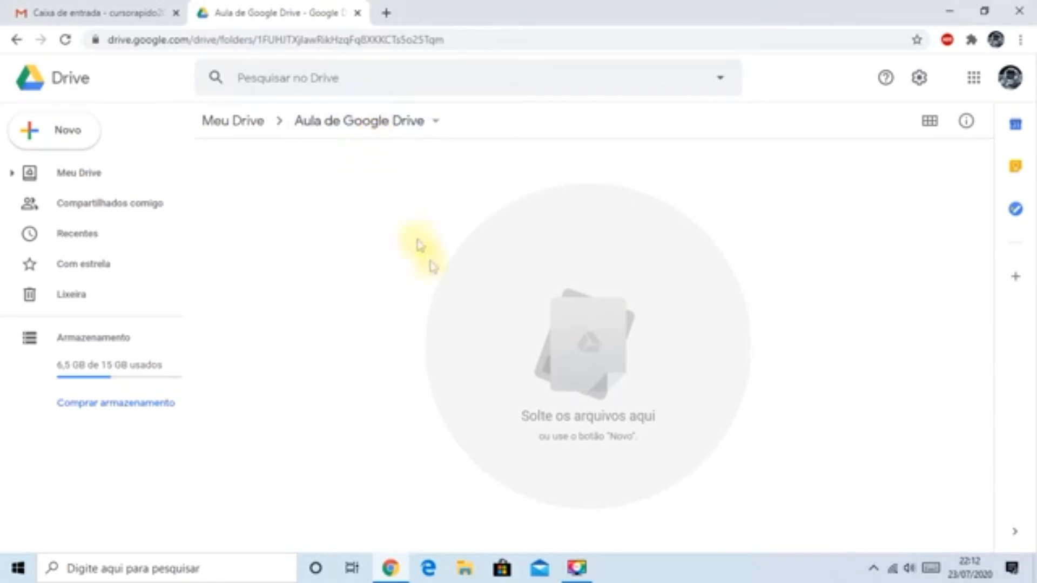
{"action": "right_click", "coordinate": [585, 301]}
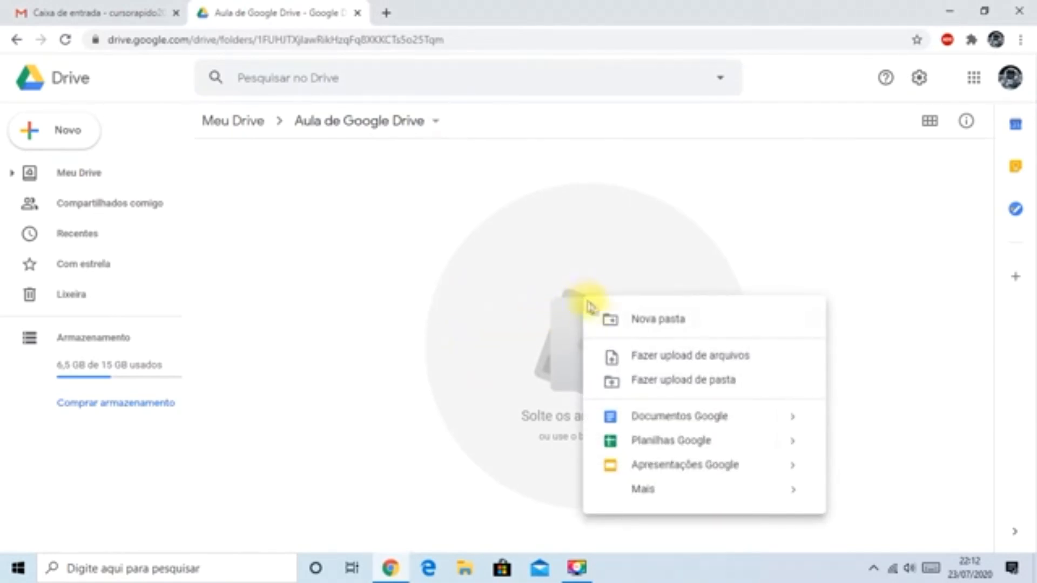
{"action": "left_click", "coordinate": [687, 367]}
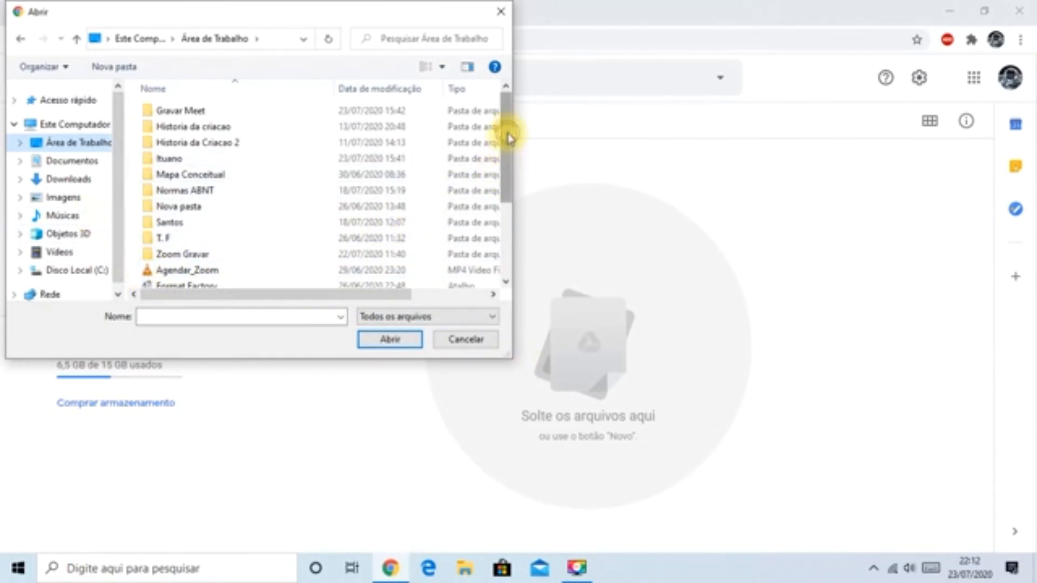
{"action": "left_click_drag", "start_coordinate": [509, 138], "coordinate": [505, 218]}
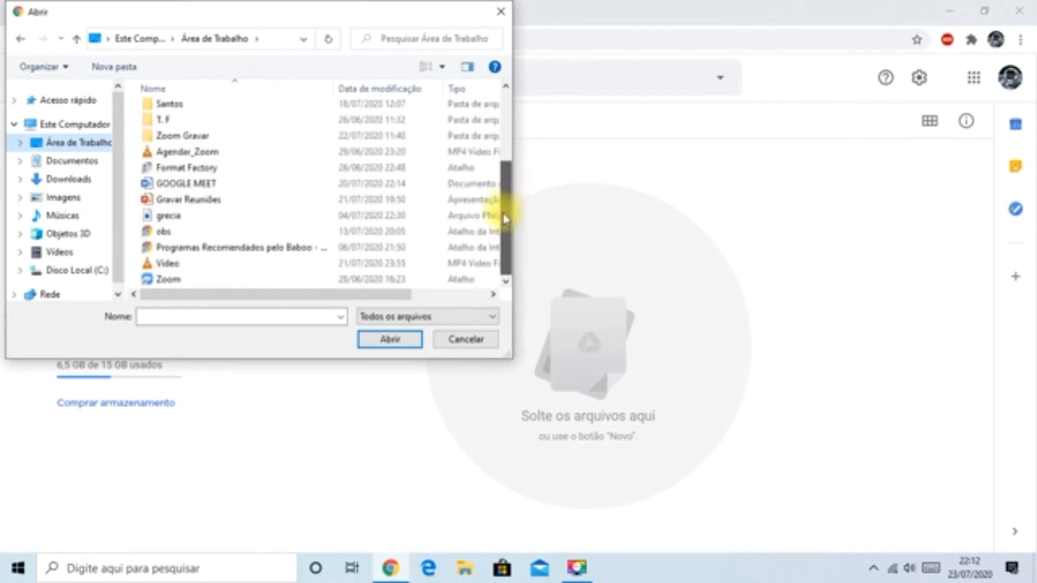
{"action": "left_click", "coordinate": [166, 266]}
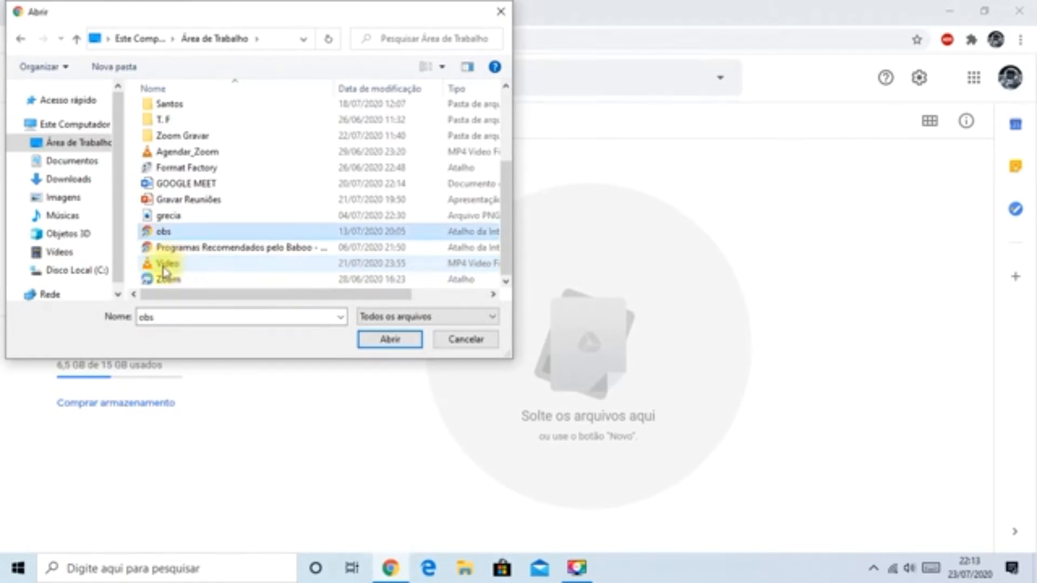
{"action": "left_click", "coordinate": [163, 265]}
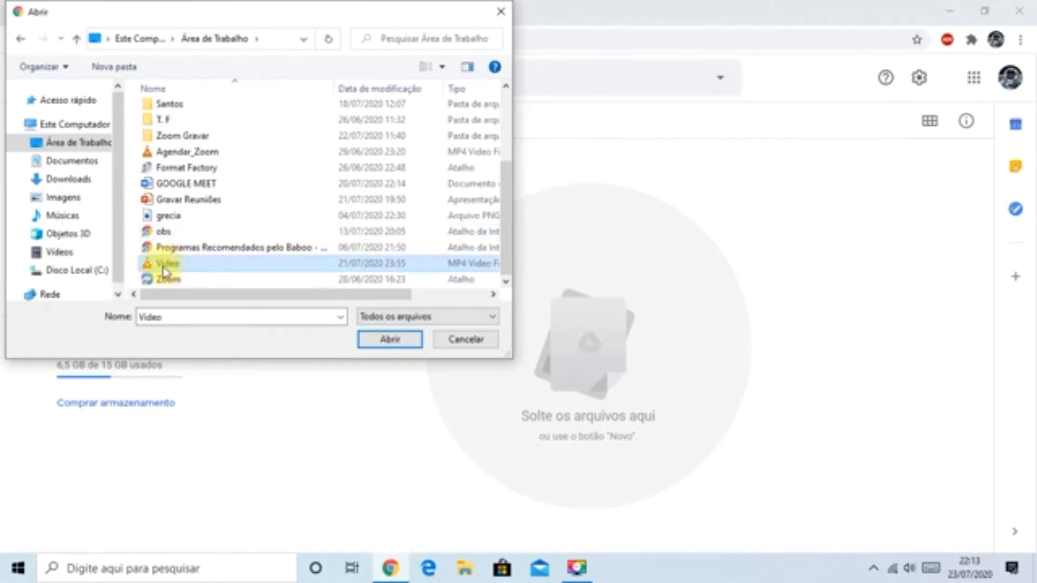
{"action": "left_click", "coordinate": [387, 339]}
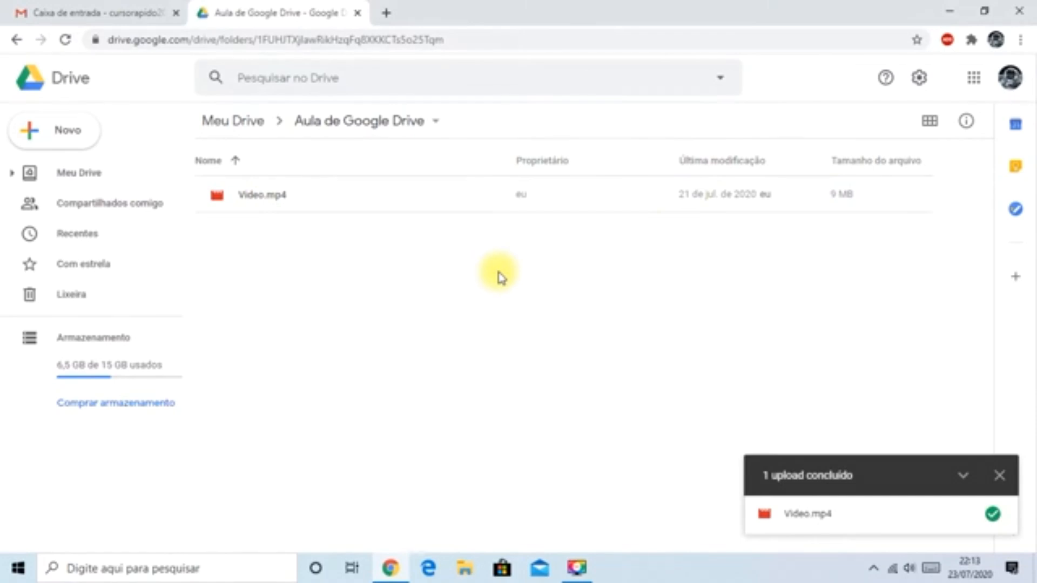
- View the folder's contents as a grid and return to the list view
{"action": "left_click", "coordinate": [930, 125]}
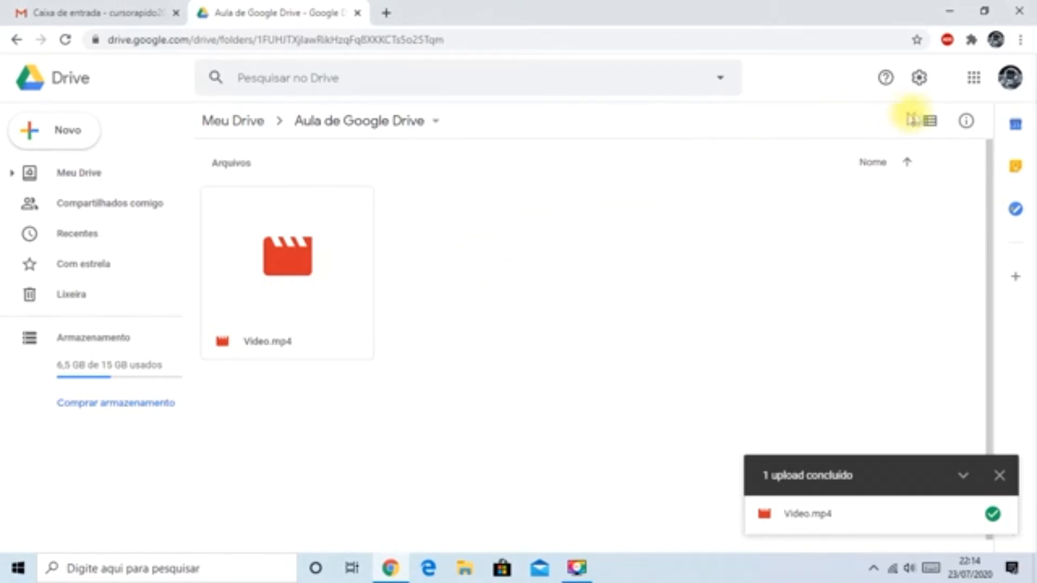
{"action": "left_click", "coordinate": [930, 121]}
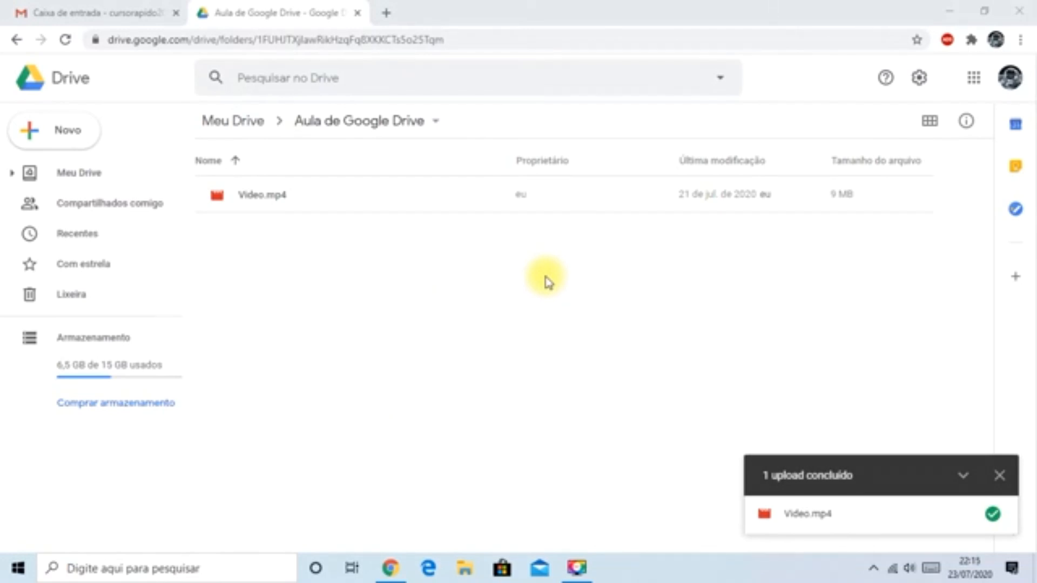
- Open the sharing settings for Video.mp4 and show the suggested contacts
{"action": "right_click", "coordinate": [253, 200]}
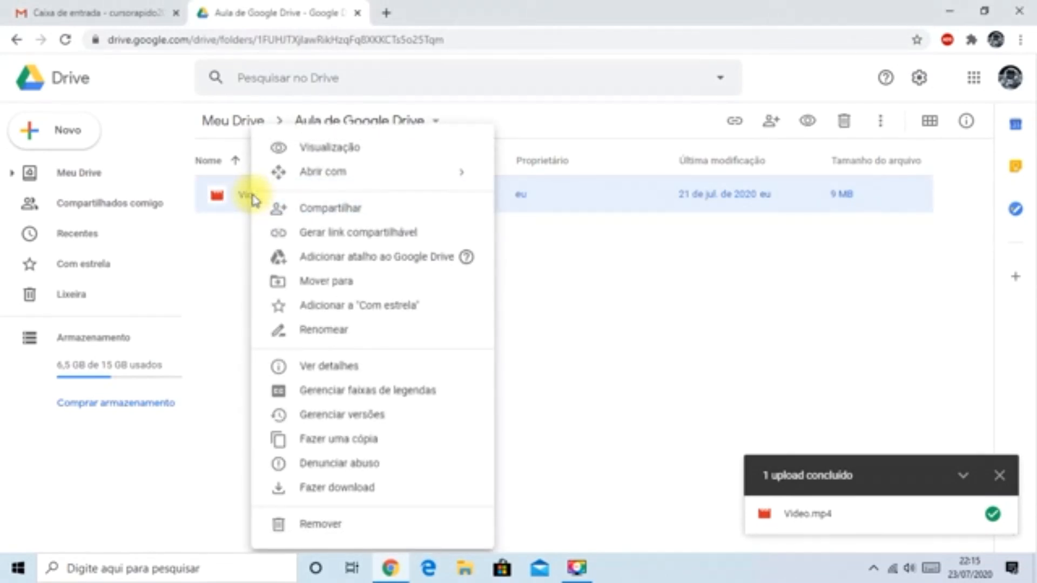
{"action": "left_click", "coordinate": [303, 208]}
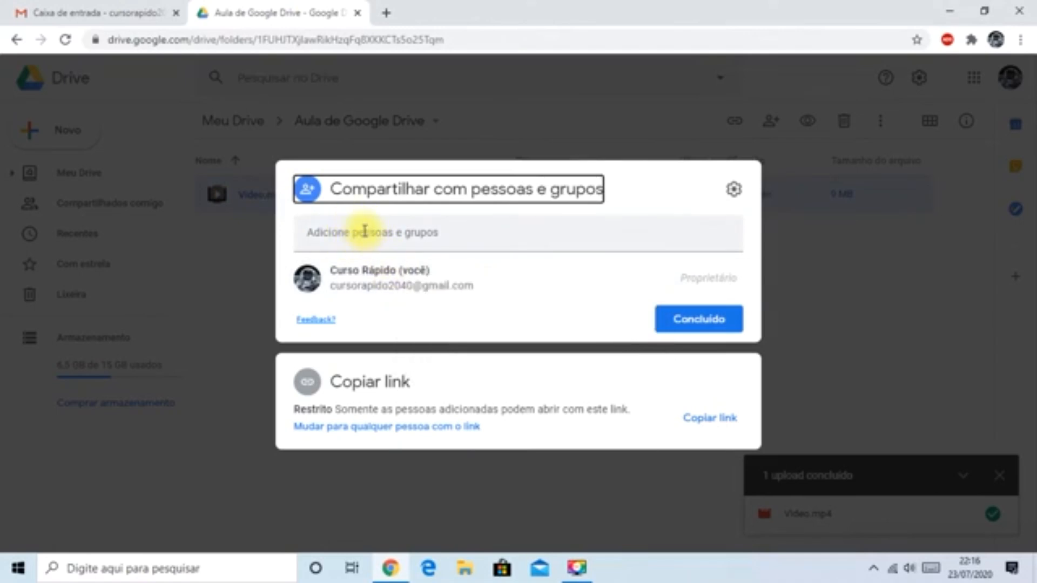
{"action": "left_click", "coordinate": [366, 231]}
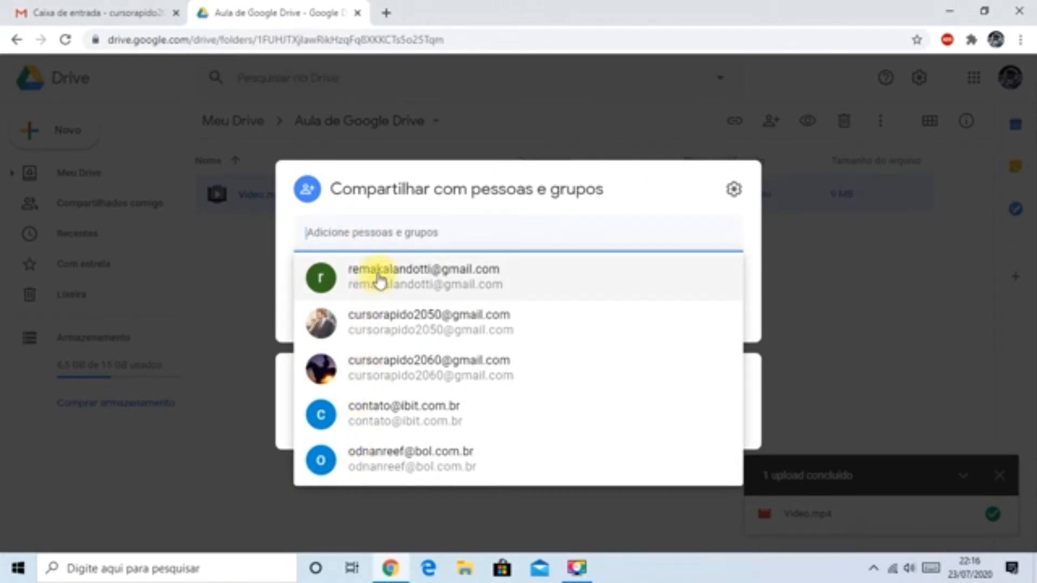
{"action": "left_click", "coordinate": [355, 229]}
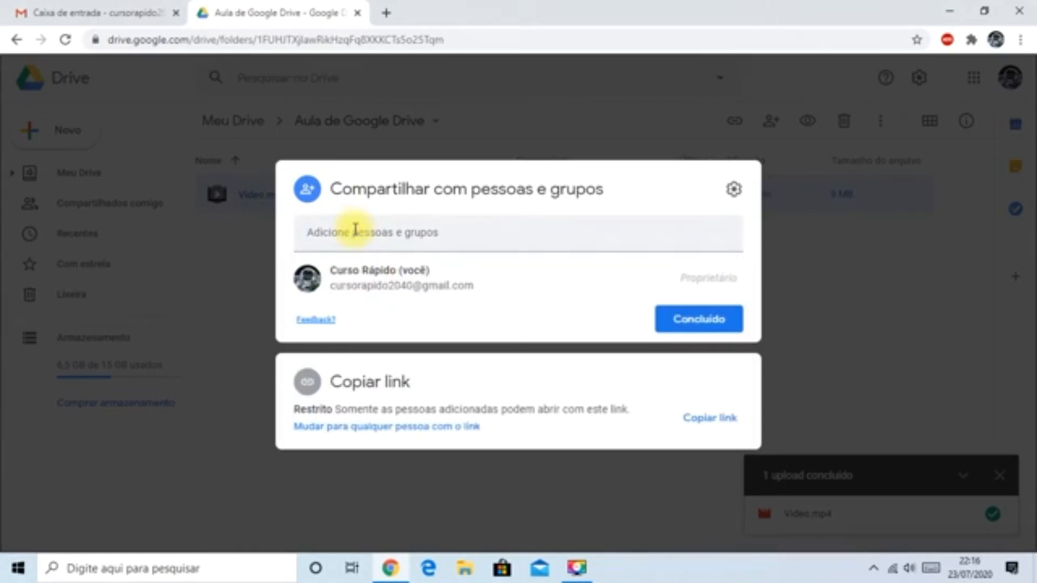
{"action": "left_click", "coordinate": [355, 227]}
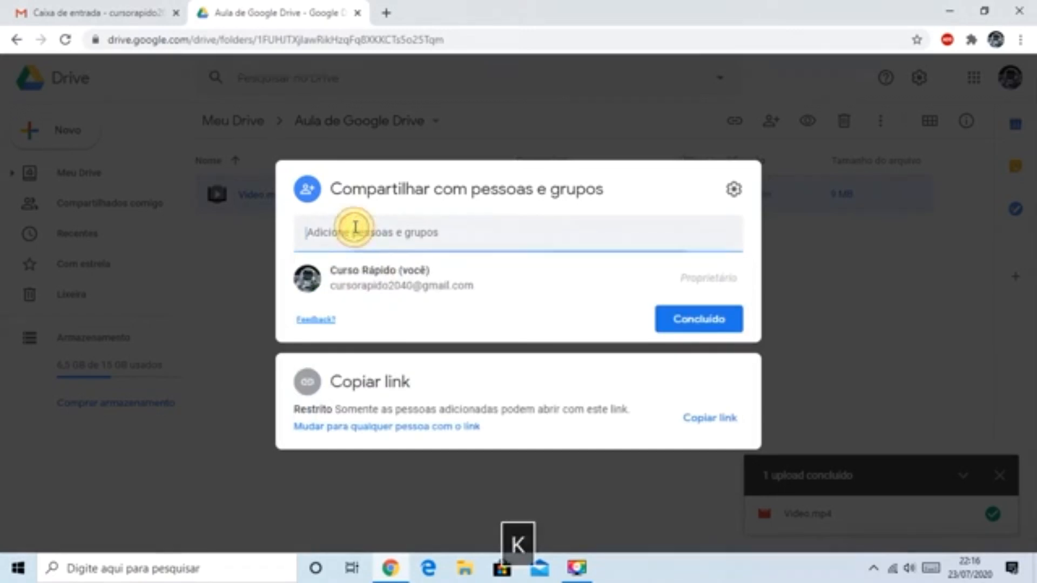
{"action": "type", "text": "sddsds"}
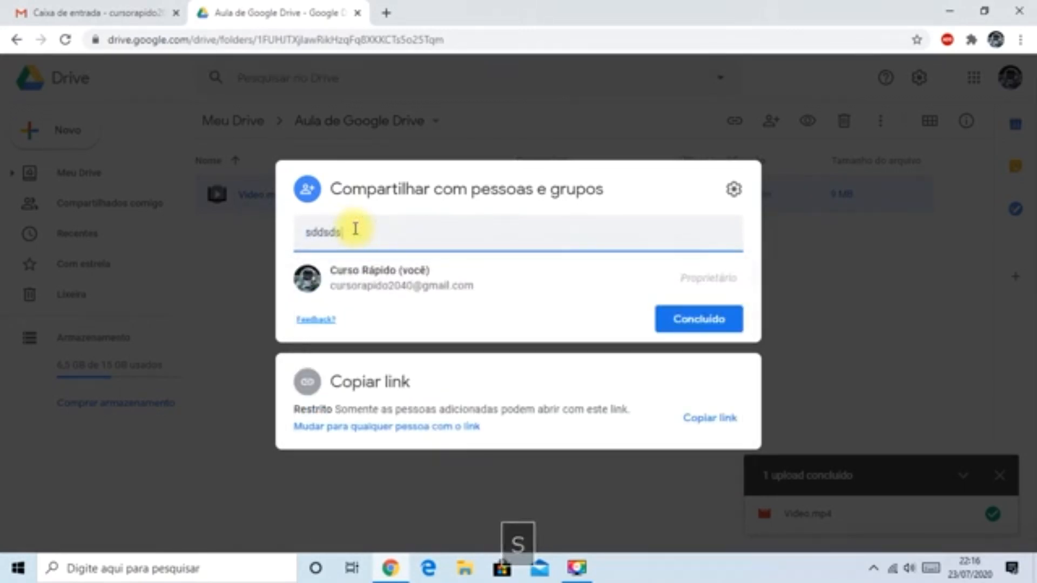
{"action": "key", "text": "BackSpace"}
{"action": "key", "text": "BackSpace"}
{"action": "key", "text": "BackSpace"}
{"action": "key", "text": "BackSpace"}
{"action": "key", "text": "BackSpace"}
{"action": "key", "text": "BackSpace"}
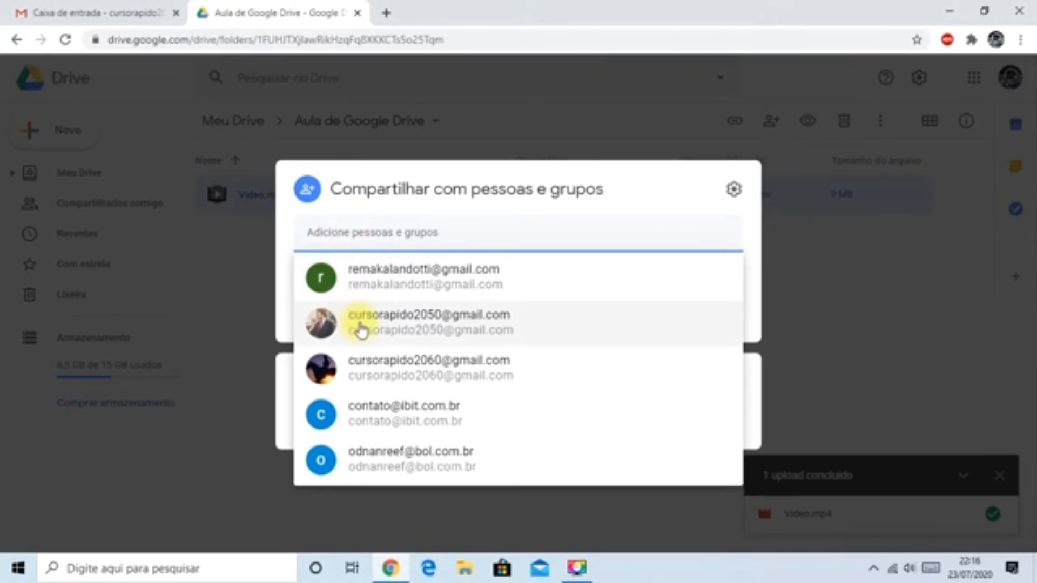
- Add the second and third suggested contacts as recipients of Video.mp4 and set their access to Leitor
{"action": "left_click", "coordinate": [361, 330]}
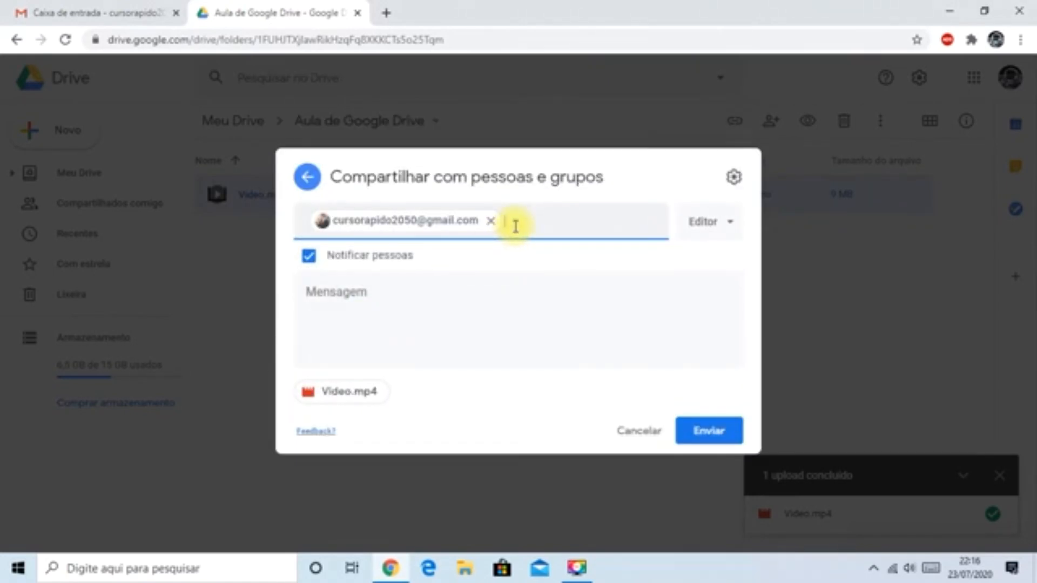
{"action": "left_click", "coordinate": [516, 226]}
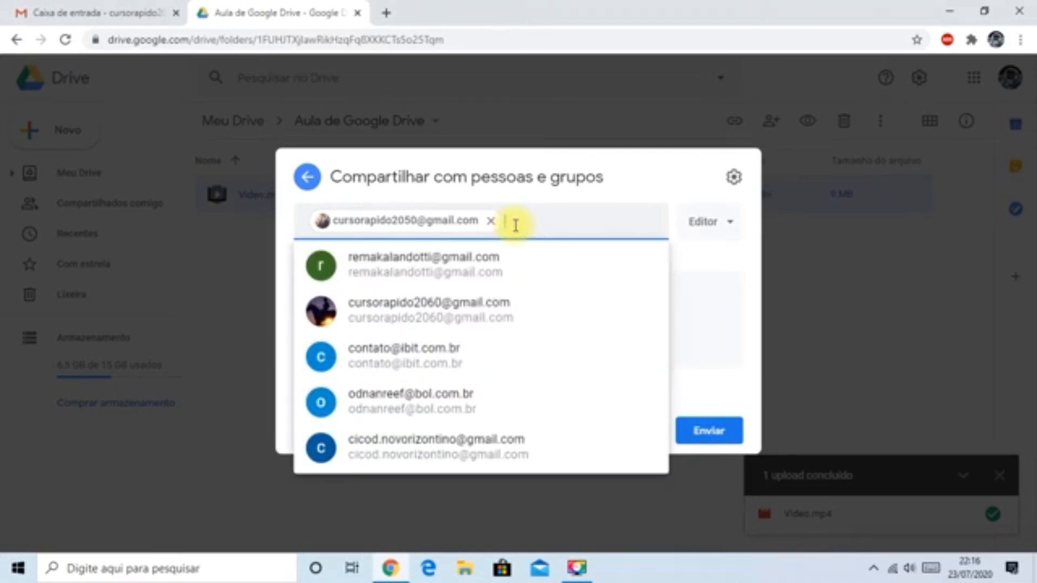
{"action": "left_click", "coordinate": [376, 319]}
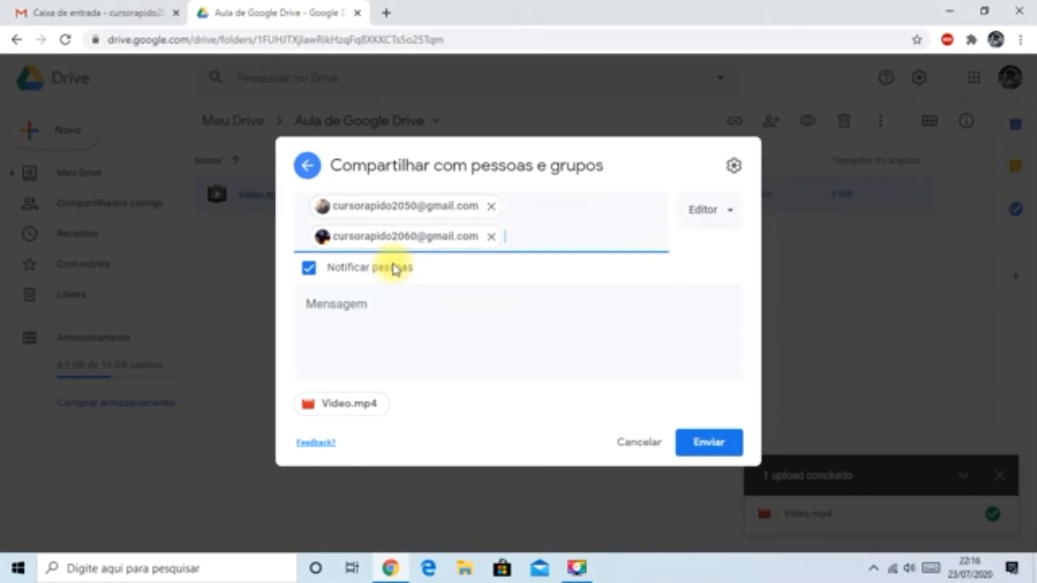
{"action": "mouse_move", "coordinate": [403, 246]}
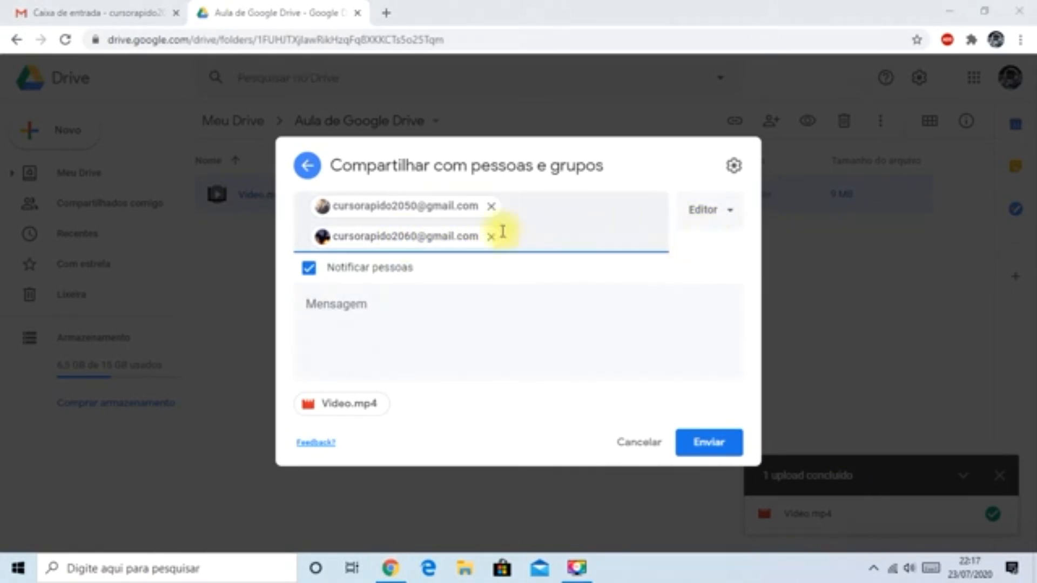
{"action": "left_click", "coordinate": [726, 212]}
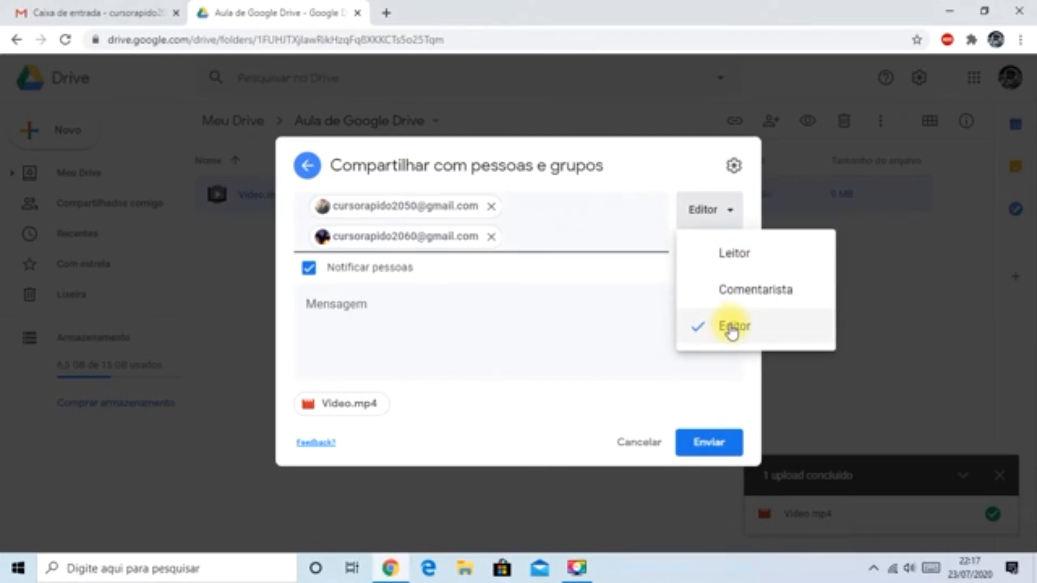
{"action": "left_click", "coordinate": [740, 258]}
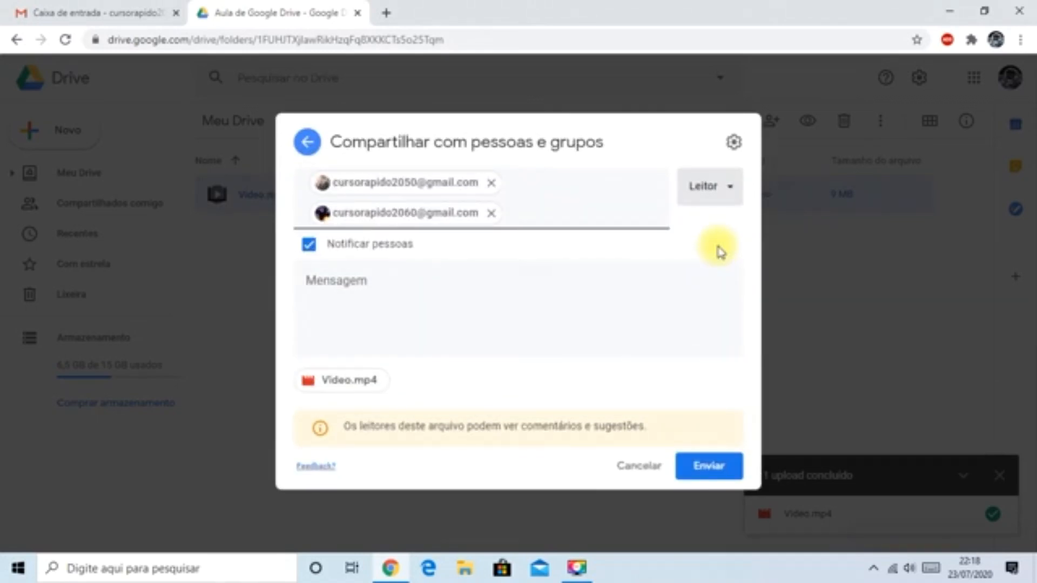
- Stop editors from changing permissions and sharing, keeping the download, print and copy option enabled for readers and commenters
{"action": "left_click", "coordinate": [734, 143]}
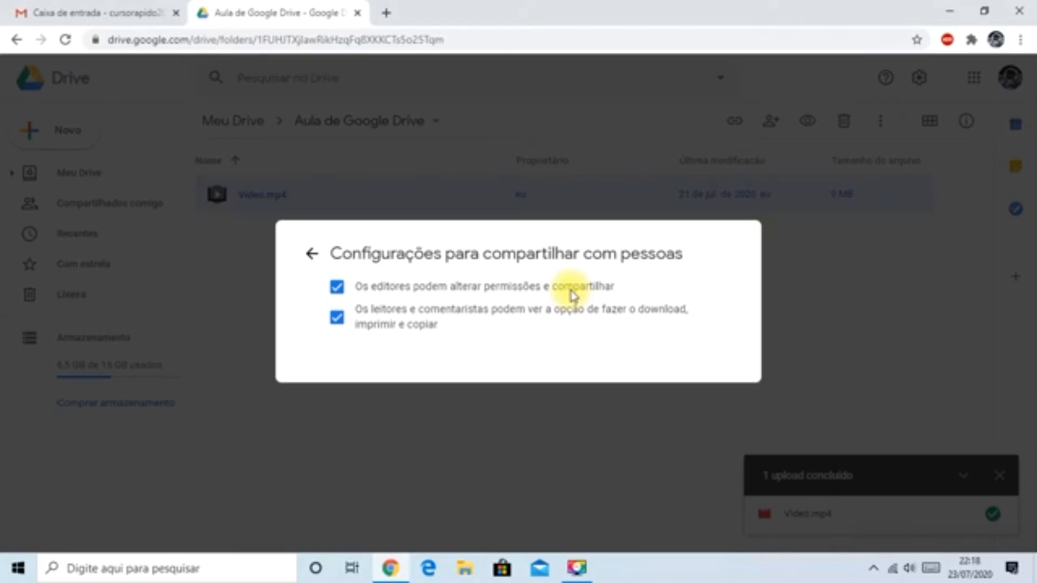
{"action": "left_click", "coordinate": [337, 292]}
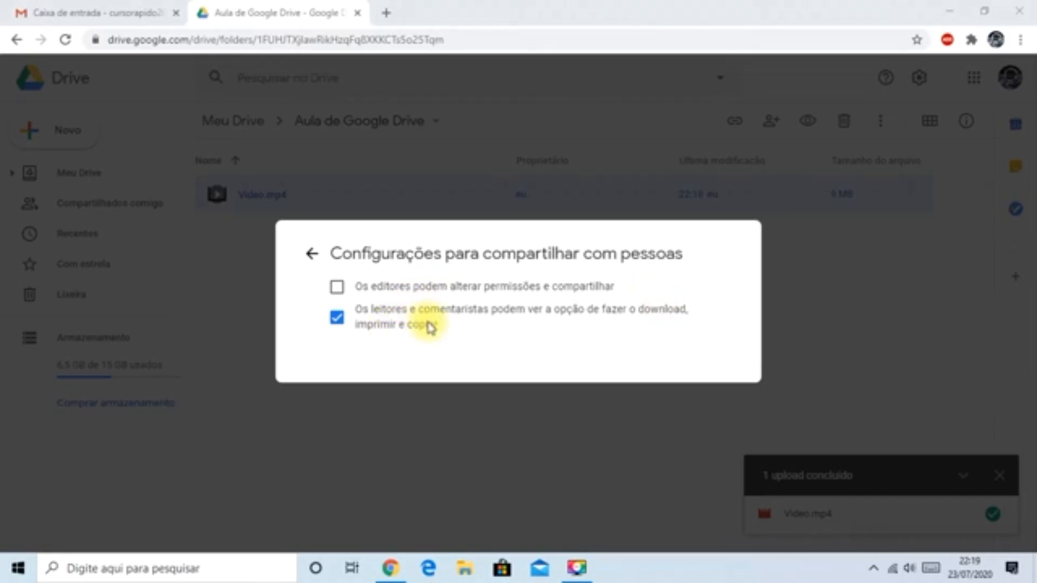
{"action": "left_click", "coordinate": [335, 324]}
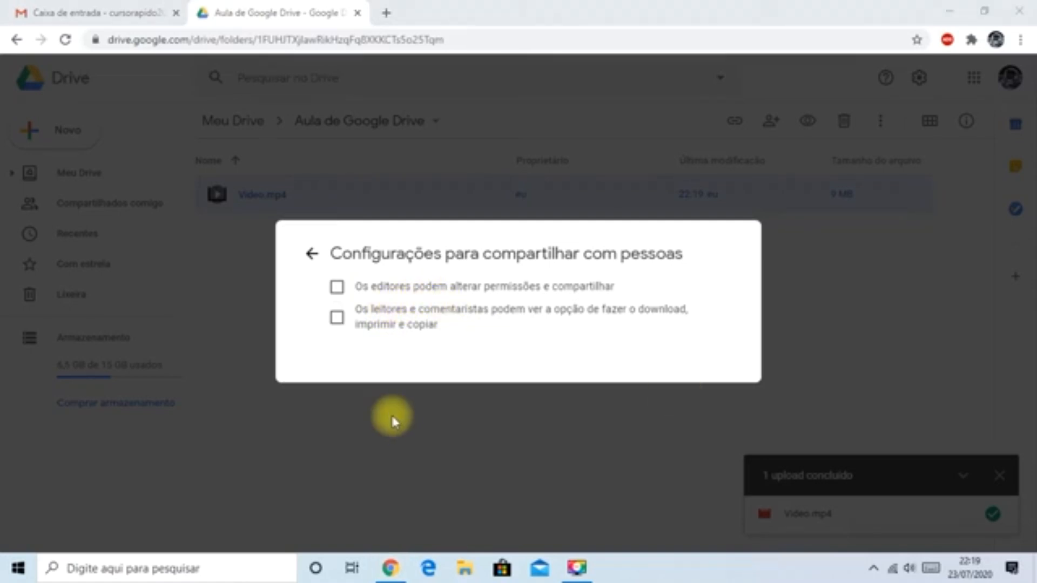
{"action": "left_click", "coordinate": [337, 318]}
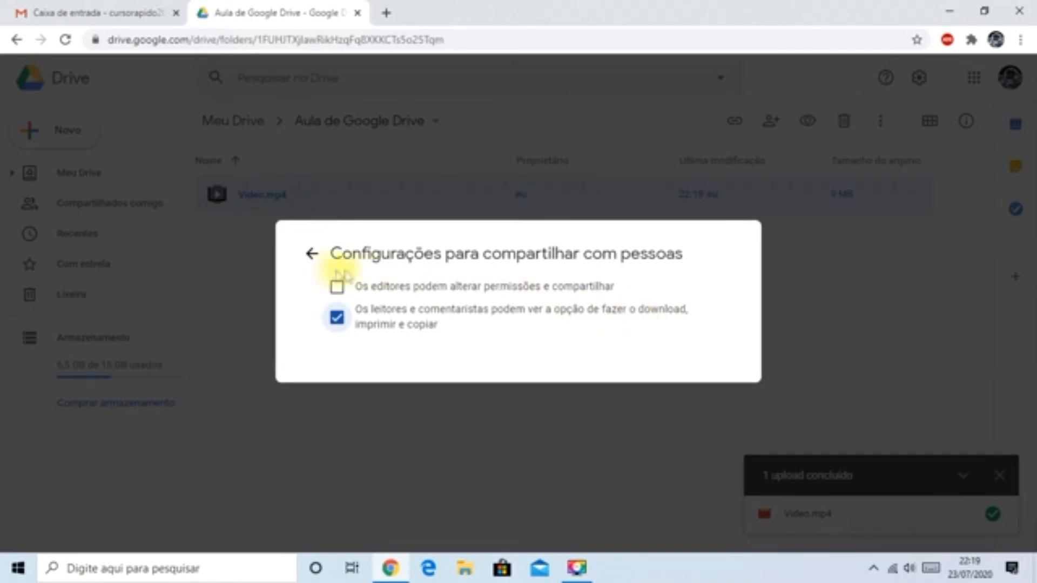
{"action": "left_click", "coordinate": [312, 253]}
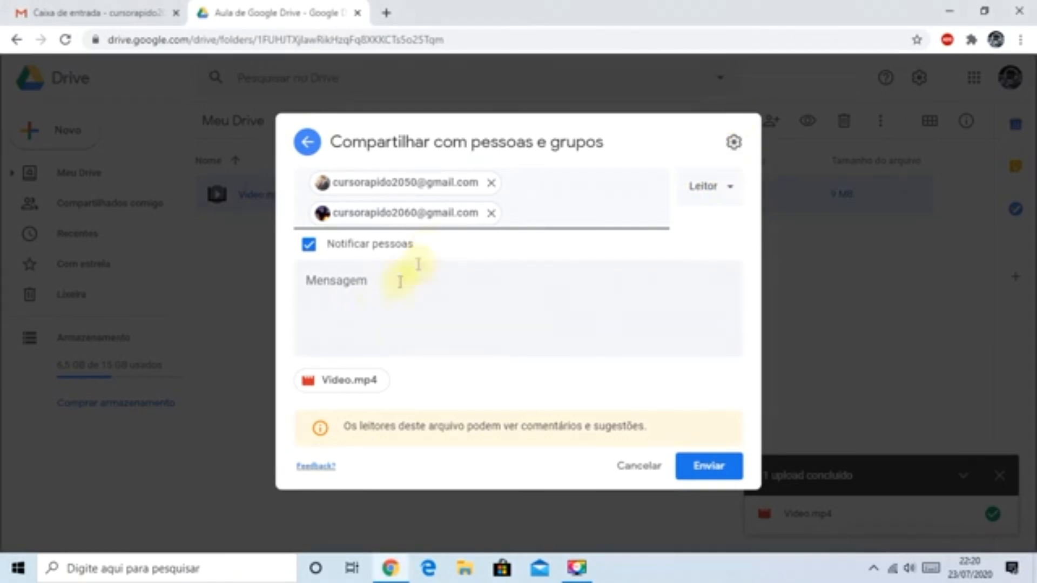
- Add the message "Segue vídeo do dia 23/07/2020" and send the sharing invitation
{"action": "left_click", "coordinate": [366, 304]}
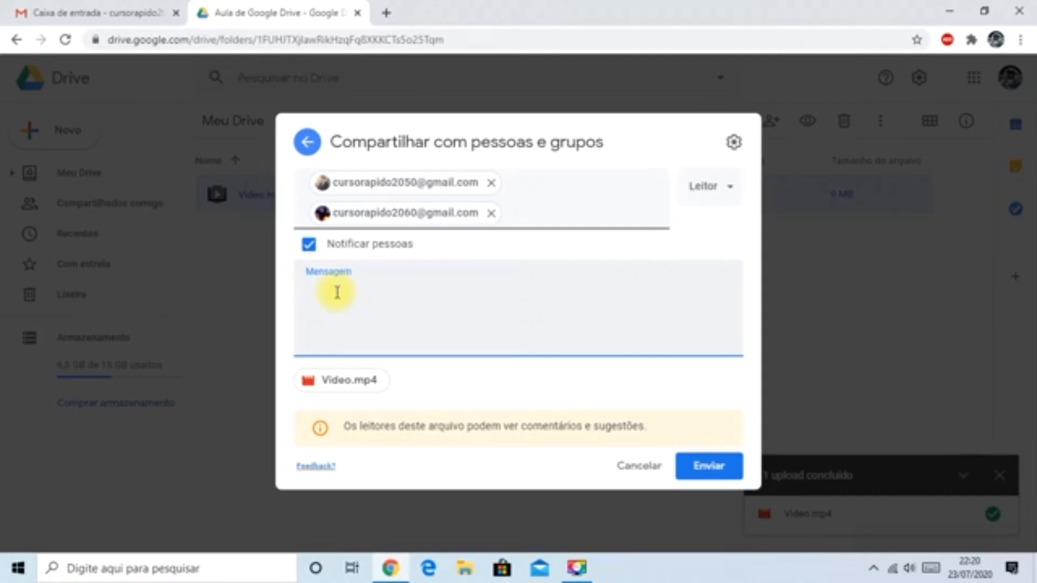
{"action": "type", "text": "Segue vídeo do dia 23/07/2020"}
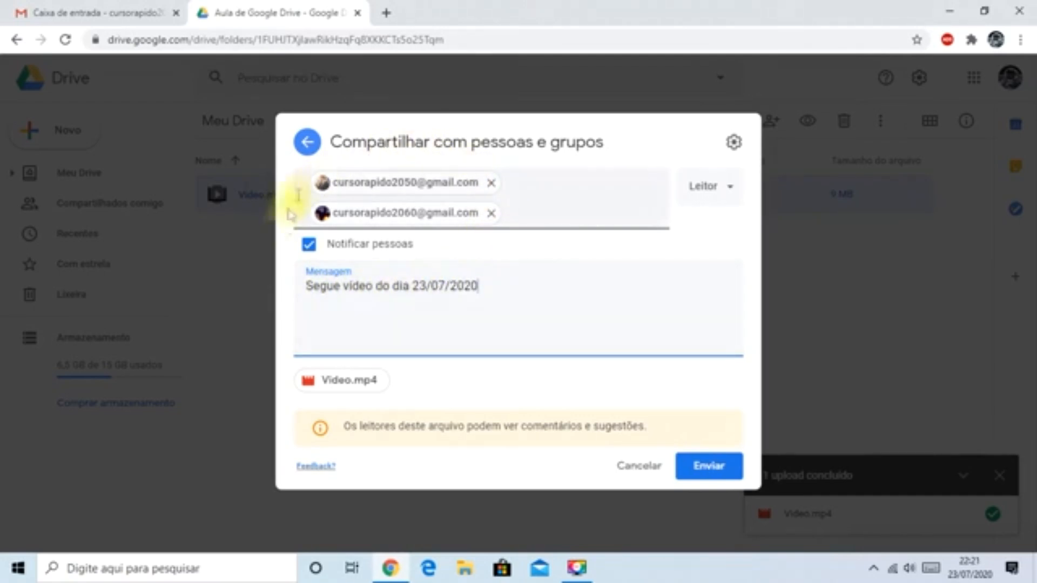
{"action": "left_click", "coordinate": [777, 326]}
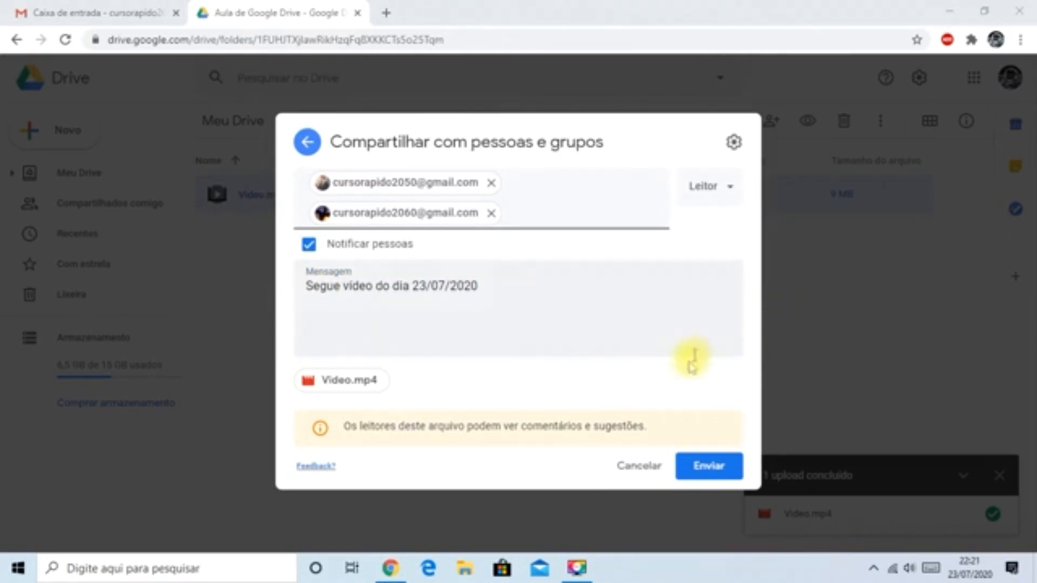
{"action": "left_click", "coordinate": [709, 469]}
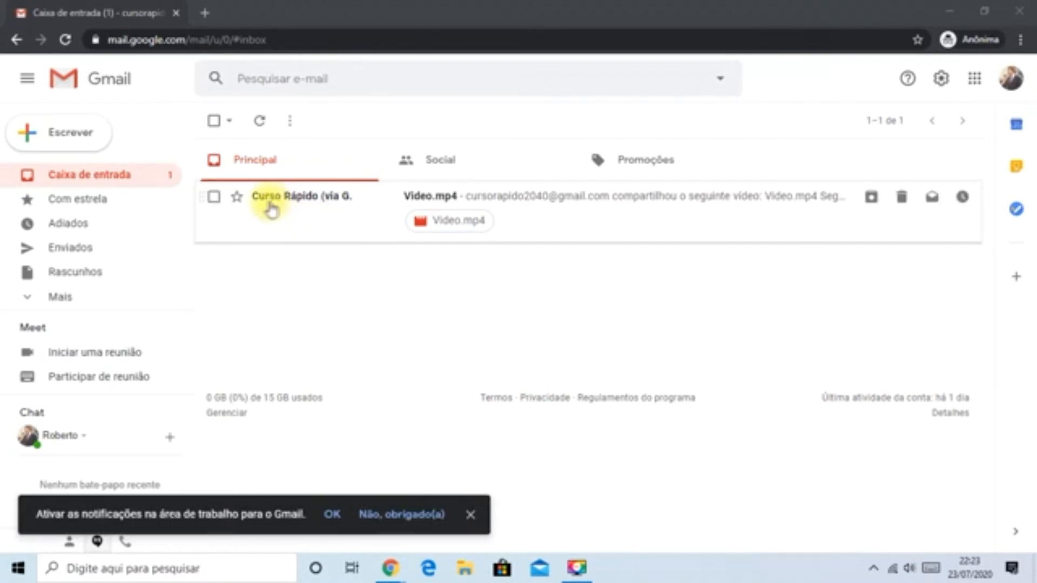
- Open the Video.mp4 sharing email in the recipient's Gmail inbox and read the sender's message
{"action": "mouse_move", "coordinate": [278, 204]}
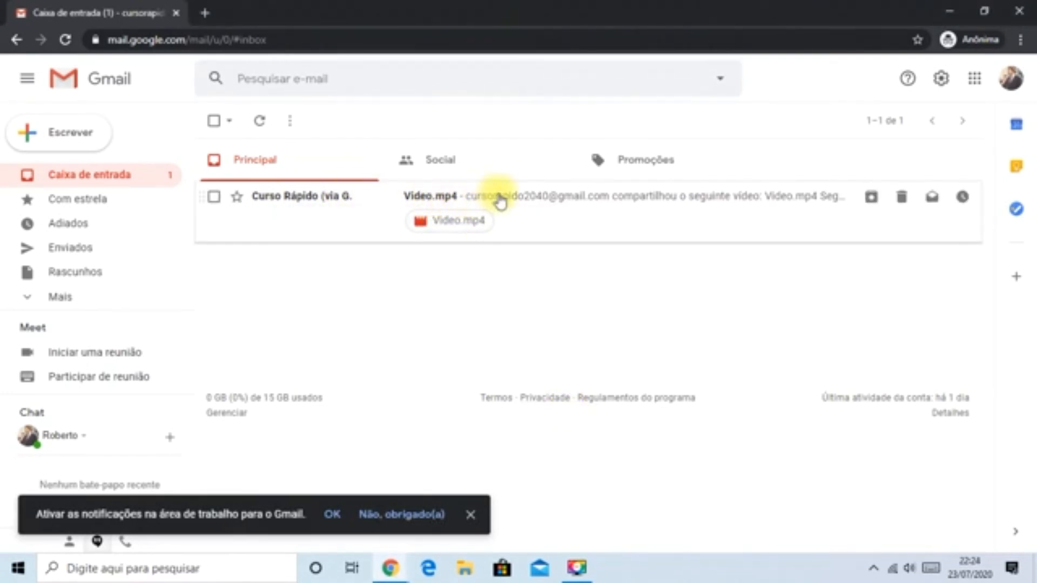
{"action": "left_click", "coordinate": [305, 203]}
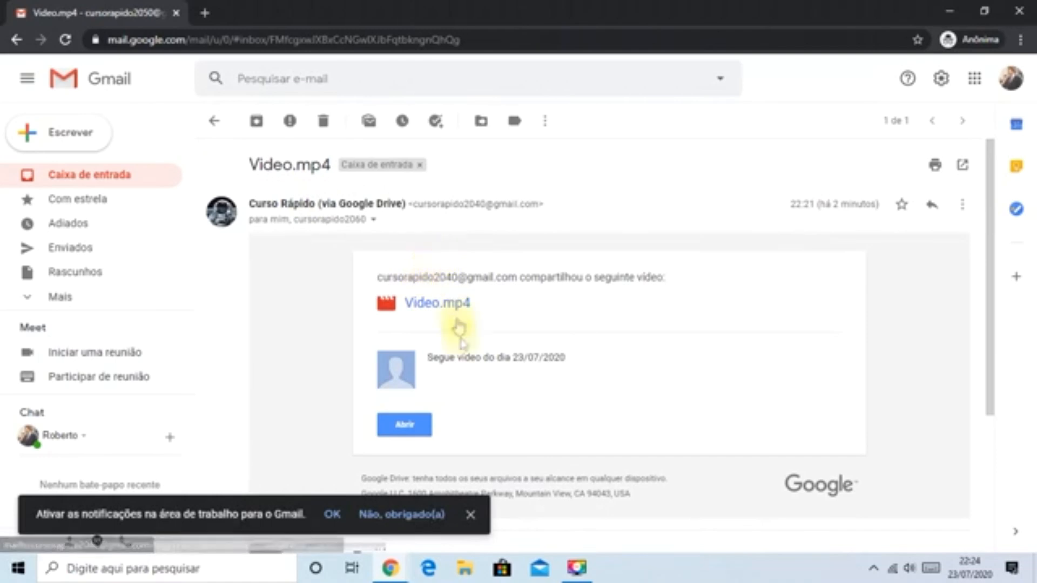
{"action": "left_click_drag", "start_coordinate": [428, 357], "coordinate": [475, 355]}
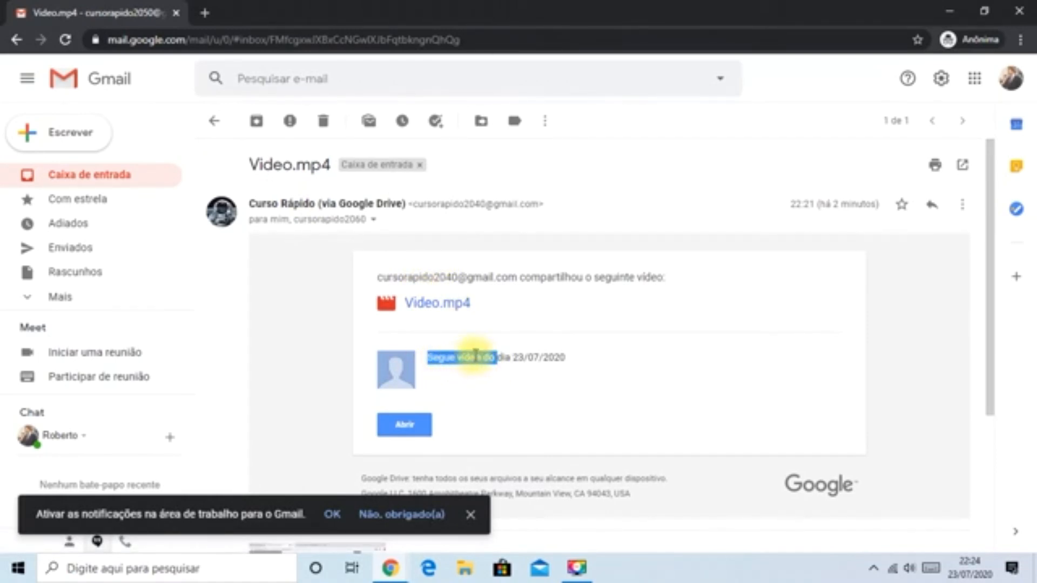
{"action": "left_click", "coordinate": [561, 359]}
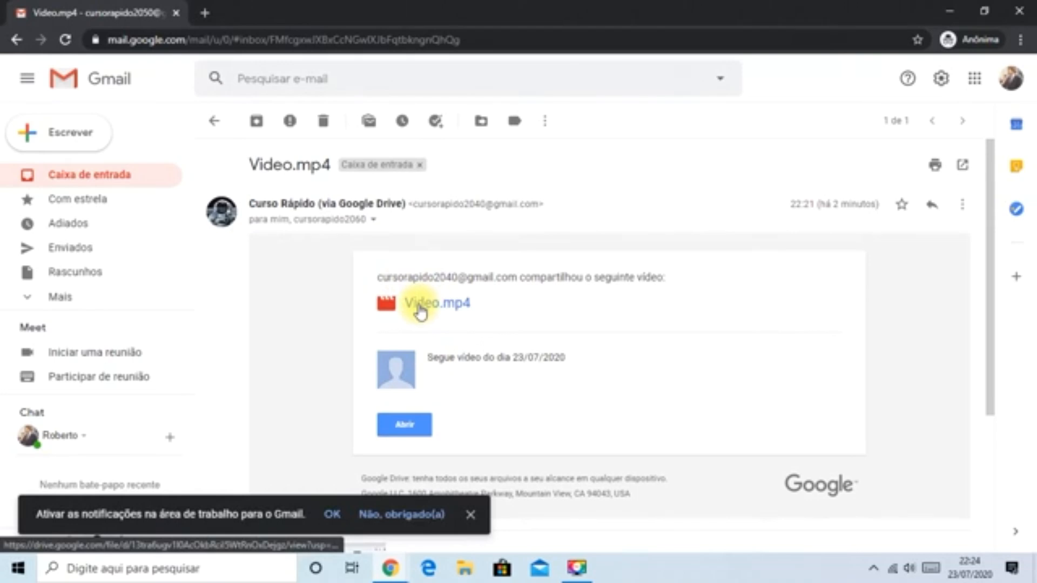
{"action": "left_click_drag", "start_coordinate": [427, 357], "coordinate": [606, 358]}
{"action": "left_click", "coordinate": [626, 360]}
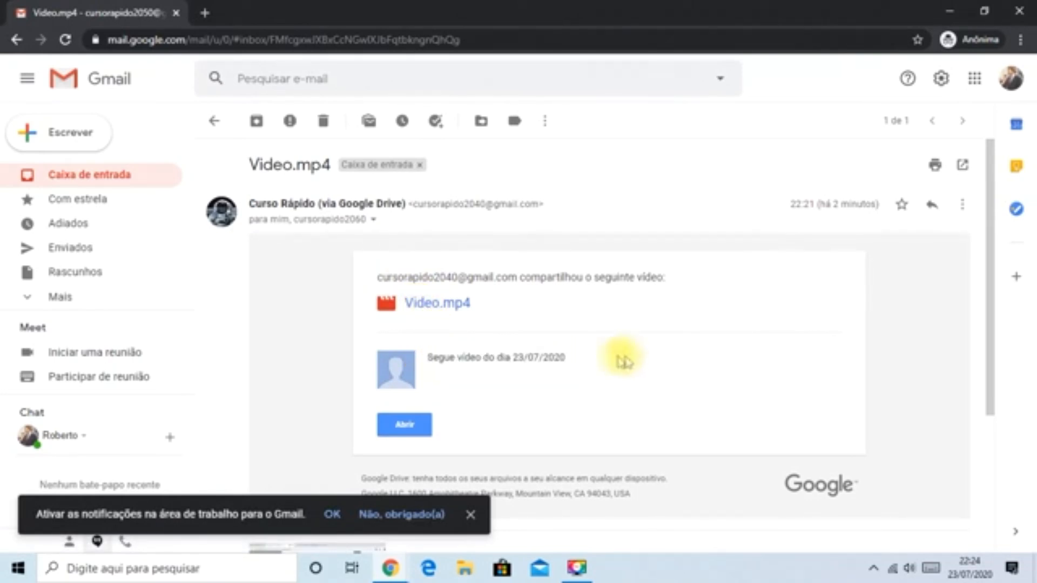
- Open the shared Video.mp4 from the email and download it
{"action": "left_click", "coordinate": [418, 429]}
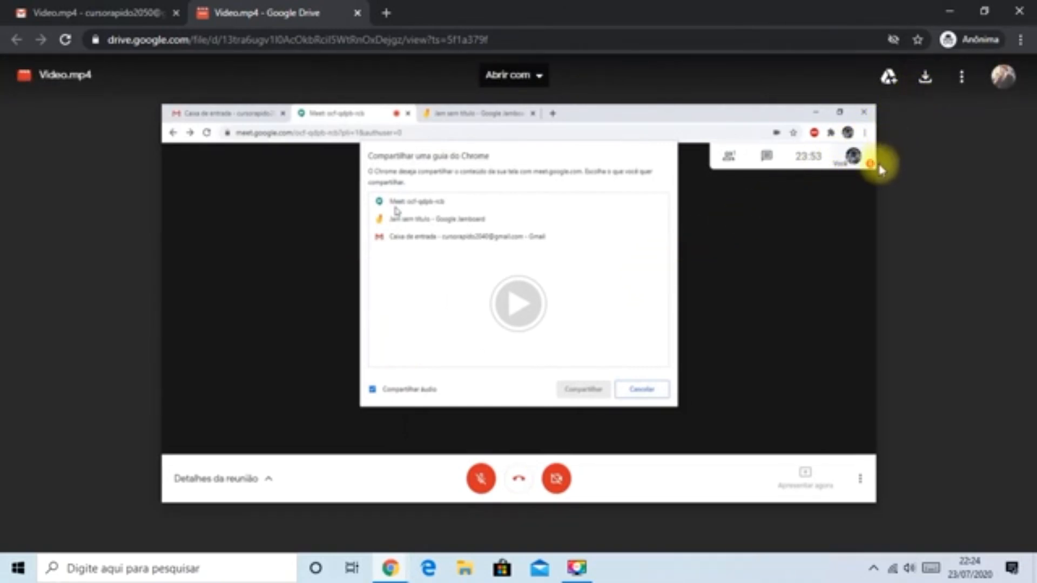
{"action": "left_click", "coordinate": [926, 80]}
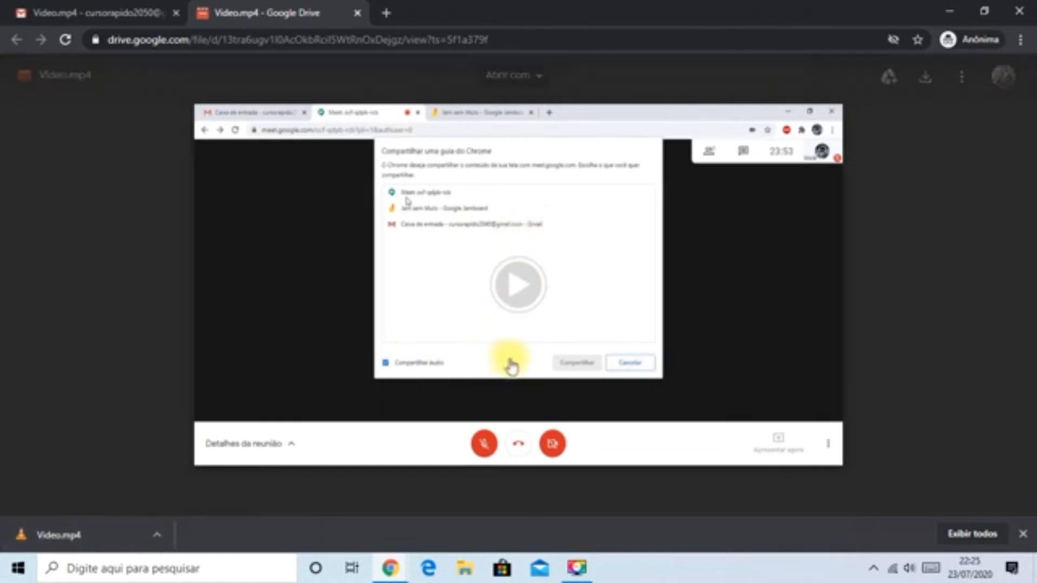
- Start playback of the shared video, pause it and close its preview
{"action": "left_click", "coordinate": [516, 291]}
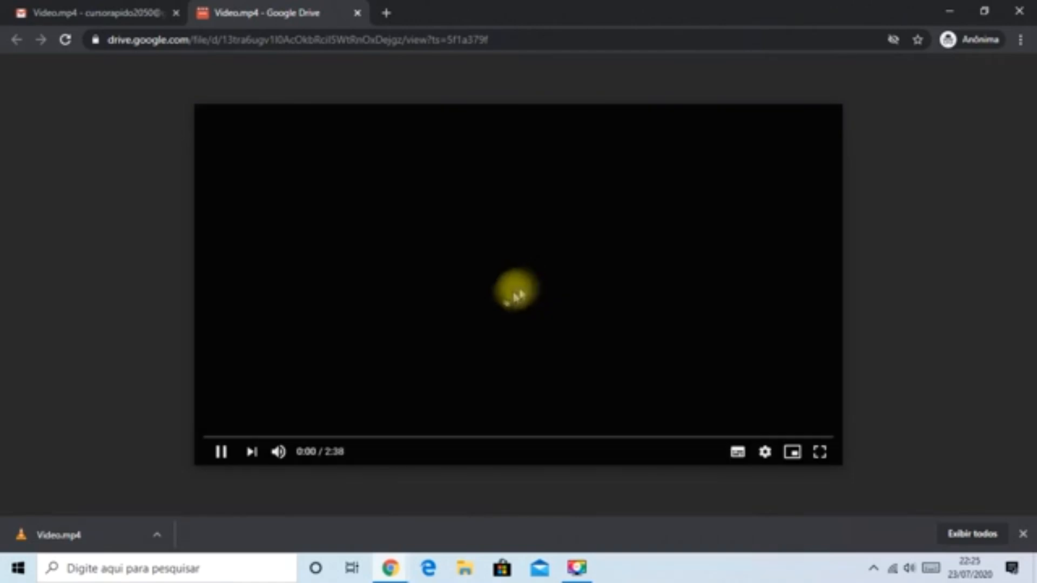
{"action": "left_click", "coordinate": [224, 457]}
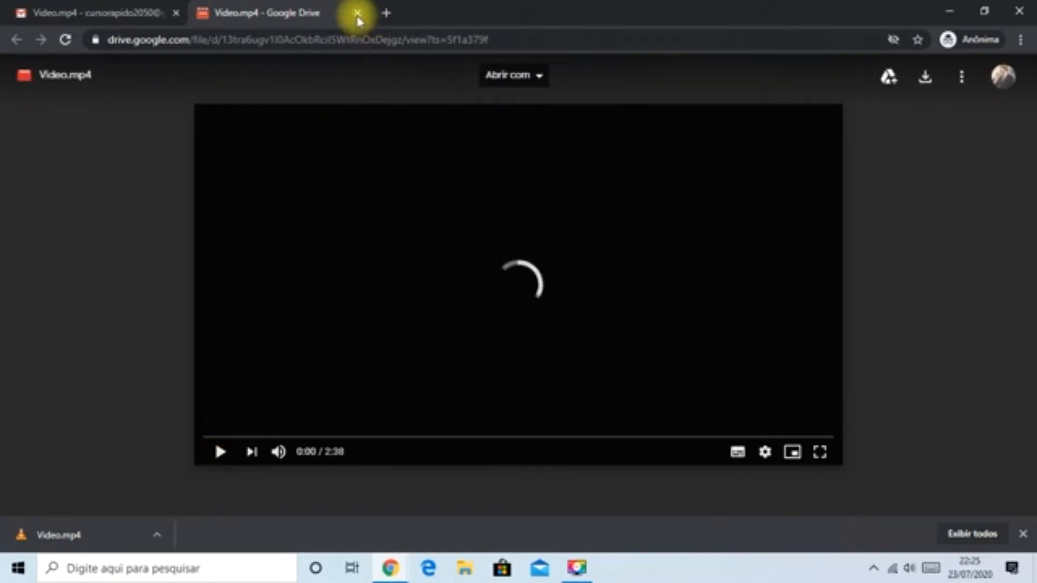
{"action": "left_click", "coordinate": [357, 12]}
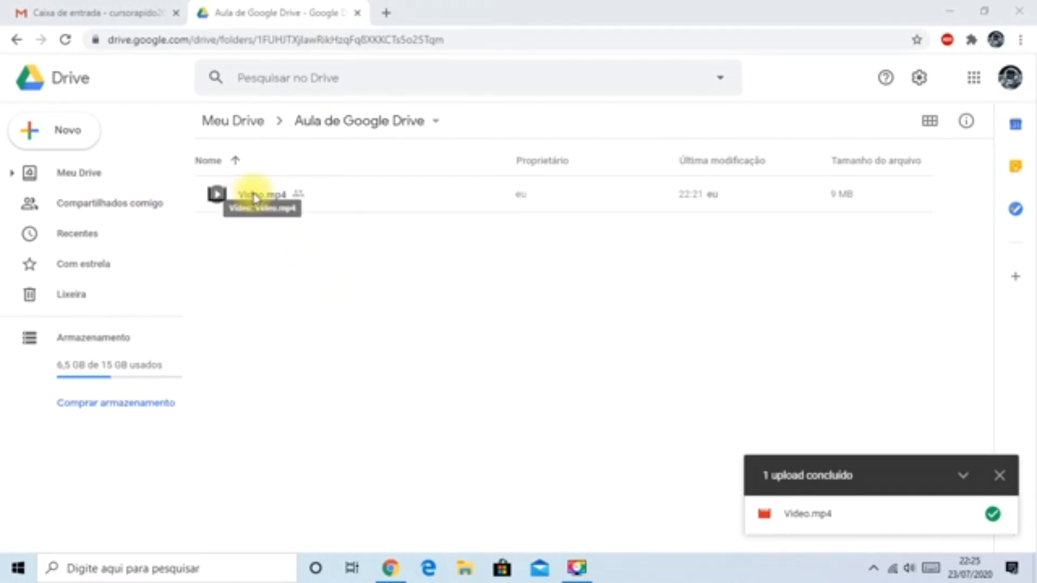
- Reopen the sharing settings for Video.mp4 in the owner's Drive and remove the person listed directly below the owner
{"action": "right_click", "coordinate": [254, 198]}
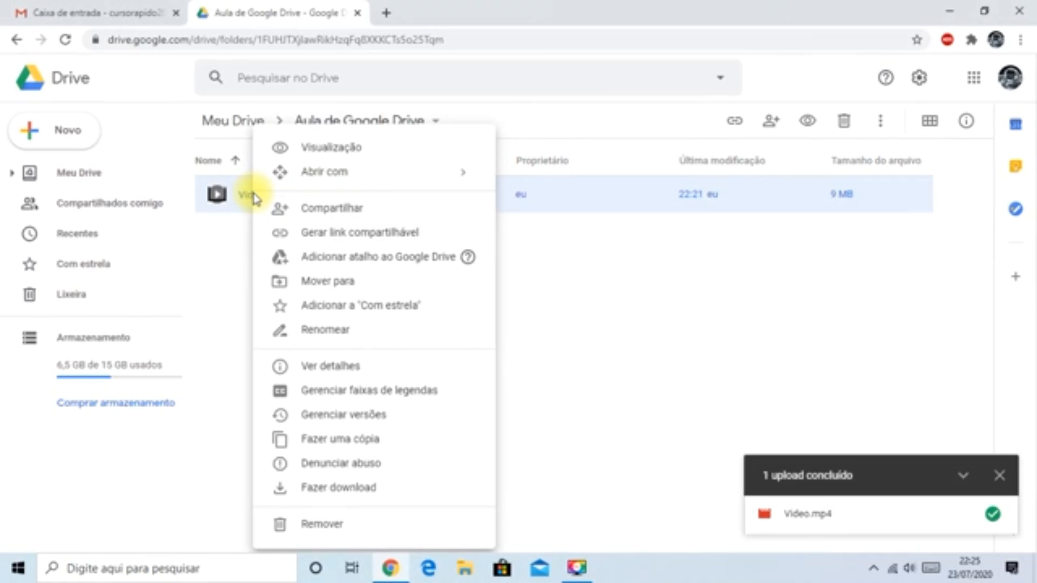
{"action": "left_click", "coordinate": [301, 210]}
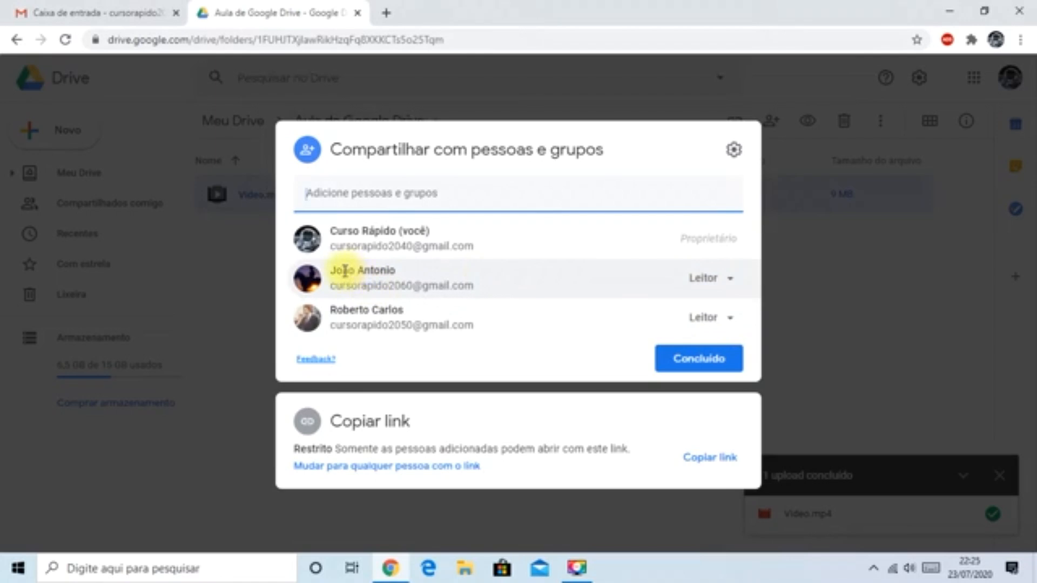
{"action": "left_click", "coordinate": [733, 280]}
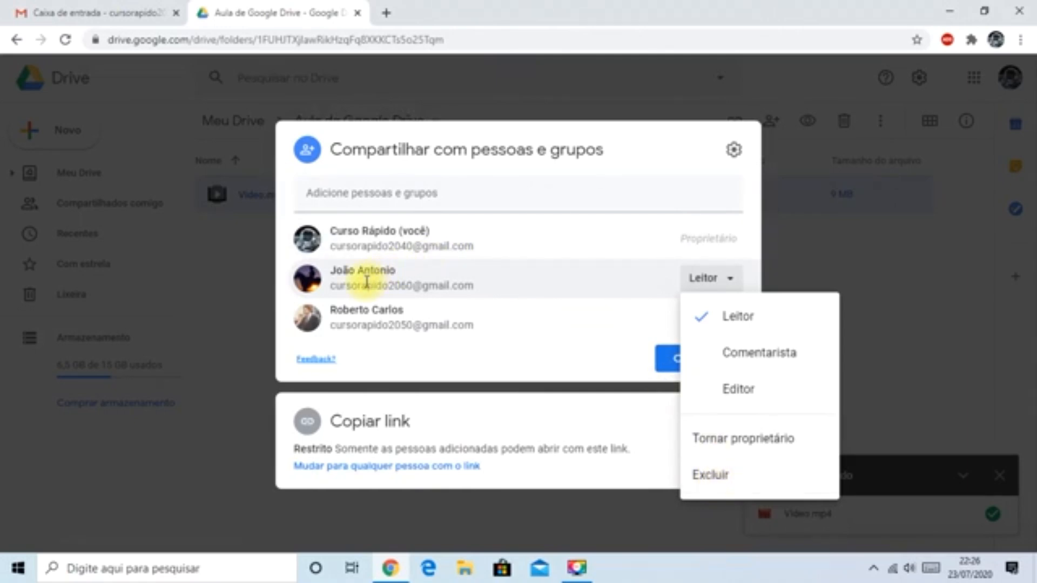
{"action": "mouse_move", "coordinate": [366, 282]}
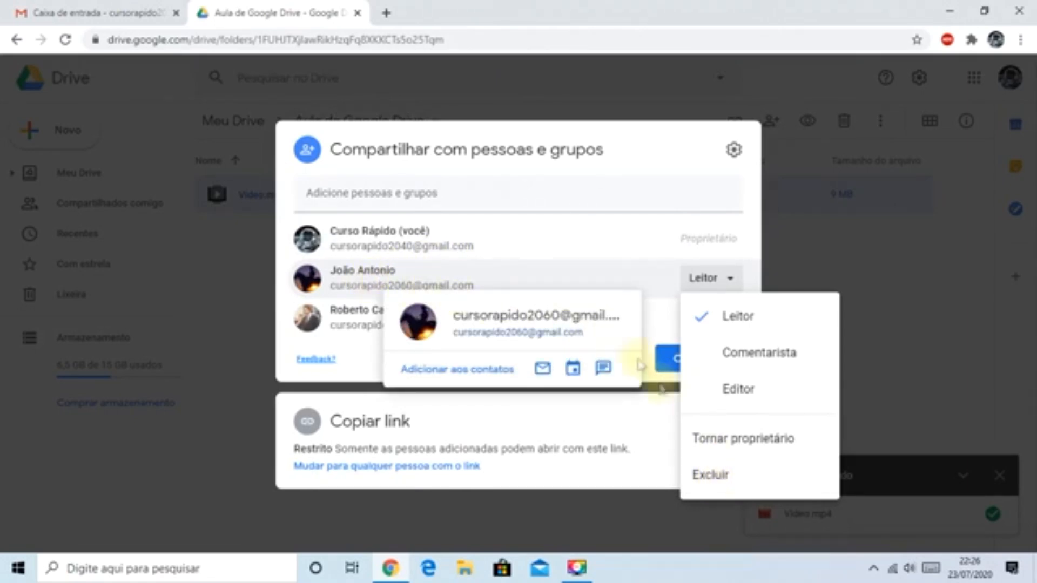
{"action": "left_click", "coordinate": [709, 478]}
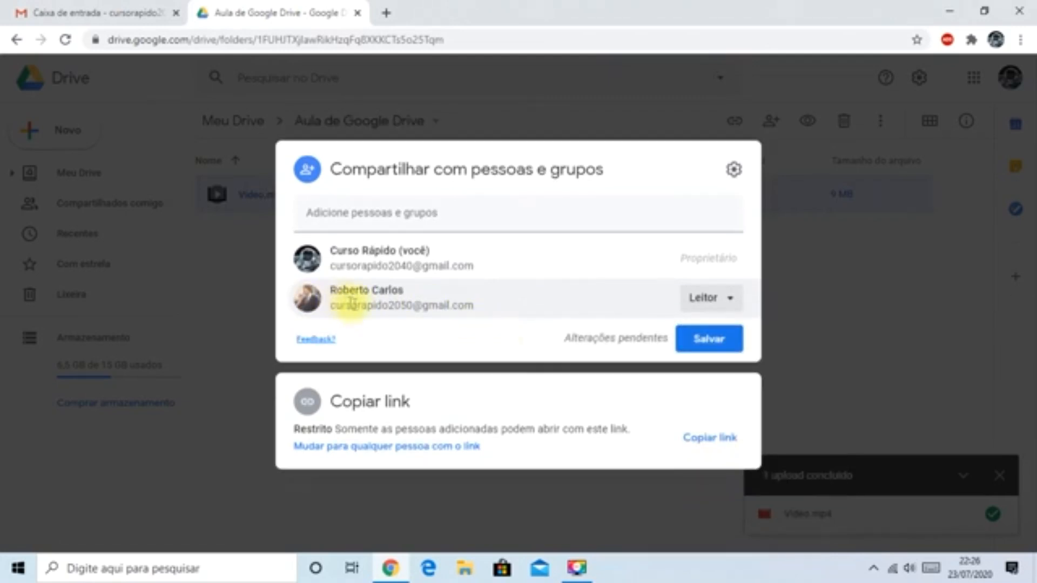
{"action": "mouse_move", "coordinate": [434, 305]}
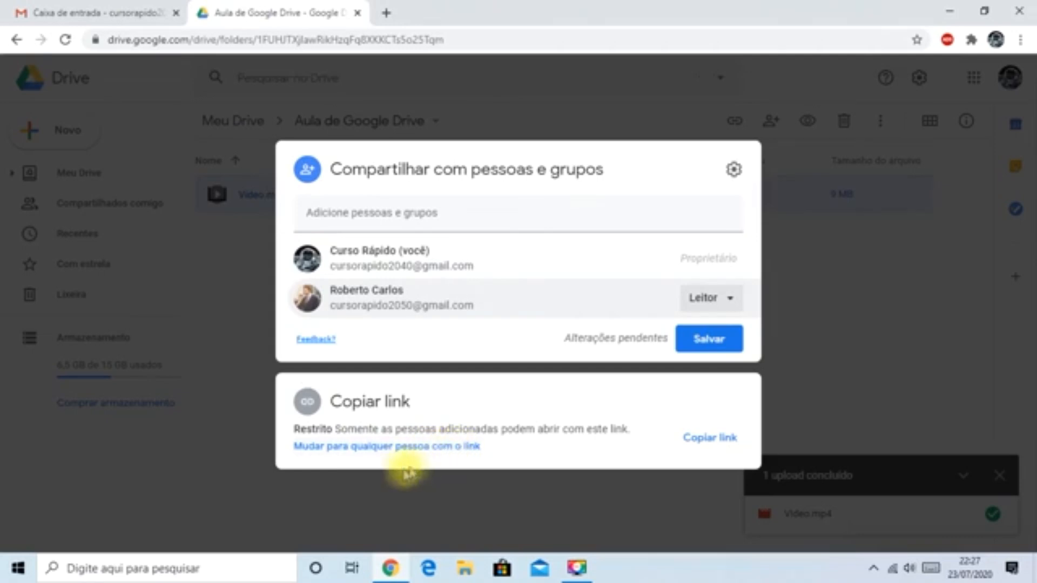
- Switch link access to anyone with the link, set it back to Restrito and return to the list of people with access
{"action": "left_click", "coordinate": [371, 456]}
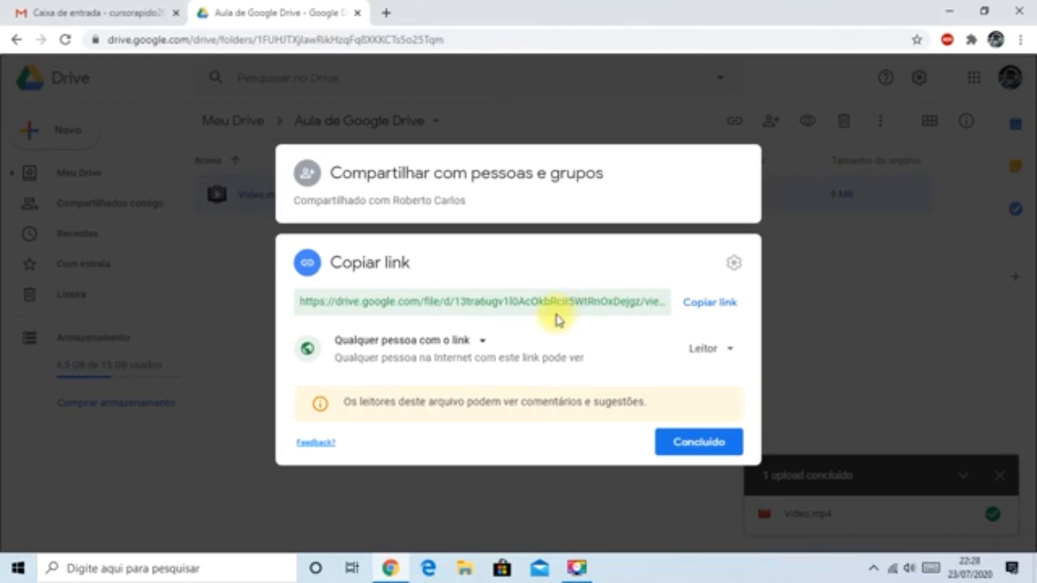
{"action": "left_click", "coordinate": [481, 346]}
{"action": "left_click", "coordinate": [408, 374]}
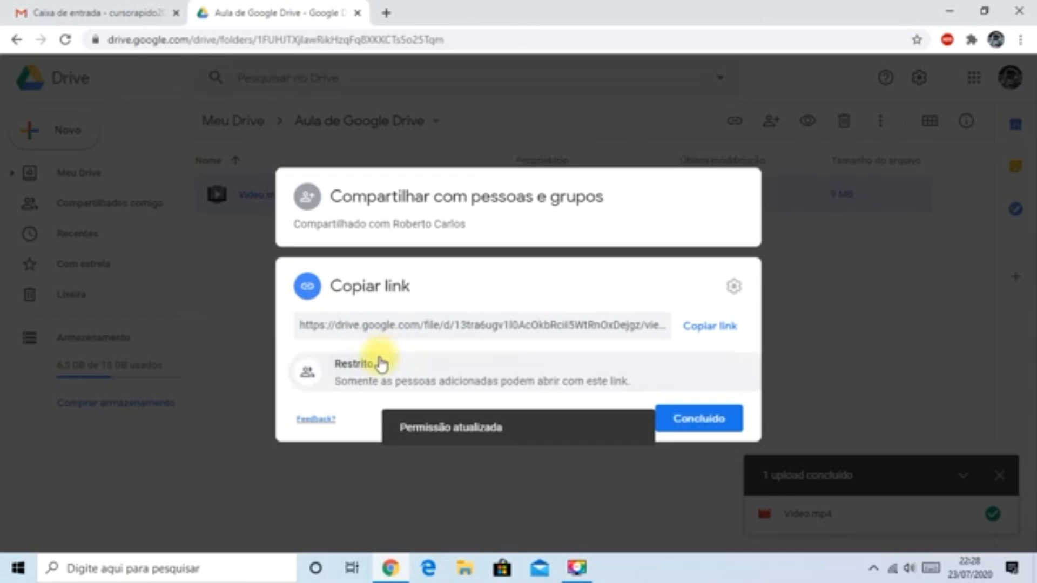
{"action": "left_click", "coordinate": [467, 224]}
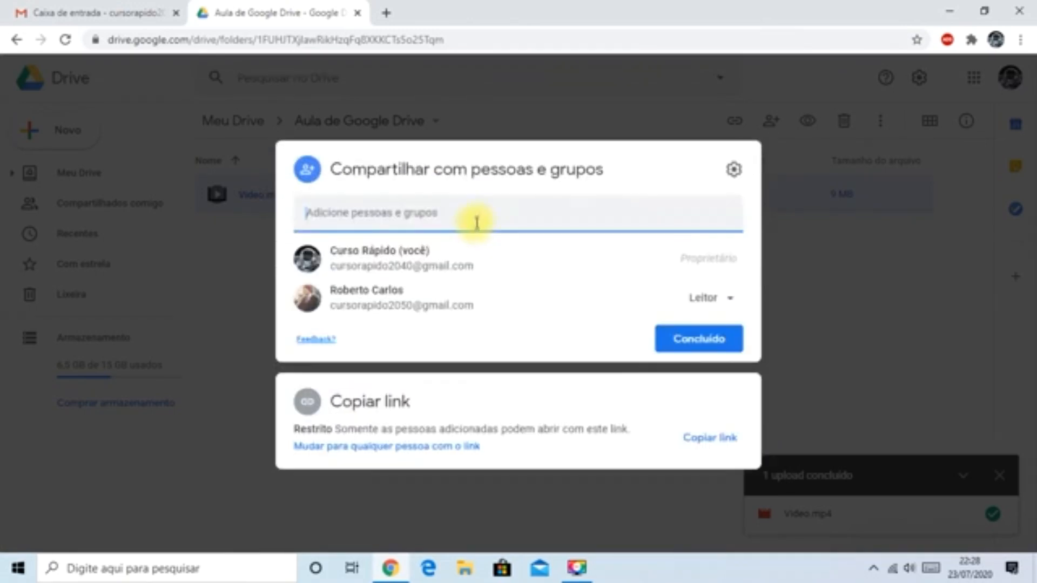
{"action": "mouse_move", "coordinate": [411, 270]}
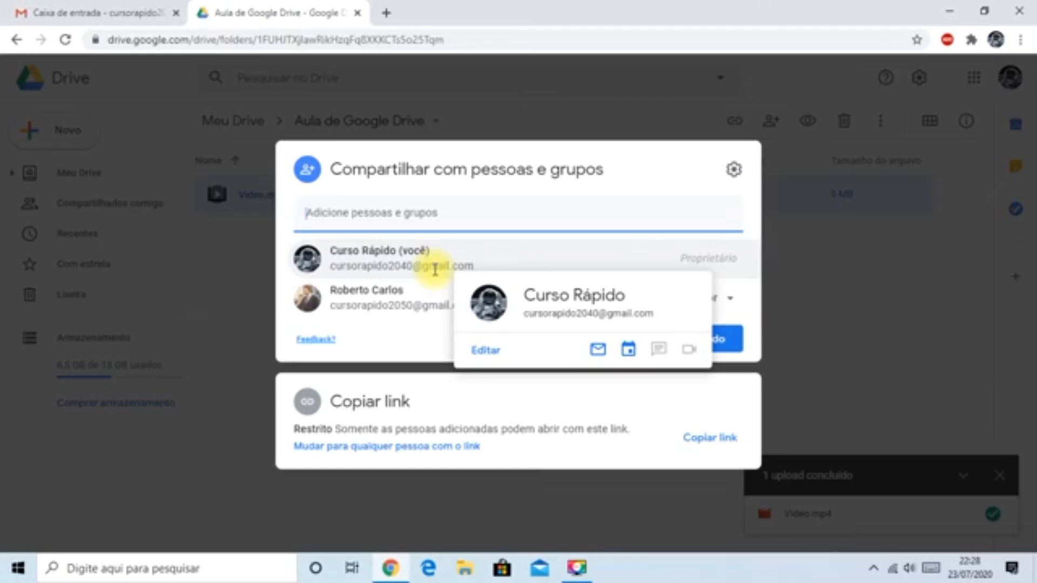
- Copy the restricted link to Video.mp4, switch to Gmail and address a new message to the person the file is shared with
{"action": "left_click", "coordinate": [620, 163]}
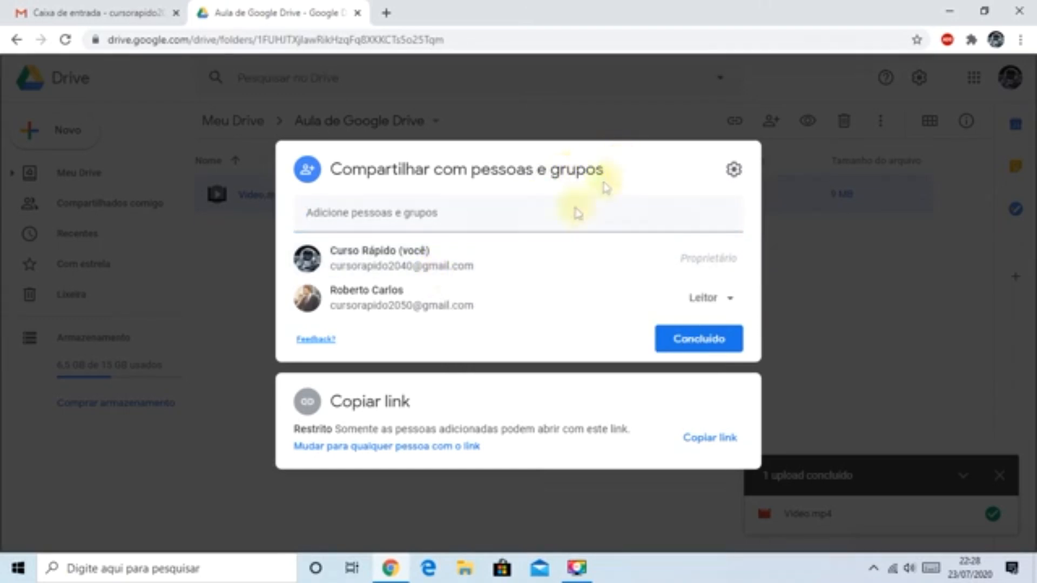
{"action": "left_click", "coordinate": [708, 442]}
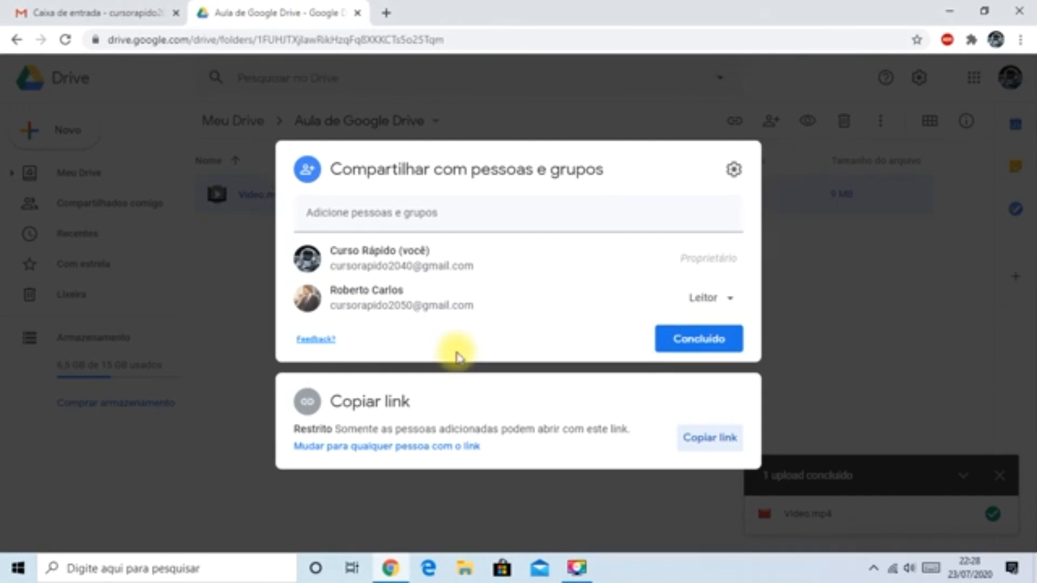
{"action": "left_click", "coordinate": [100, 16]}
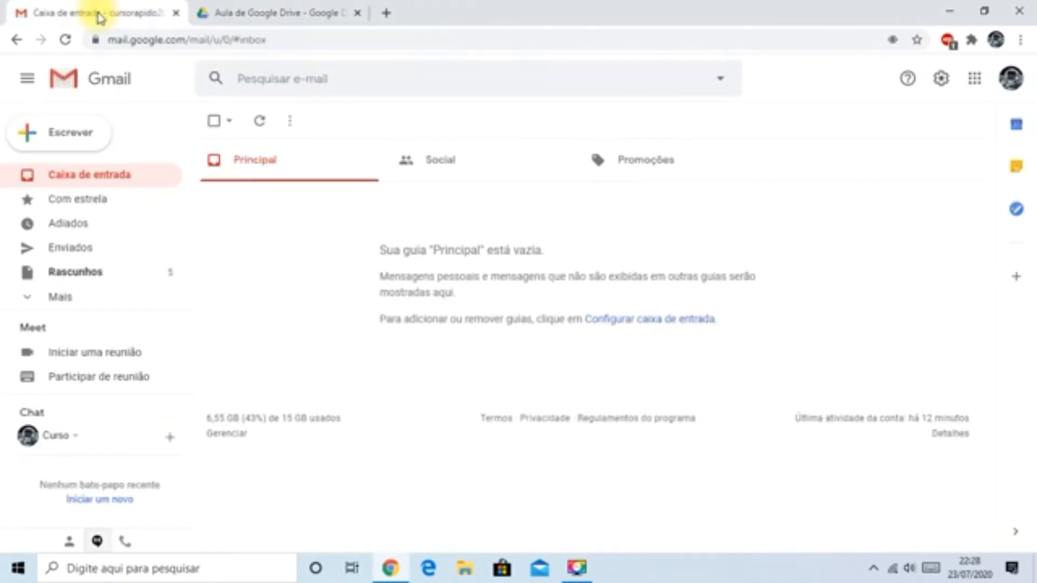
{"action": "left_click", "coordinate": [50, 141]}
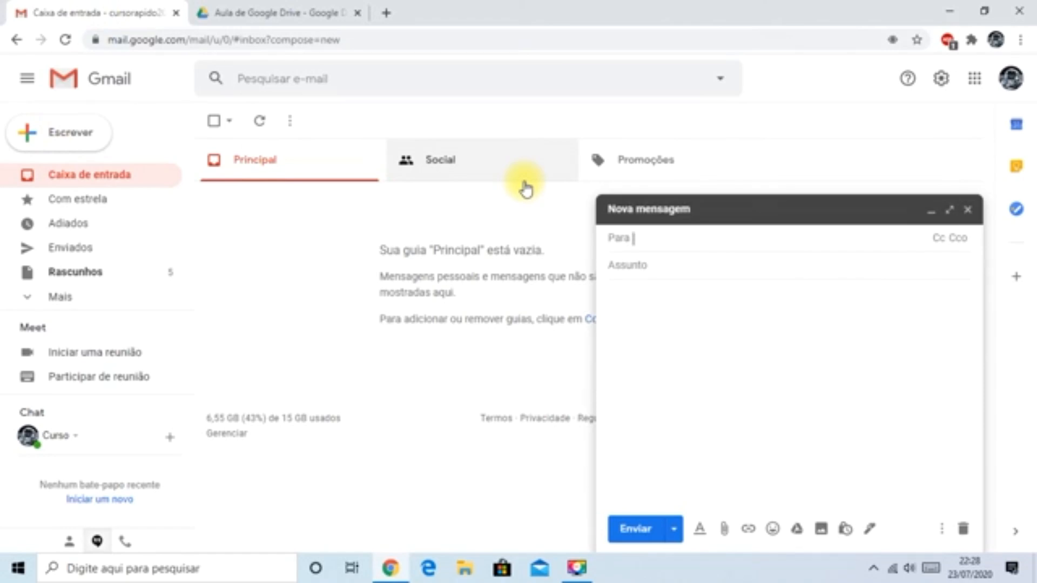
{"action": "type", "text": "c"}
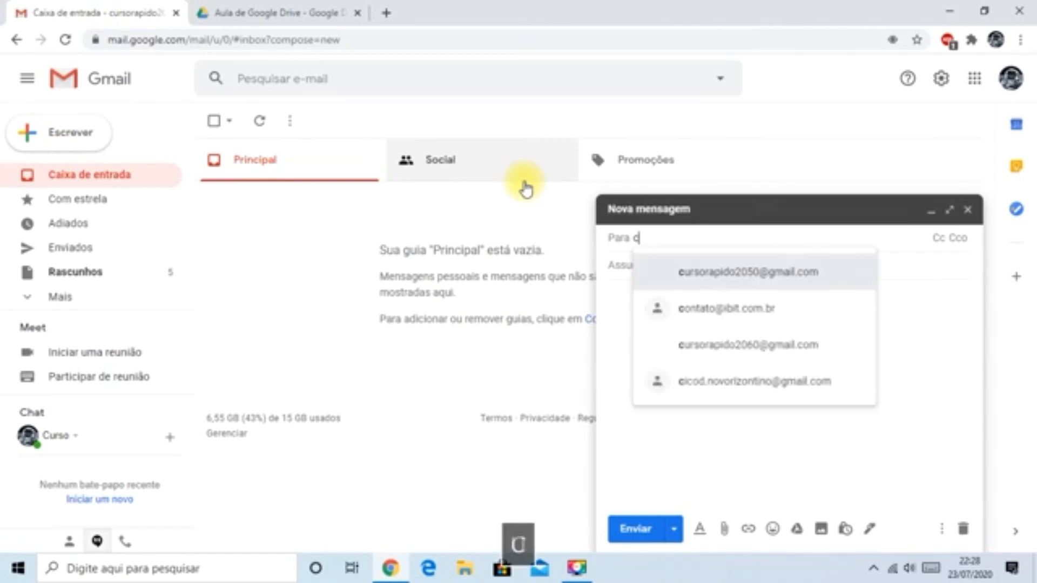
{"action": "type", "text": "urso"}
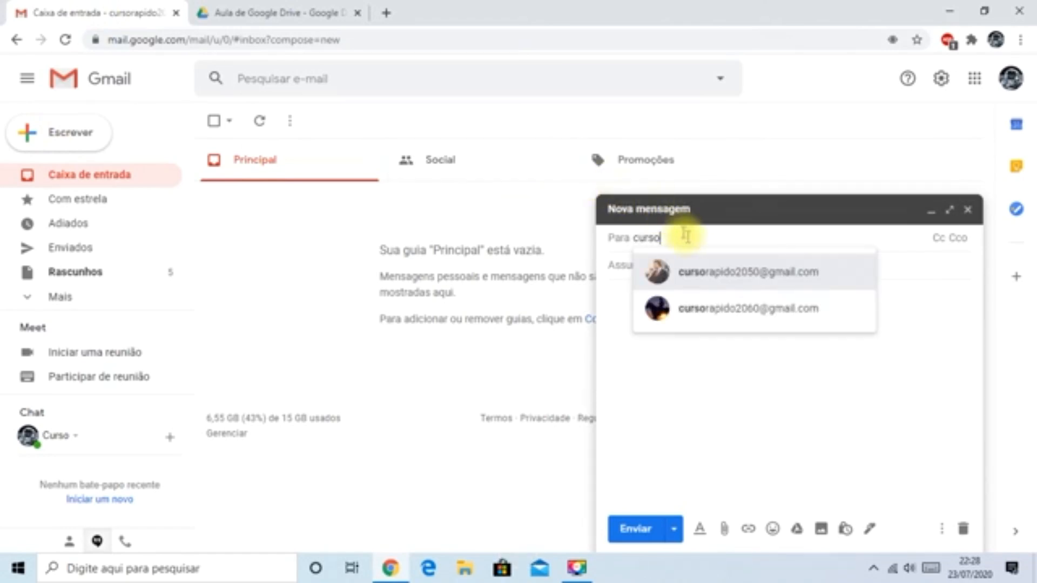
{"action": "left_click", "coordinate": [709, 281]}
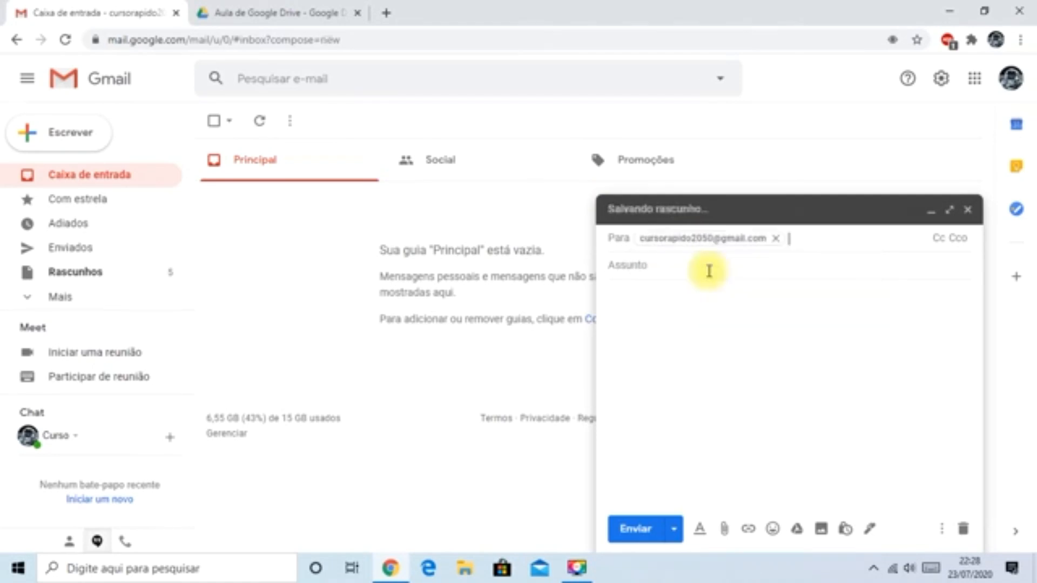
- Give the message the subject "Link do arquivo" and the body text "Segue Link do Arquivo", followed by a blank line
{"action": "left_click", "coordinate": [648, 265]}
{"action": "type", "text": "L"}
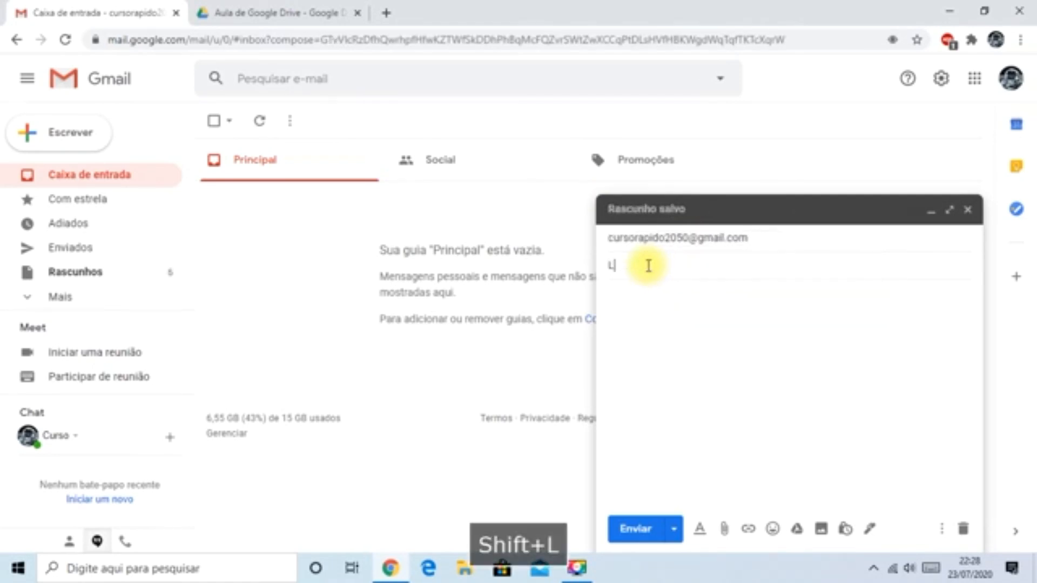
{"action": "type", "text": "ink do arquivo"}
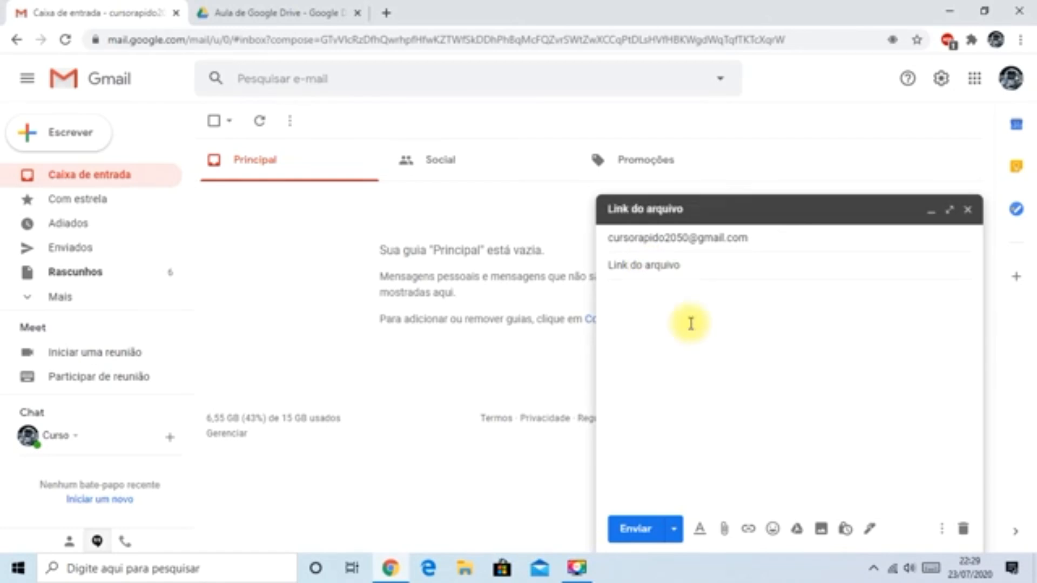
{"action": "left_click", "coordinate": [691, 323]}
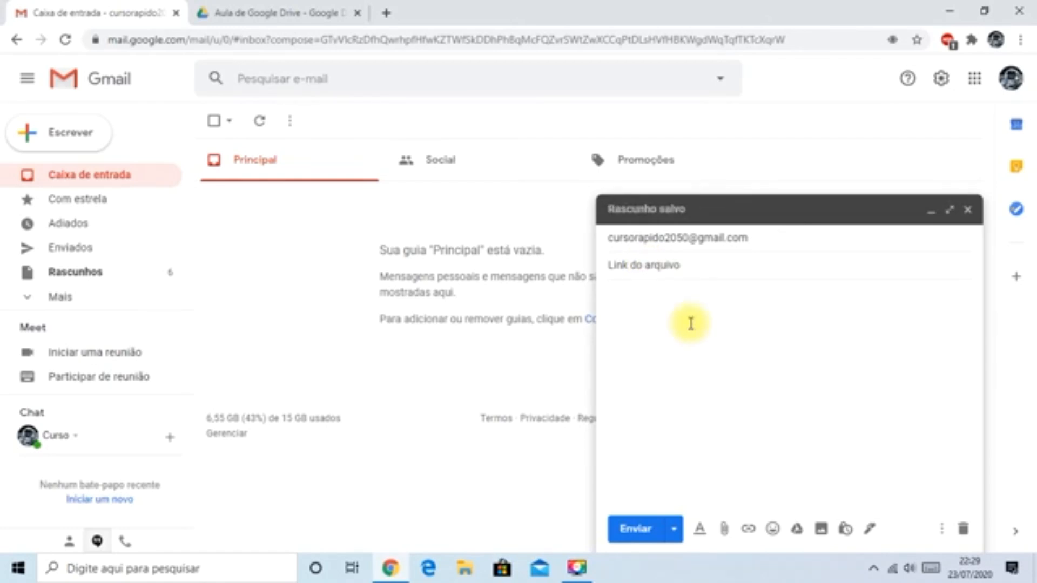
{"action": "type", "text": "Segue Link"}
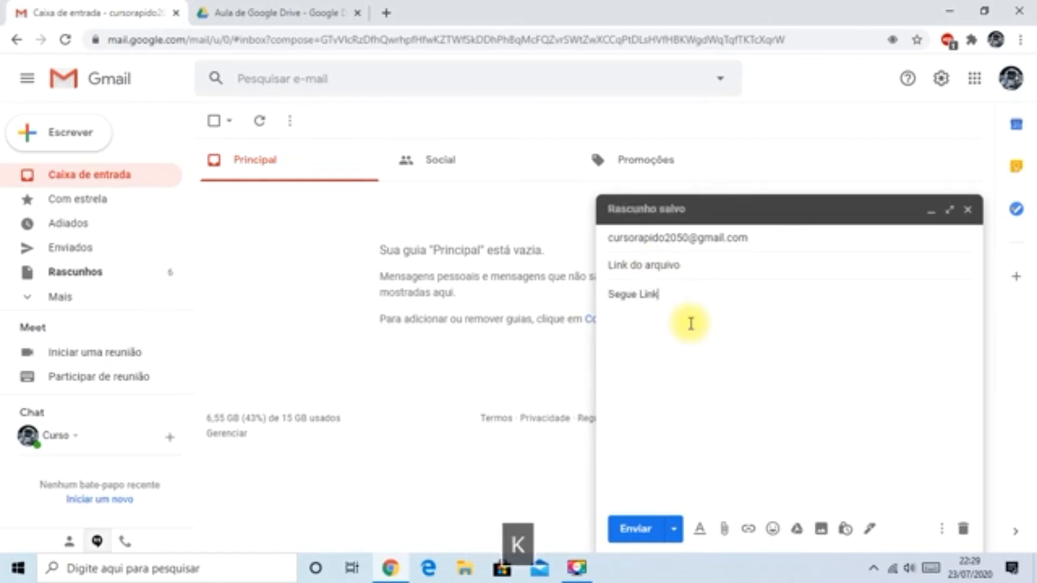
{"action": "type", "text": " do Arquivo"}
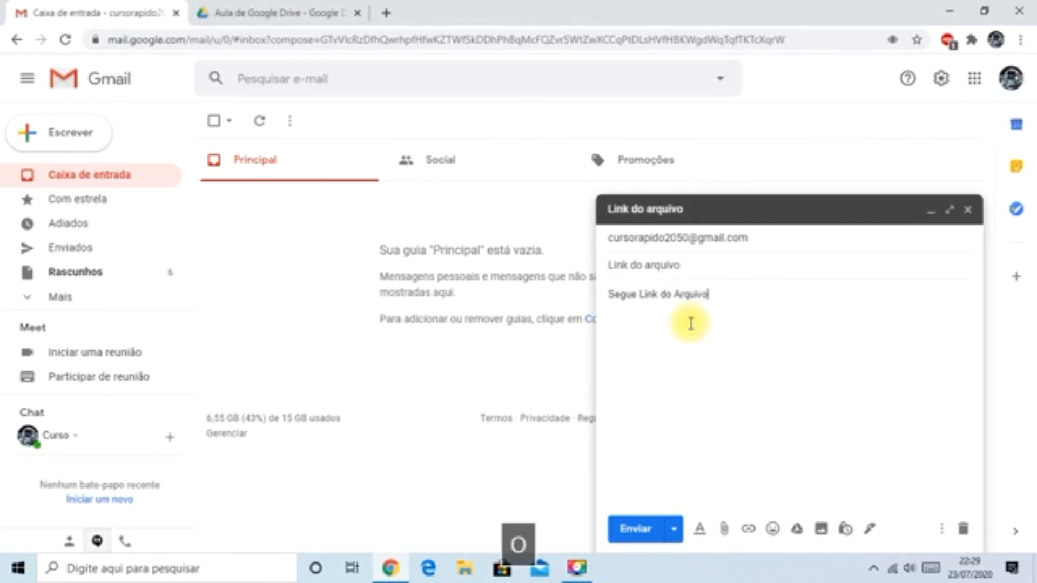
{"action": "key", "text": "Return"}
{"action": "key", "text": "Return"}
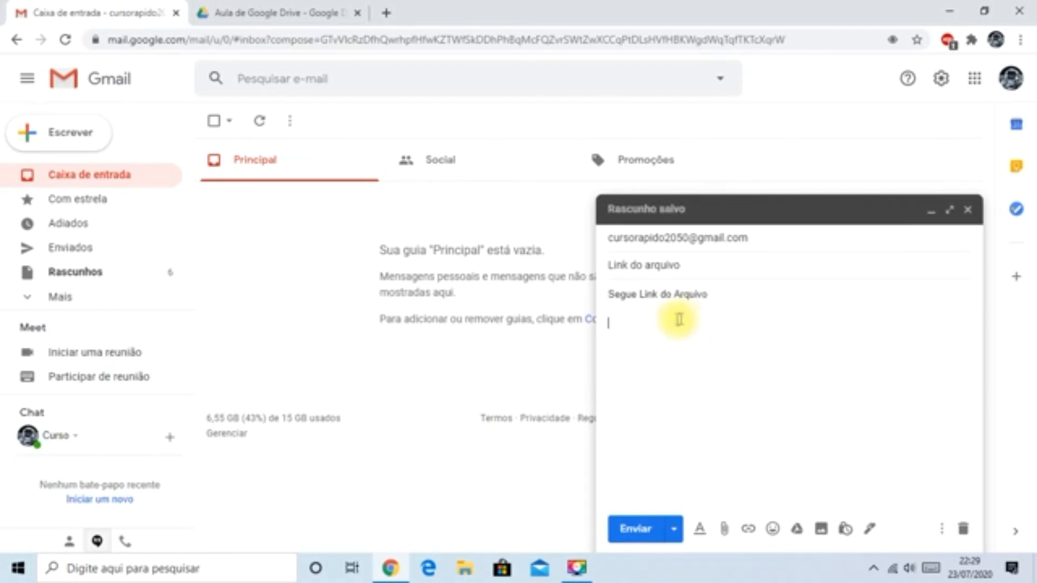
- Paste the copied Drive link below the body text and send the message
{"action": "right_click", "coordinate": [618, 325]}
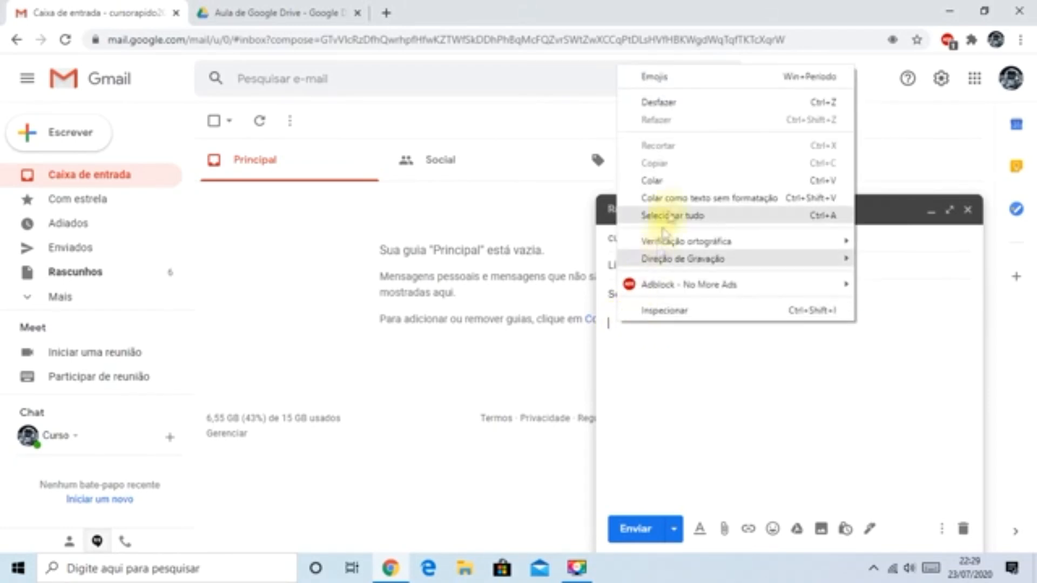
{"action": "left_click", "coordinate": [675, 180]}
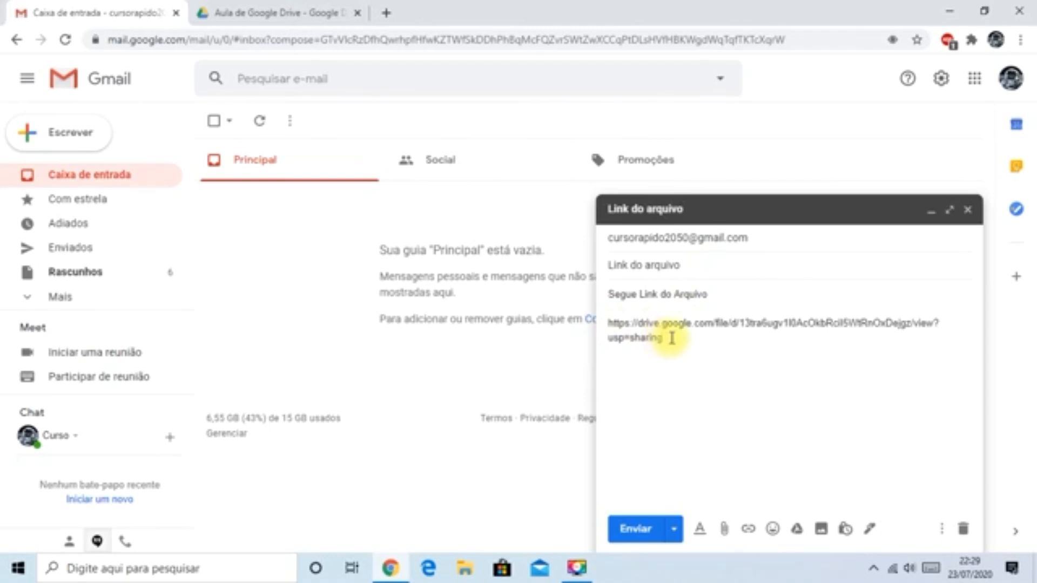
{"action": "left_click_drag", "start_coordinate": [660, 337], "coordinate": [607, 323]}
{"action": "key", "text": "ctrl+c"}
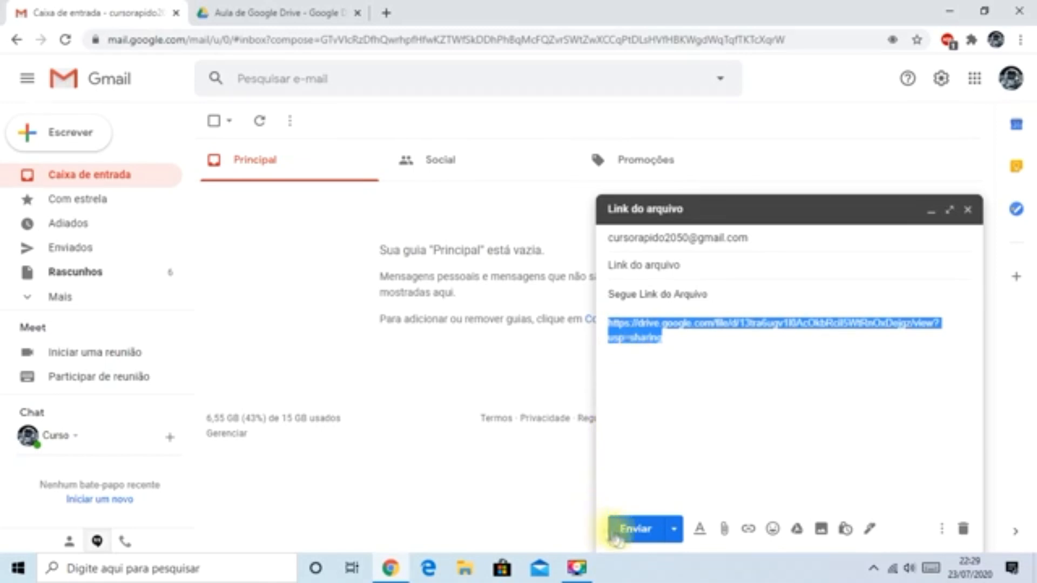
{"action": "left_click", "coordinate": [637, 532]}
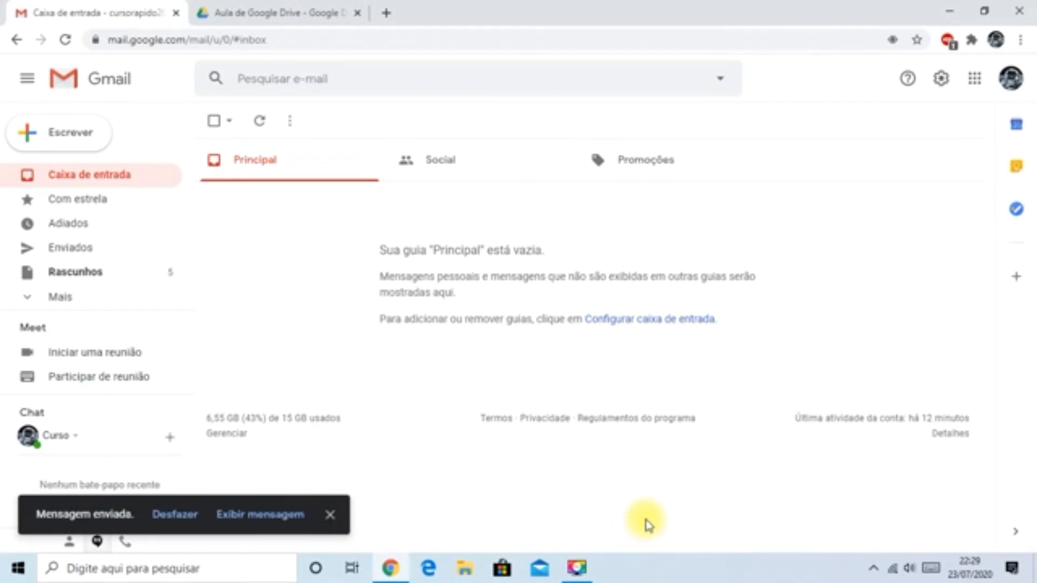
- Return to the sharing settings in Drive, change link access to Qualquer pessoa com o link and copy the link
{"action": "left_click", "coordinate": [282, 15]}
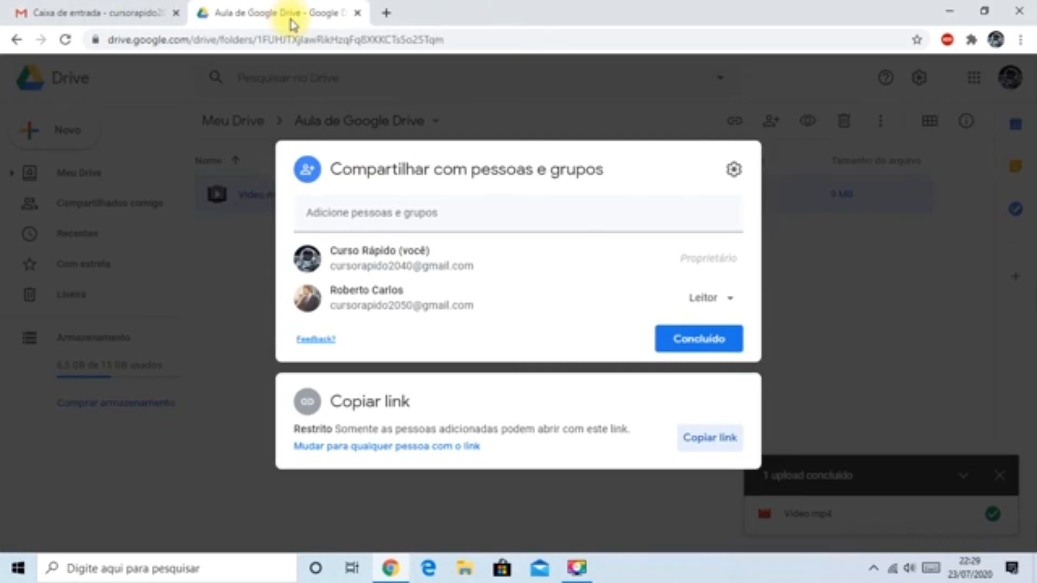
{"action": "left_click", "coordinate": [349, 446]}
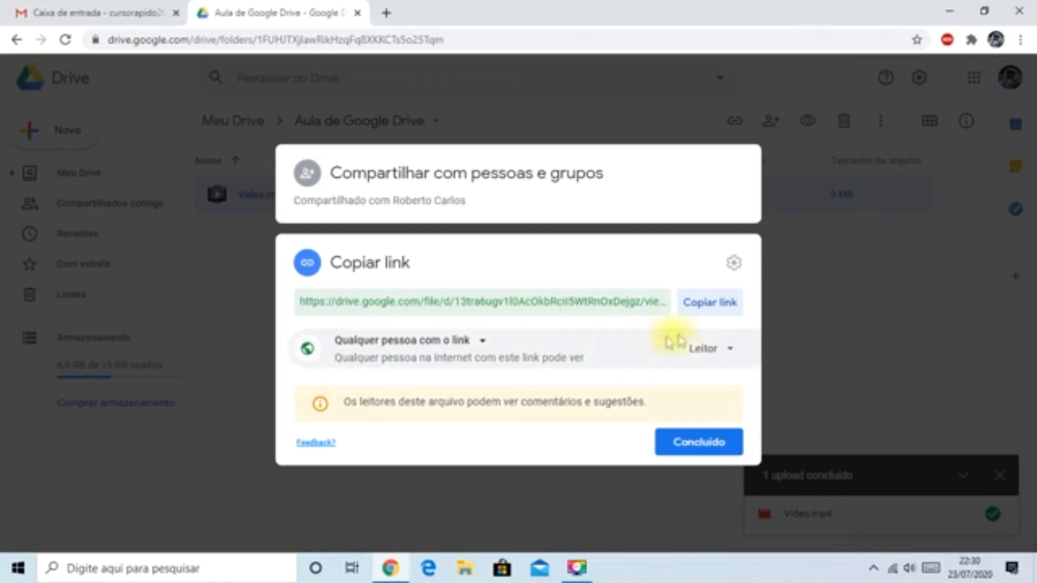
{"action": "left_click", "coordinate": [716, 313]}
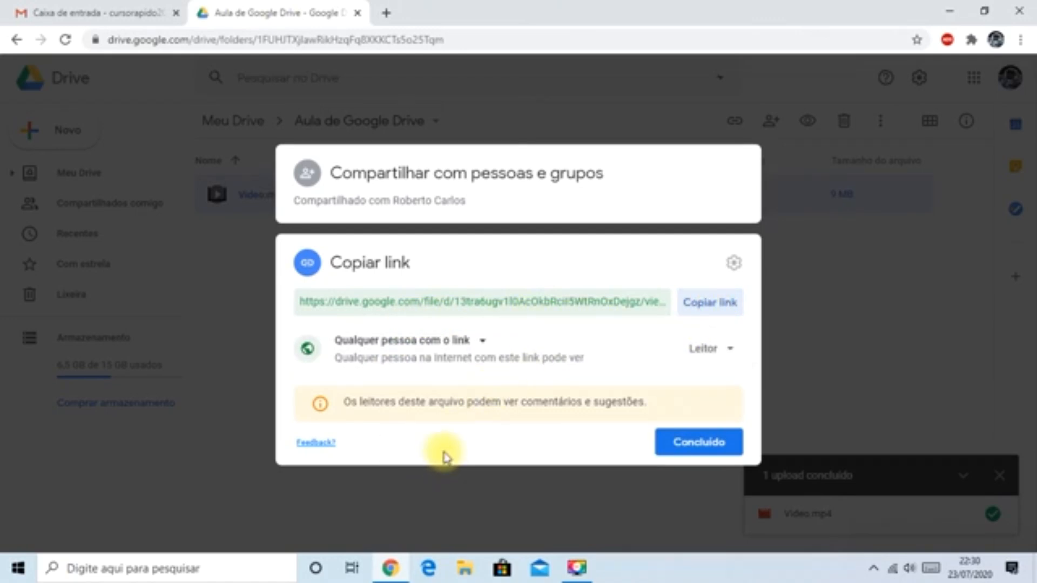
- Switch to Gmail and start a new message to the same recipient with the subject "Link"
{"action": "left_click", "coordinate": [85, 14]}
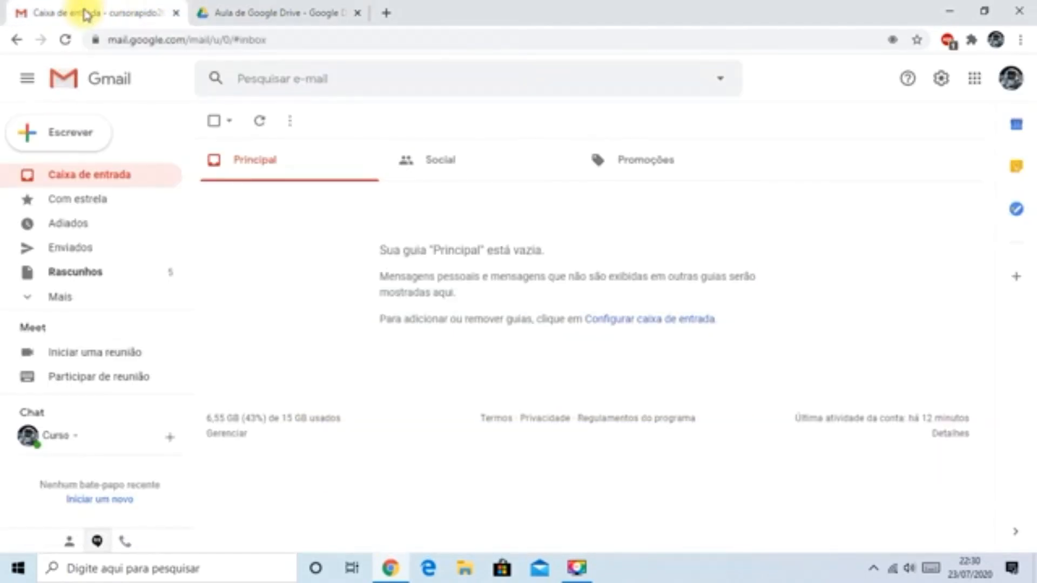
{"action": "left_click", "coordinate": [73, 135]}
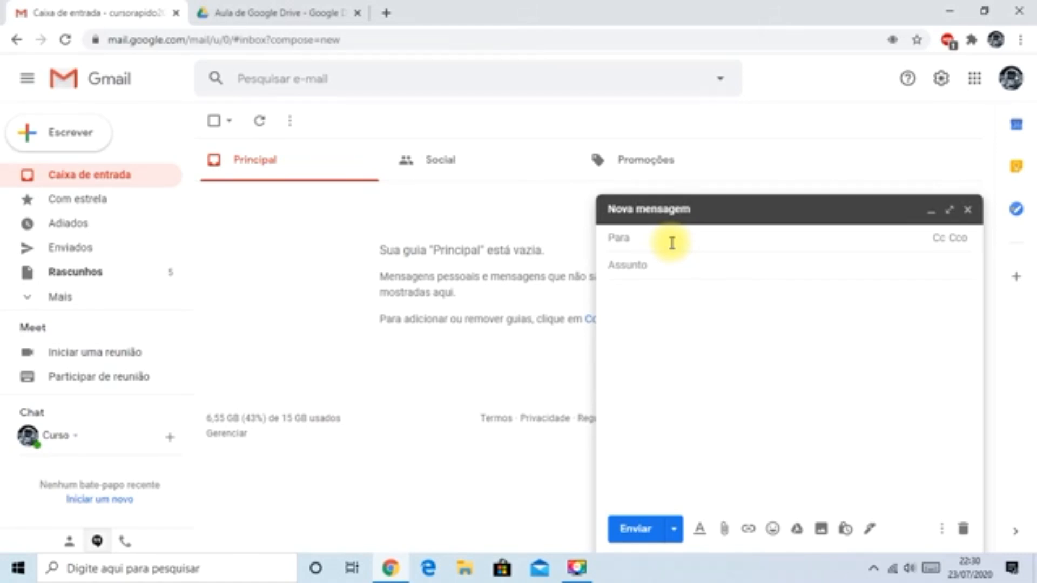
{"action": "type", "text": "curso"}
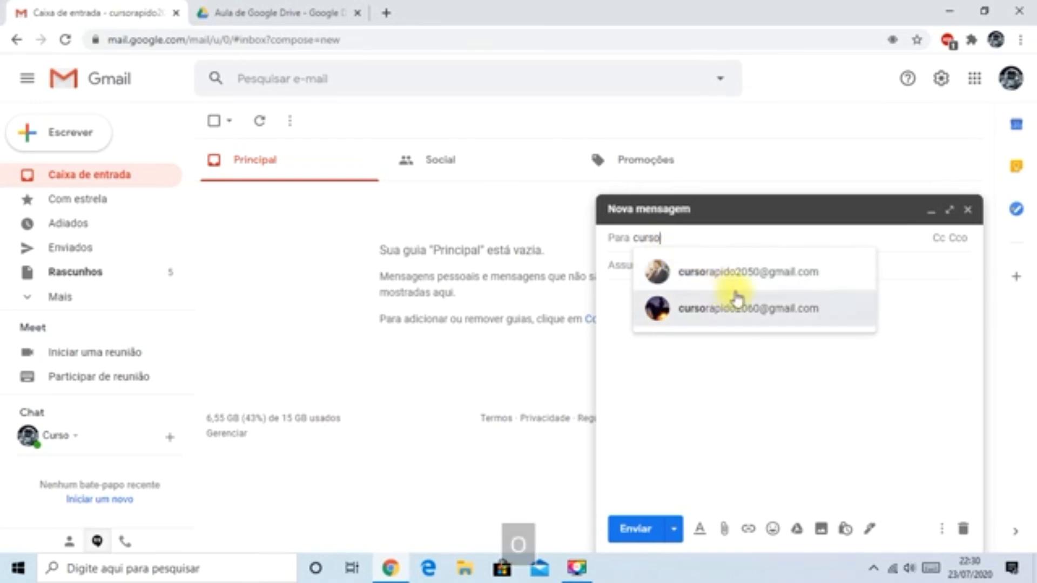
{"action": "left_click", "coordinate": [743, 272]}
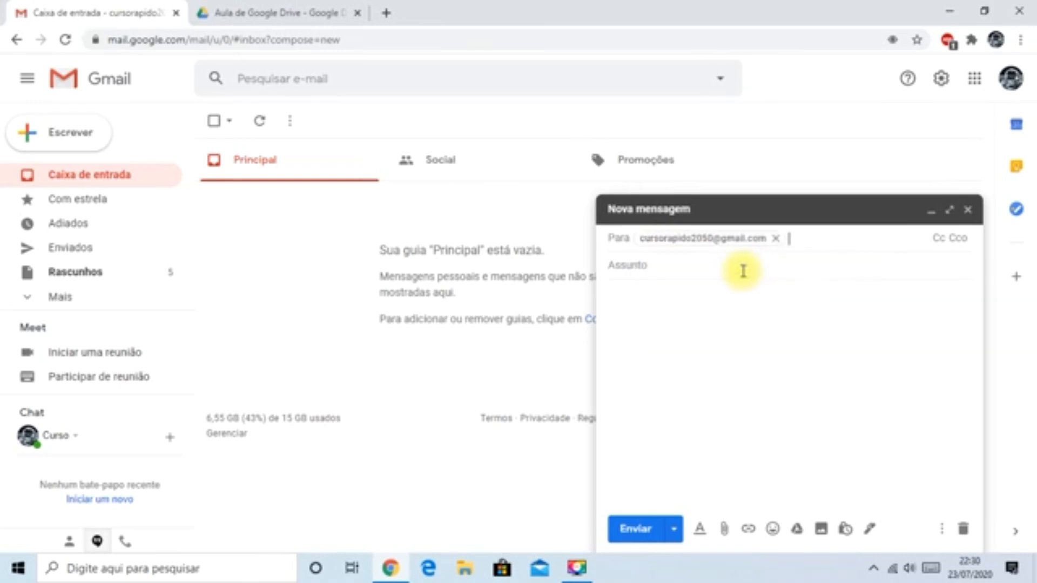
{"action": "left_click", "coordinate": [650, 262]}
{"action": "type", "text": "Link"}
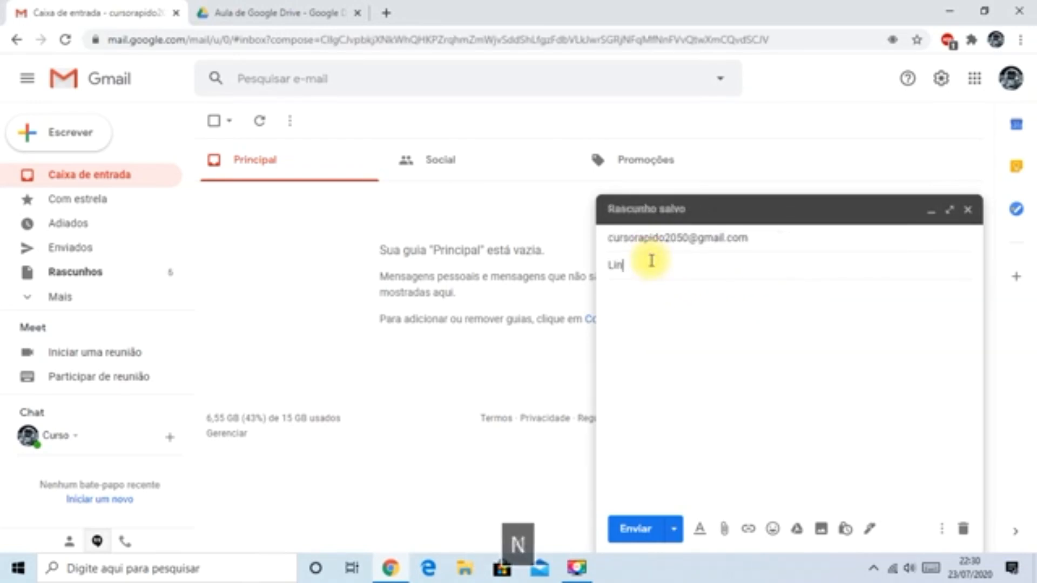
- Paste the public Drive link into the message body and send the message
{"action": "left_click", "coordinate": [634, 326]}
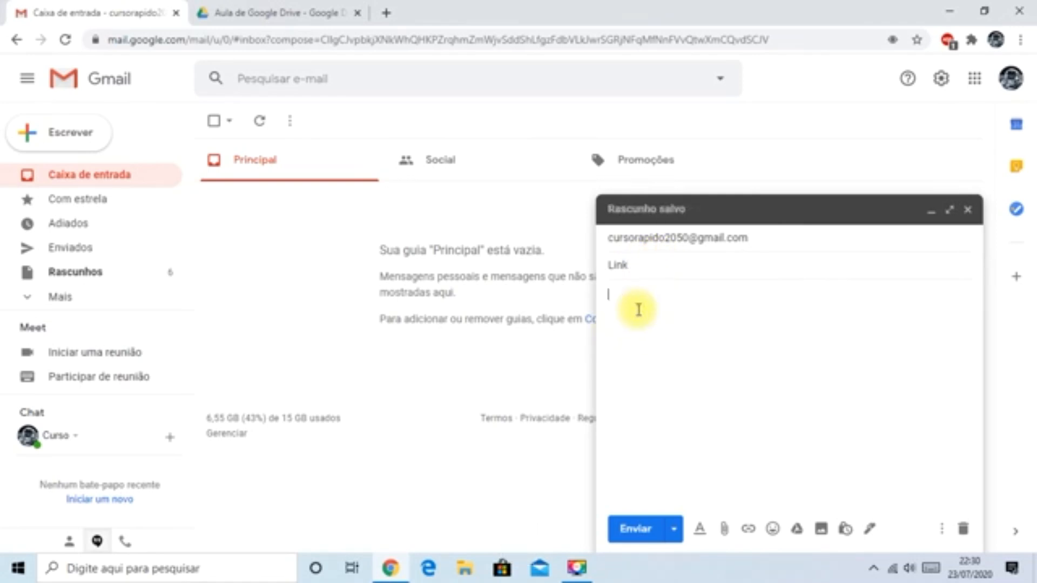
{"action": "right_click", "coordinate": [638, 309]}
{"action": "left_click", "coordinate": [686, 168]}
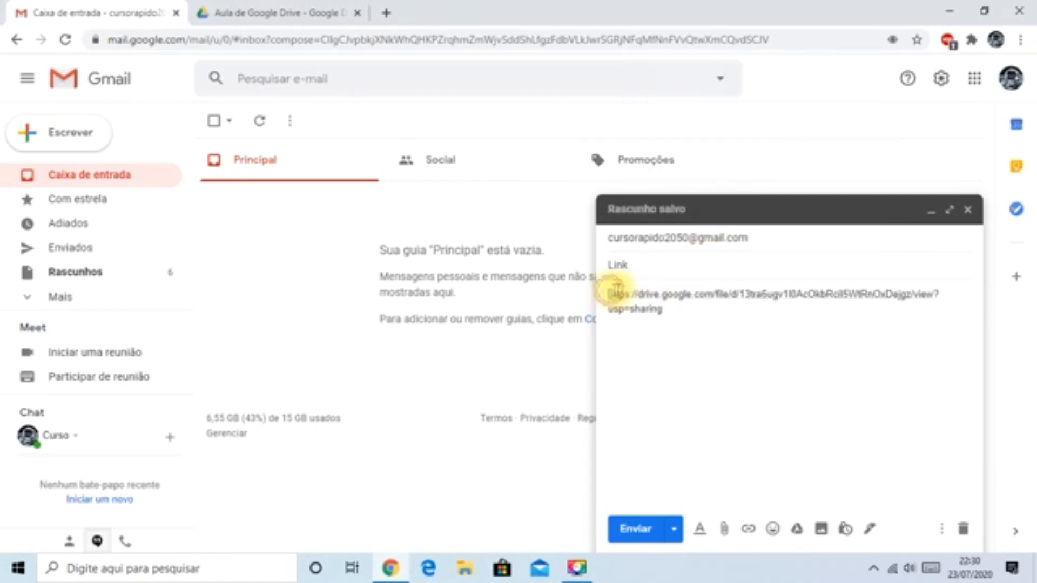
{"action": "left_click_drag", "start_coordinate": [609, 294], "coordinate": [668, 306]}
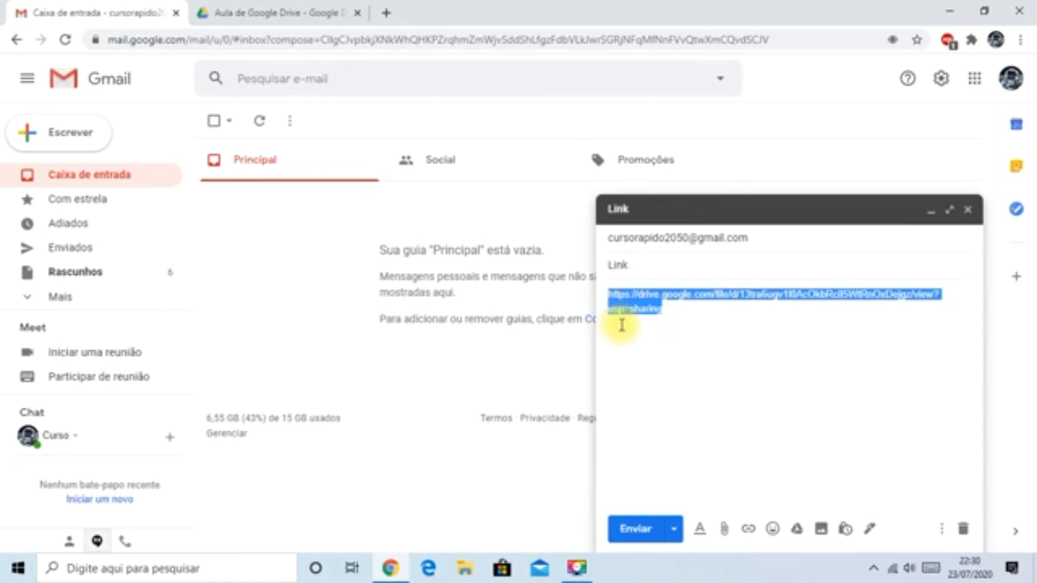
{"action": "left_click", "coordinate": [633, 529]}
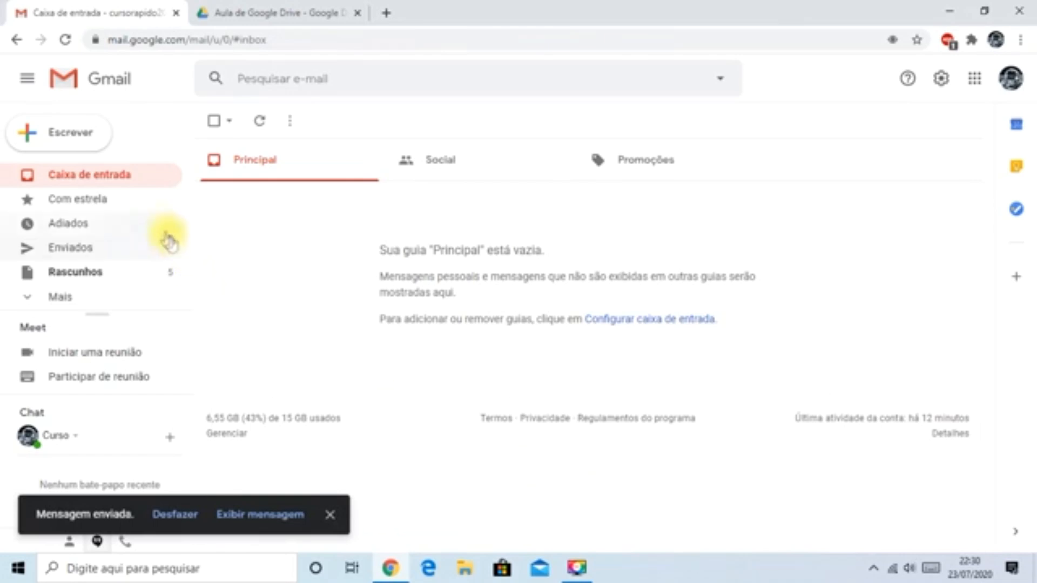
- Back in Drive, set link access to Restrito and switch it back to Qualquer pessoa com o link
{"action": "left_click", "coordinate": [257, 12]}
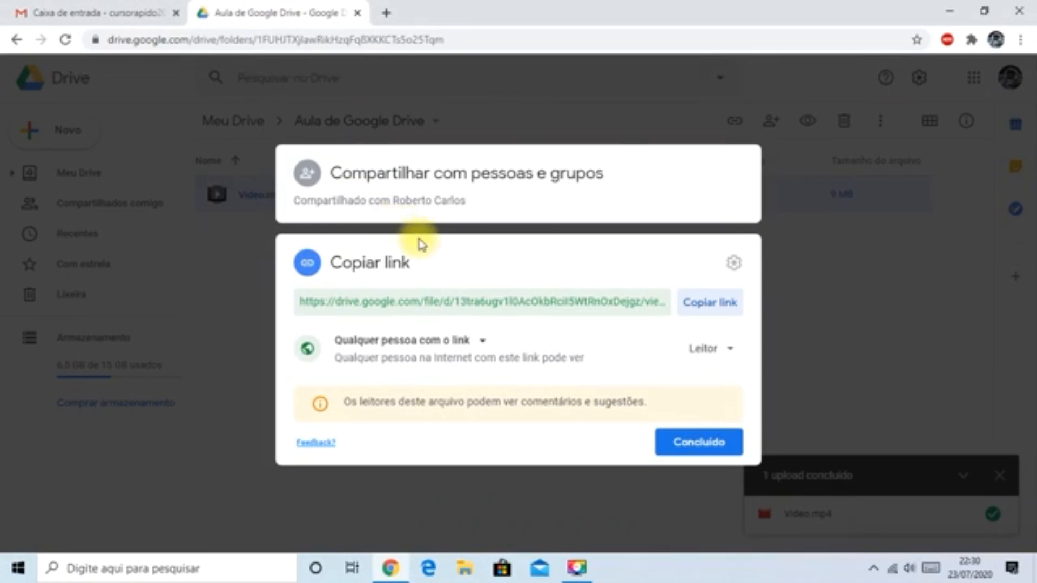
{"action": "left_click", "coordinate": [482, 344]}
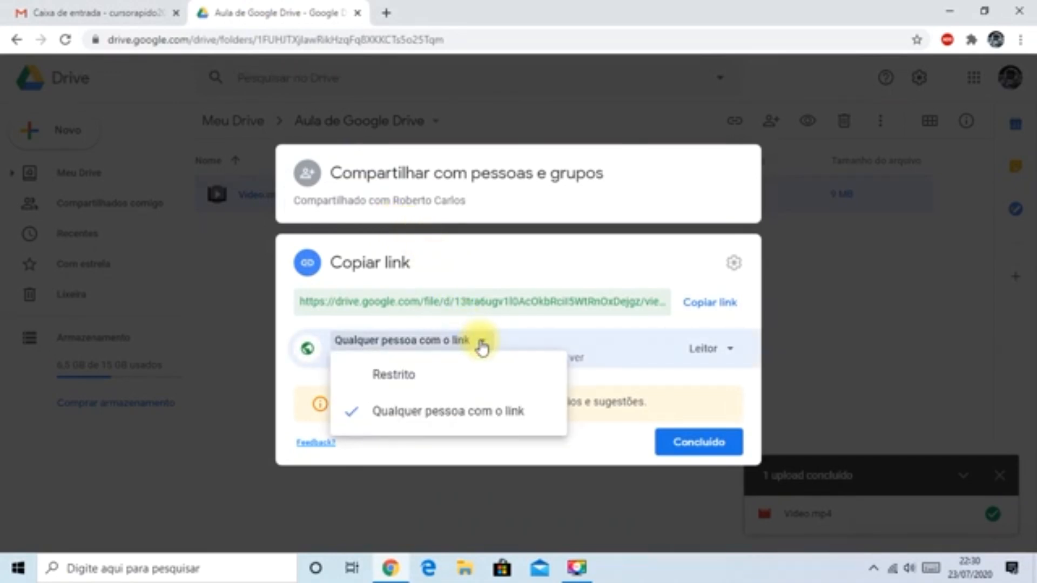
{"action": "left_click", "coordinate": [409, 376]}
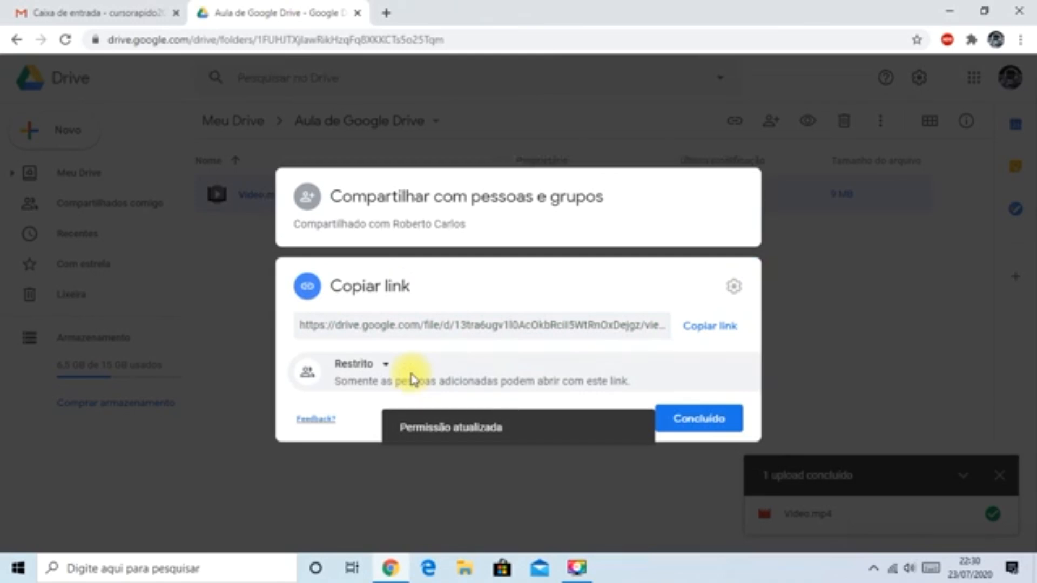
{"action": "left_click", "coordinate": [388, 369]}
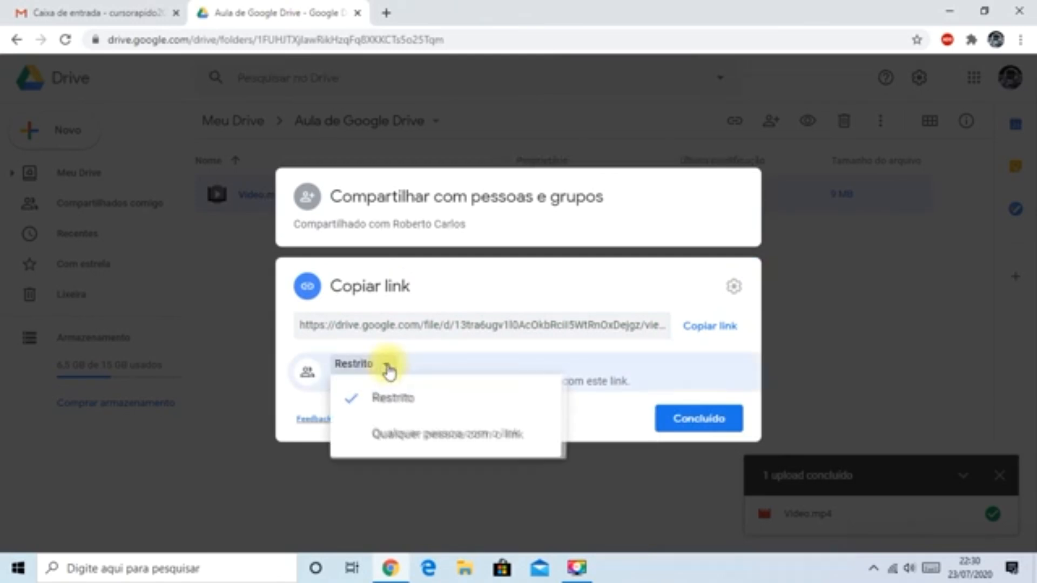
{"action": "left_click", "coordinate": [409, 438]}
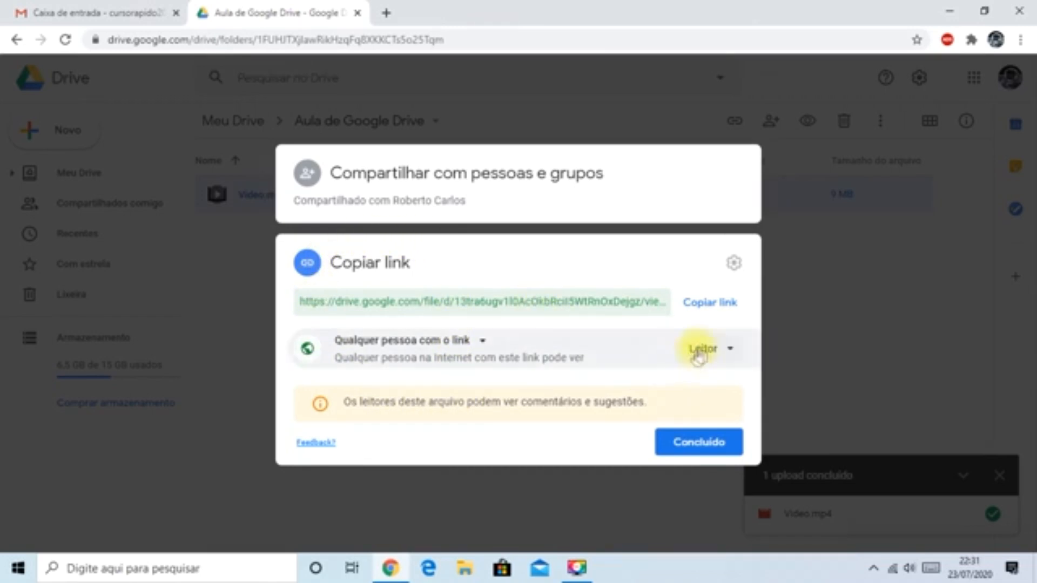
- View the role options for anyone with the link, leave Leitor selected and set link access to Restrito
{"action": "left_click", "coordinate": [705, 349]}
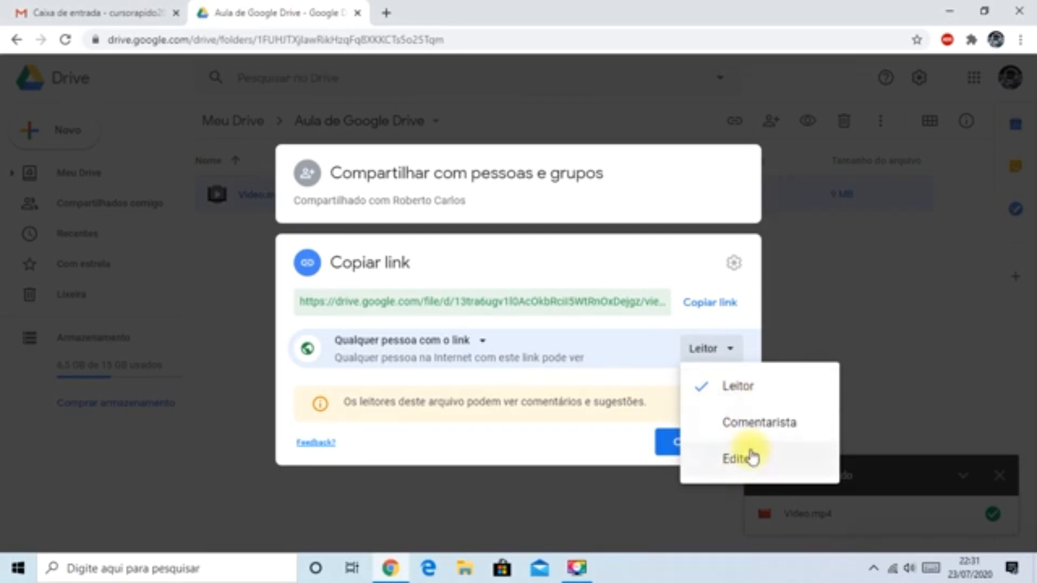
{"action": "left_click", "coordinate": [482, 344]}
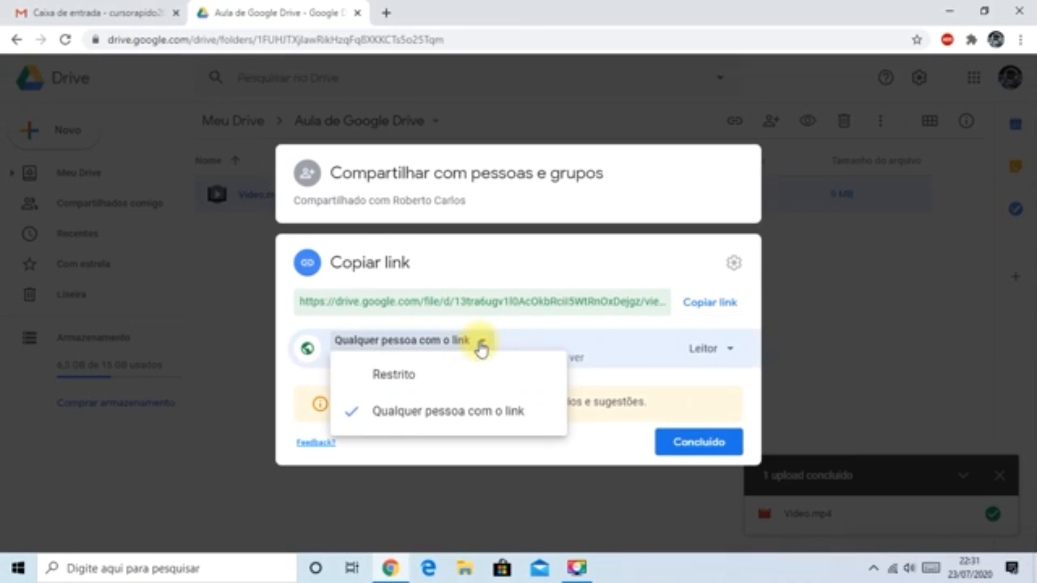
{"action": "left_click", "coordinate": [380, 373]}
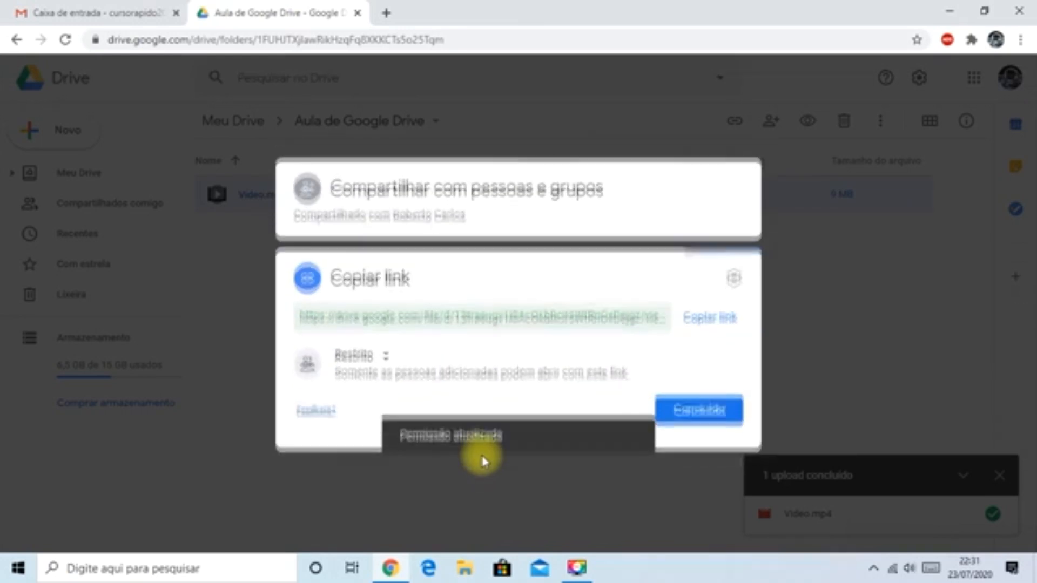